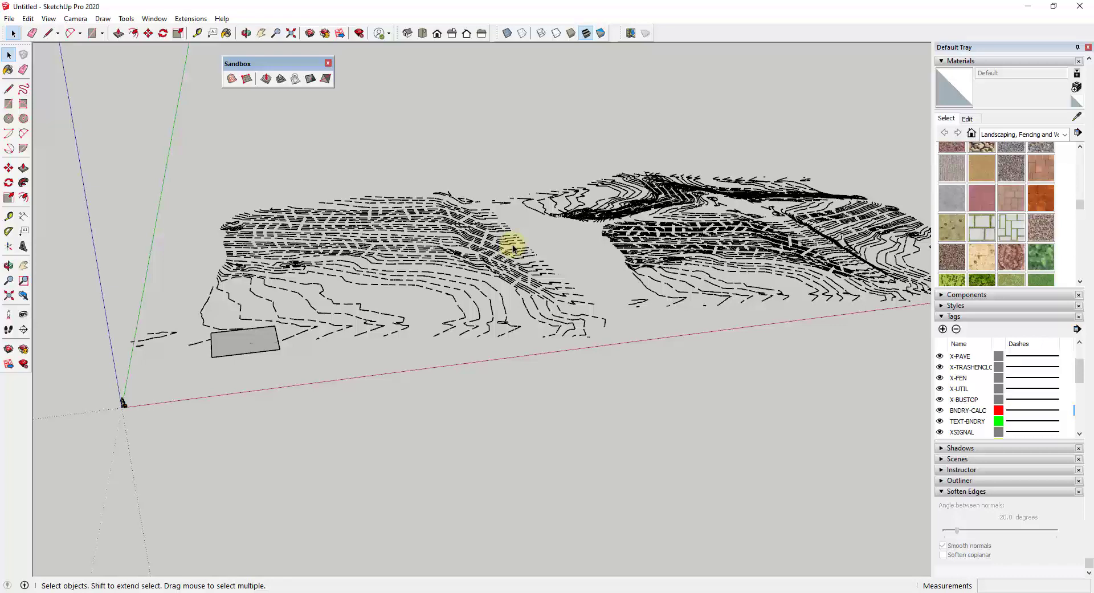
- Examine the two sets of contour lines in the model from several angles
middle_drag(459, 265, 647, 225)
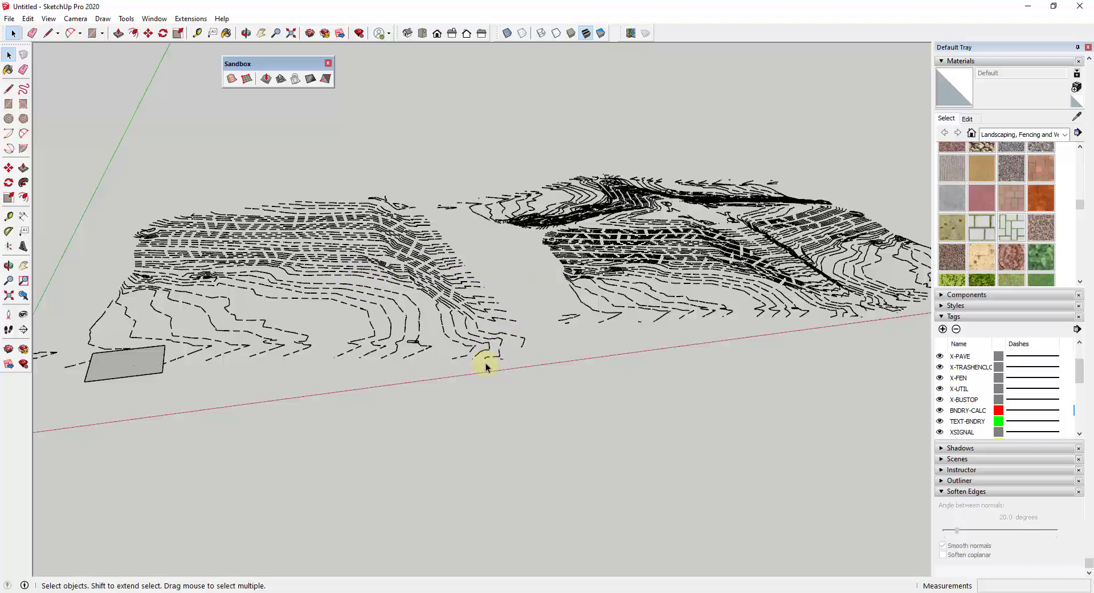
middle_drag(447, 240, 363, 236)
middle_drag(264, 274, 598, 197)
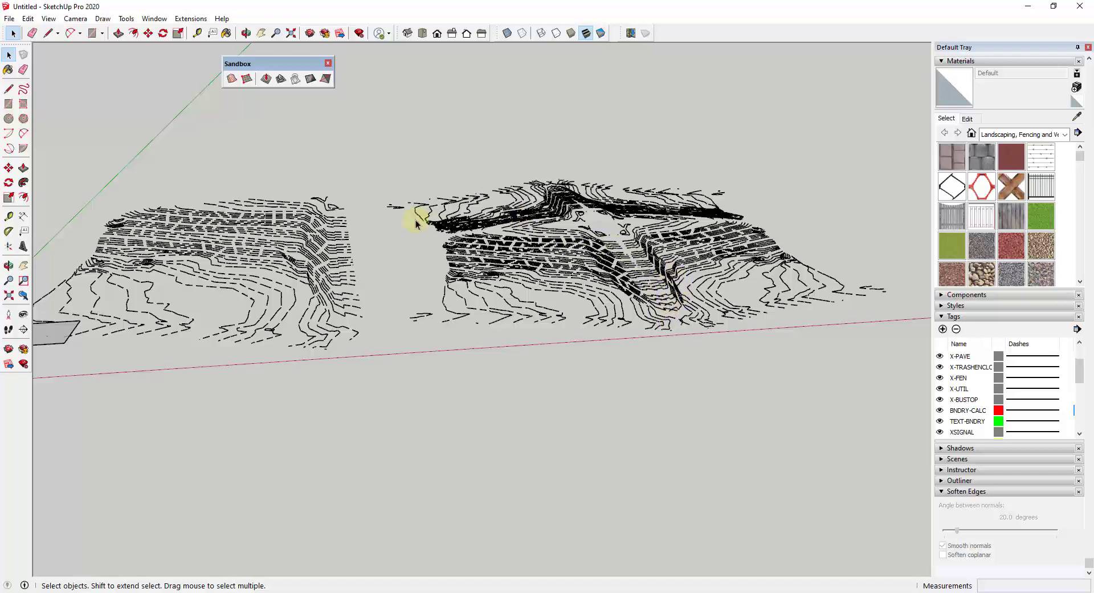
middle_drag(280, 260, 180, 229)
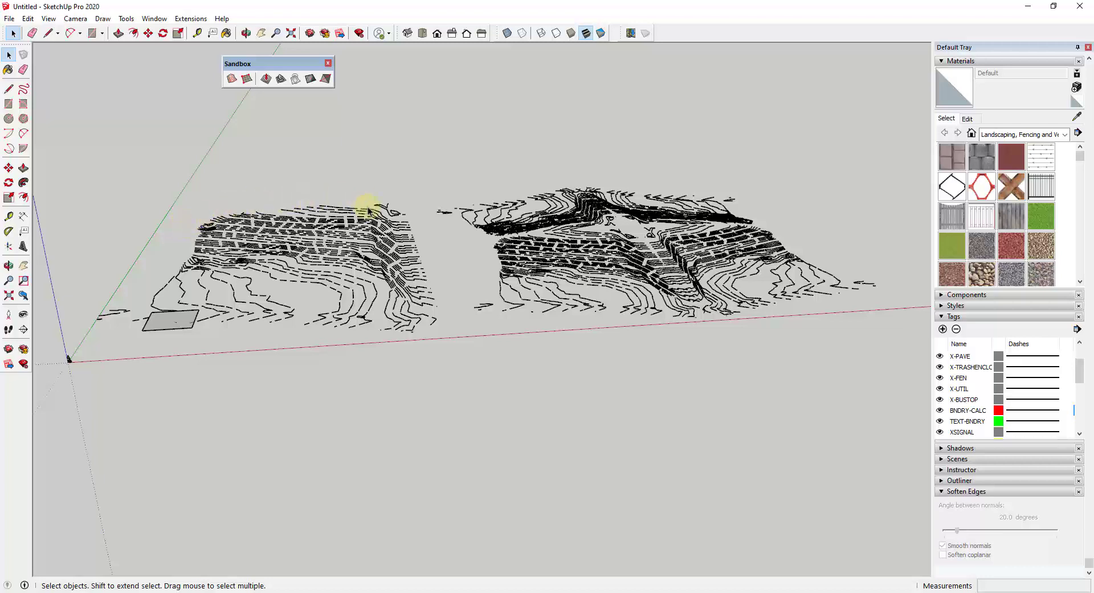
key(o)
drag(399, 276, 364, 266)
key(space)
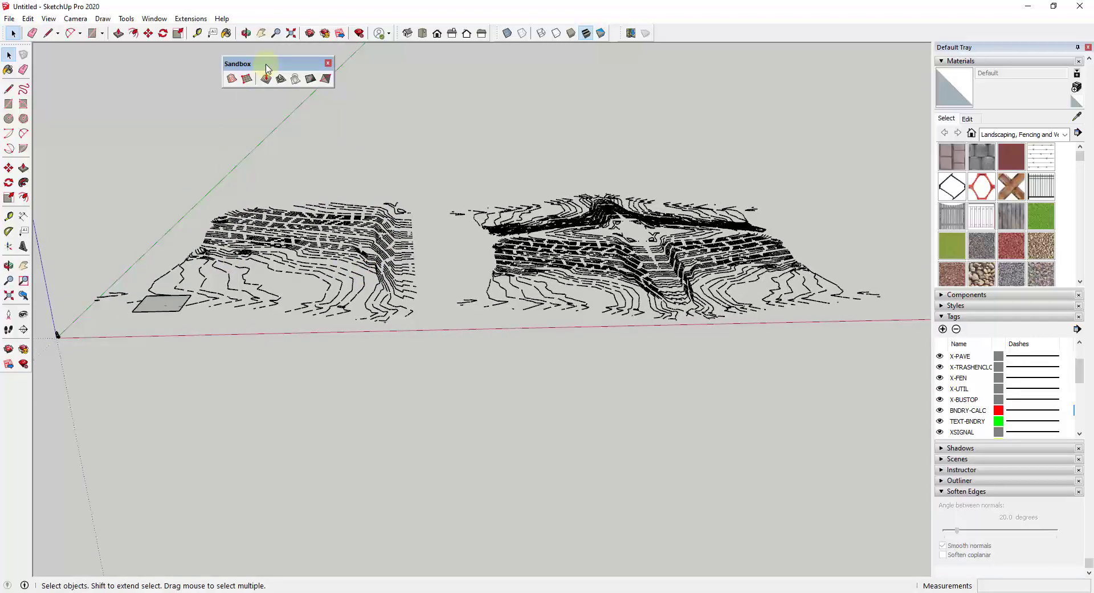
- Check in the Extension Manager whether the Sandbox Tools extension is enabled
click(154, 19)
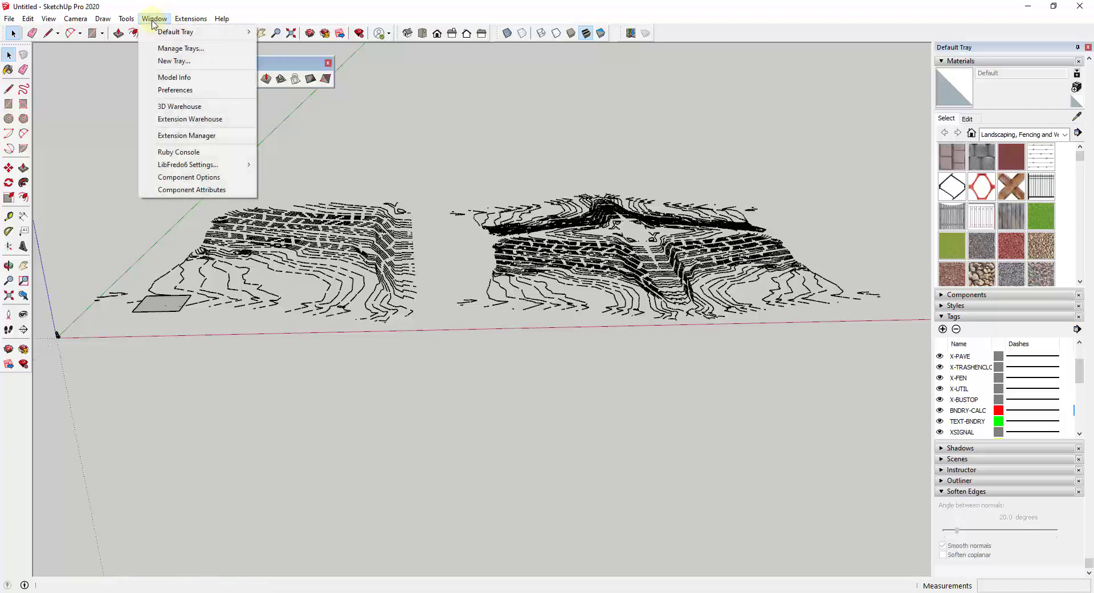
click(188, 136)
drag(579, 135, 557, 302)
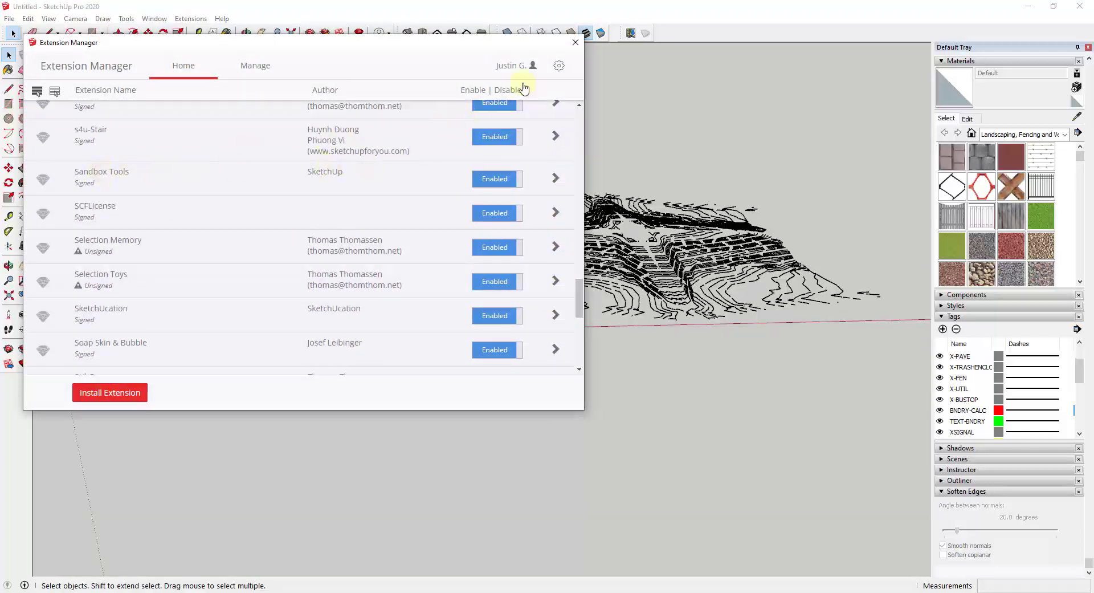
click(574, 45)
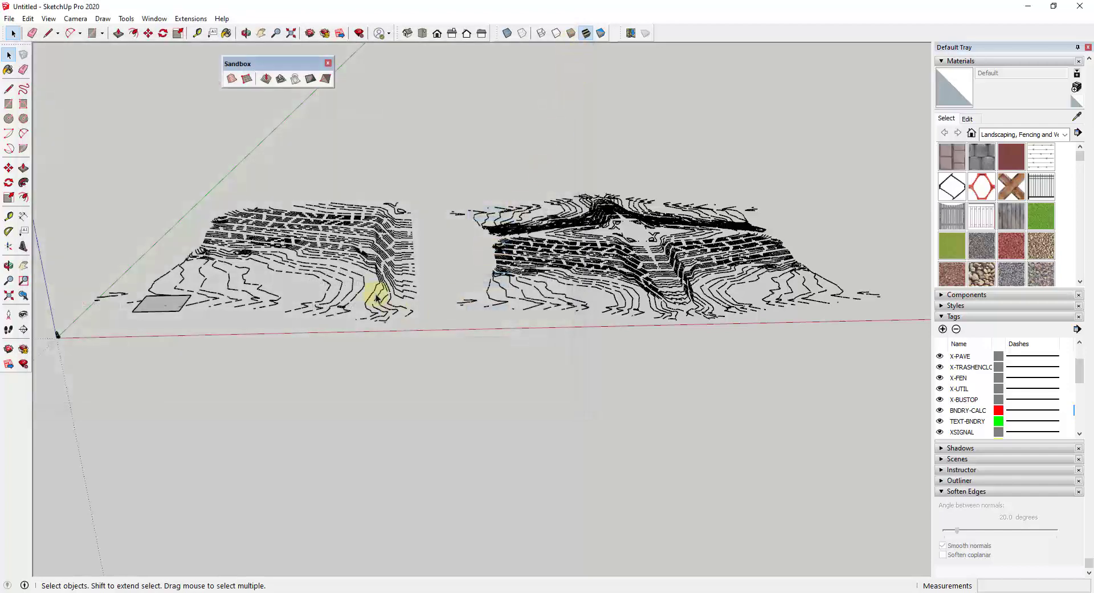
- Open the contour group nearest the origin for editing
middle_drag(378, 293, 323, 228)
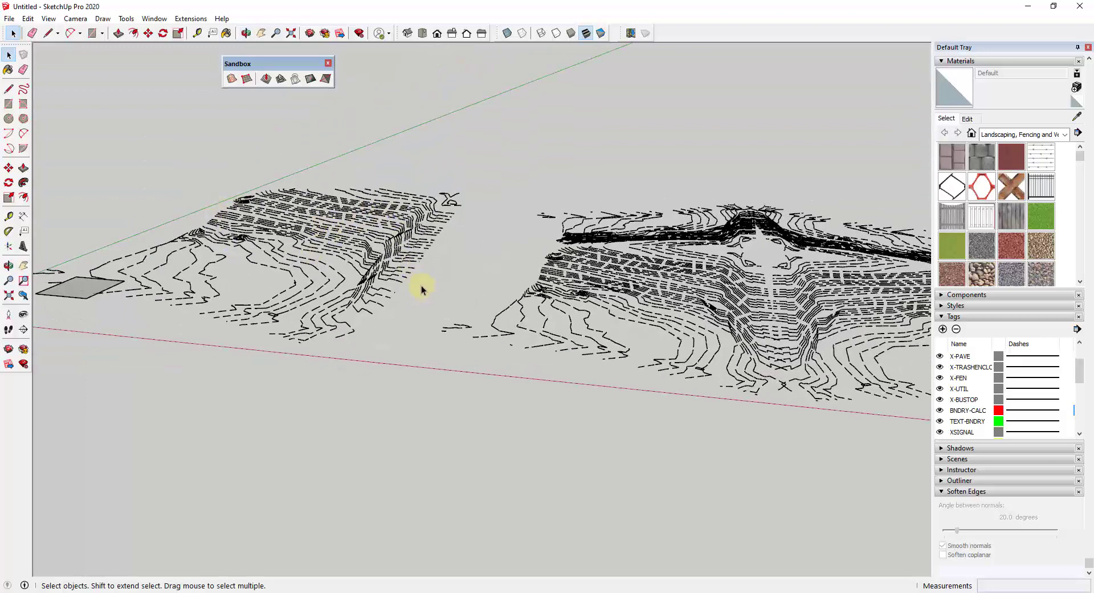
scroll(472, 225, down, 3)
scroll(317, 208, up, 3)
scroll(530, 225, down, 3)
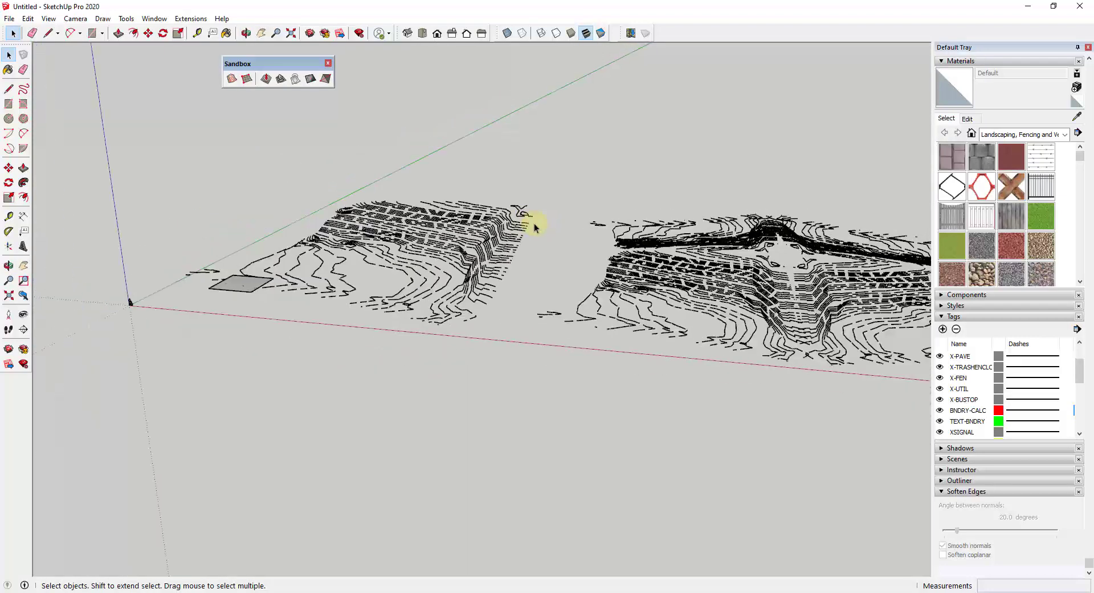
scroll(501, 226, up, 3)
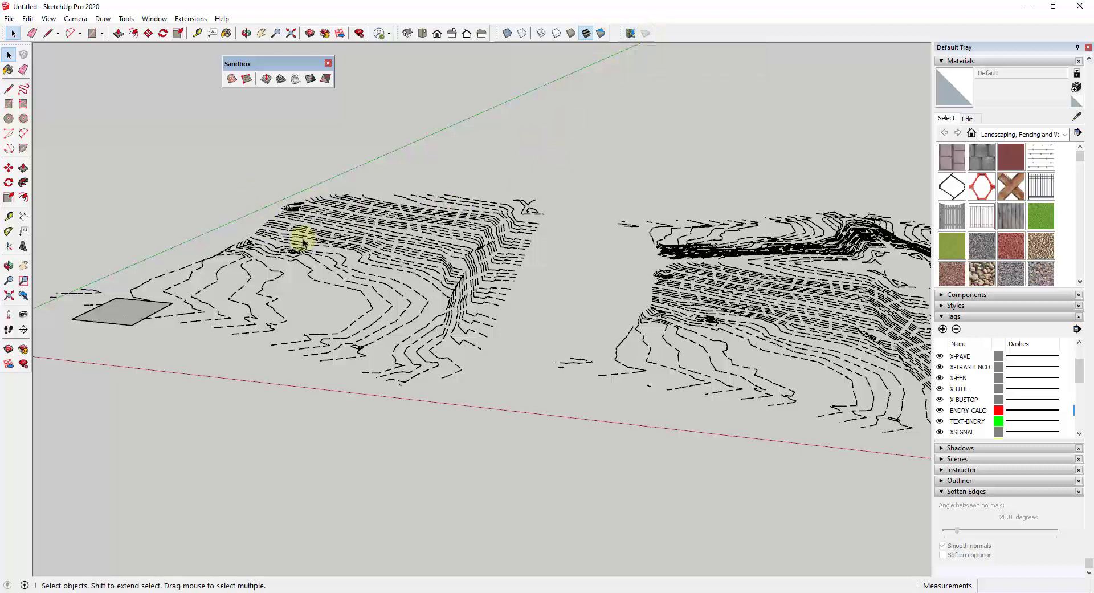
click(504, 250)
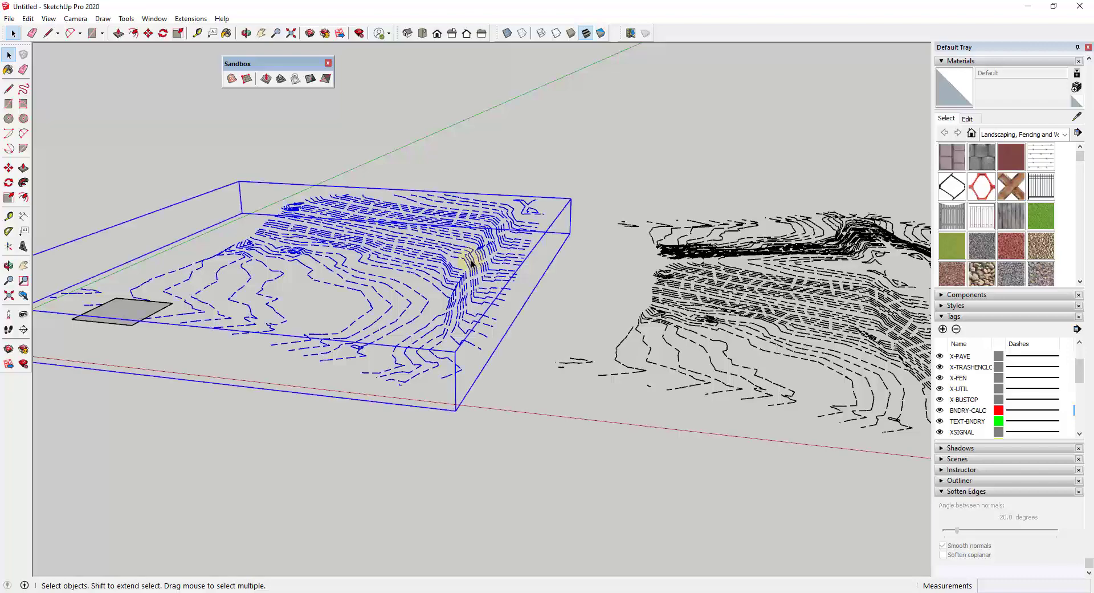
middle_drag(498, 255, 501, 251)
double_click(502, 252)
- Generate a terrain surface from all contour lines in the open group with Sandbox From Contours
scroll(489, 215, down, 3)
scroll(188, 197, up, 3)
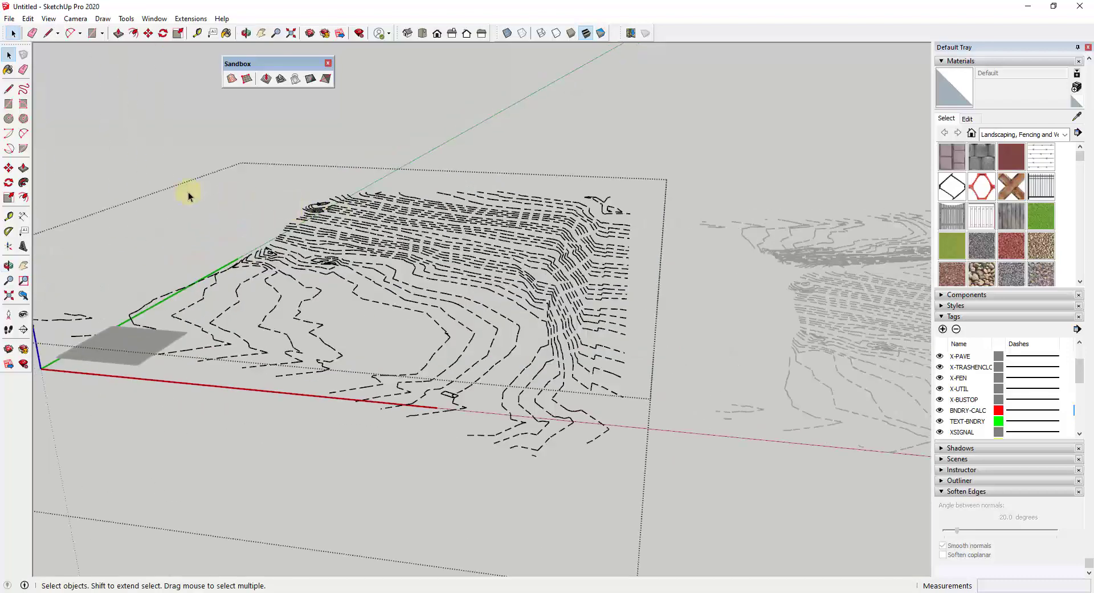
scroll(467, 208, down, 2)
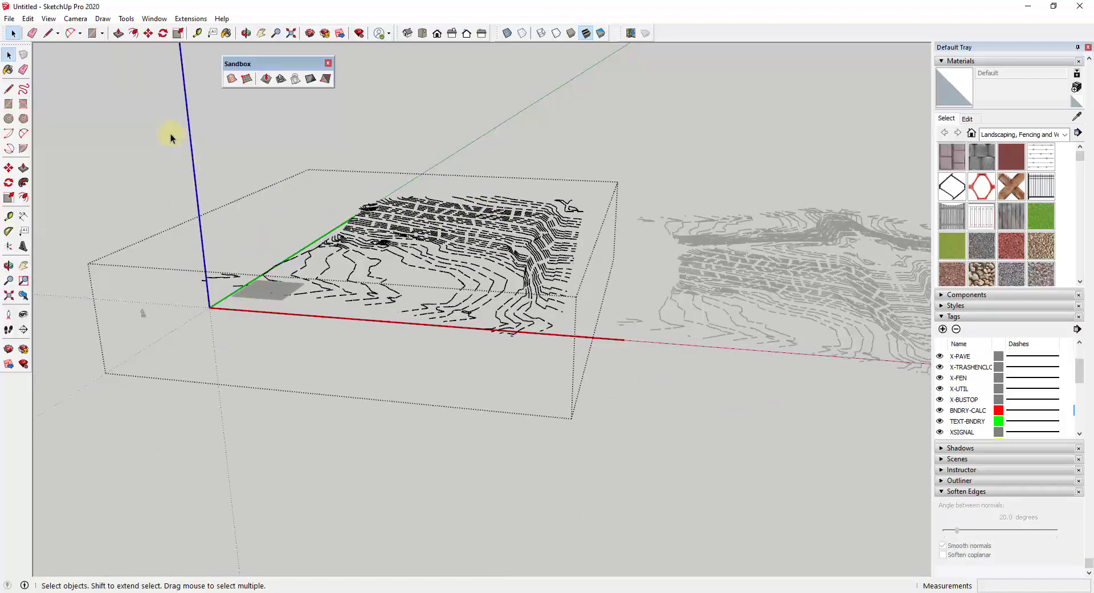
drag(170, 134, 610, 367)
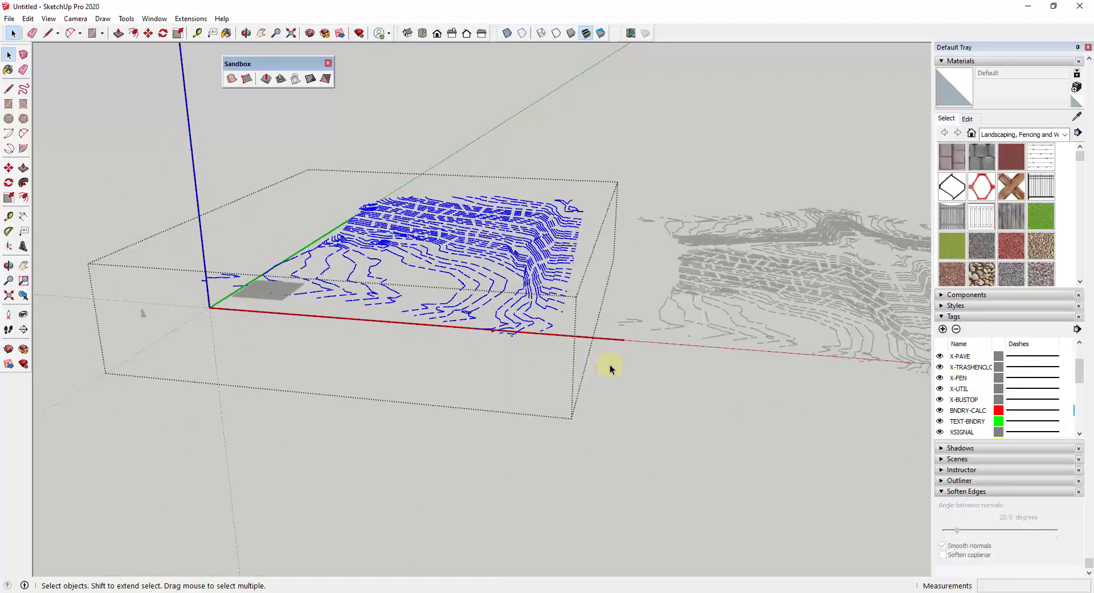
click(232, 79)
- Hide the contour lines on the terrain by switching off visibility of the CONT-MNR tag
scroll(544, 240, up, 3)
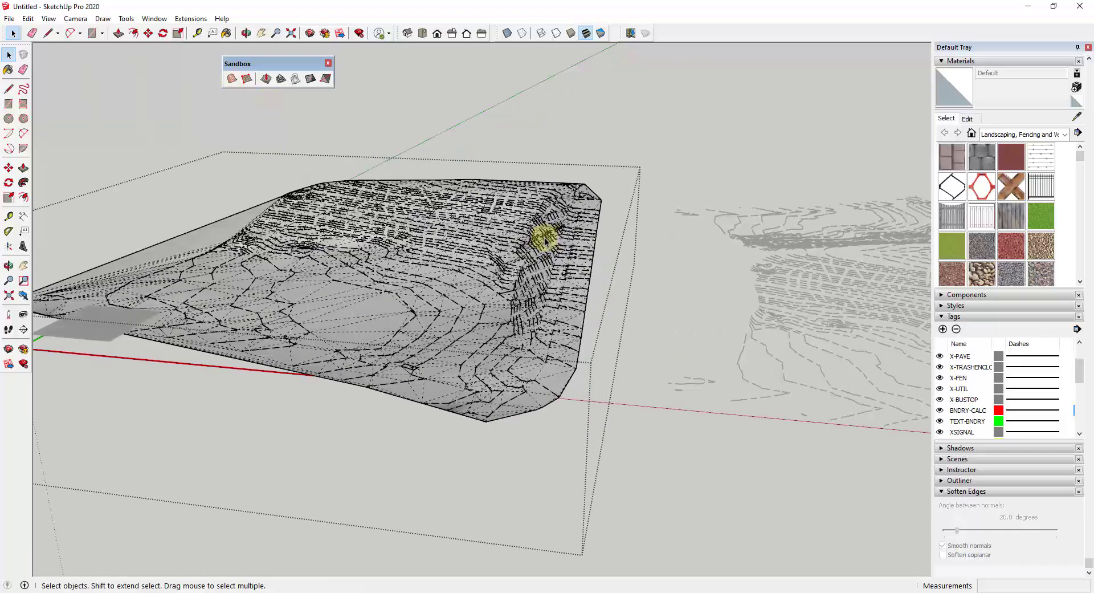
scroll(544, 240, up, 2)
middle_drag(532, 237, 606, 246)
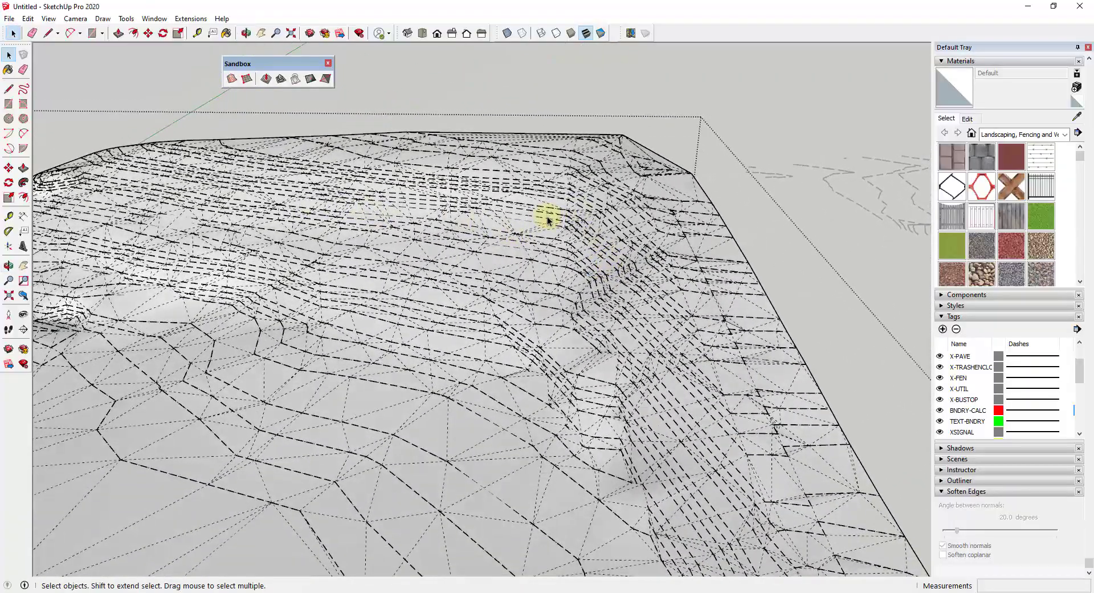
scroll(970, 383, down, 6)
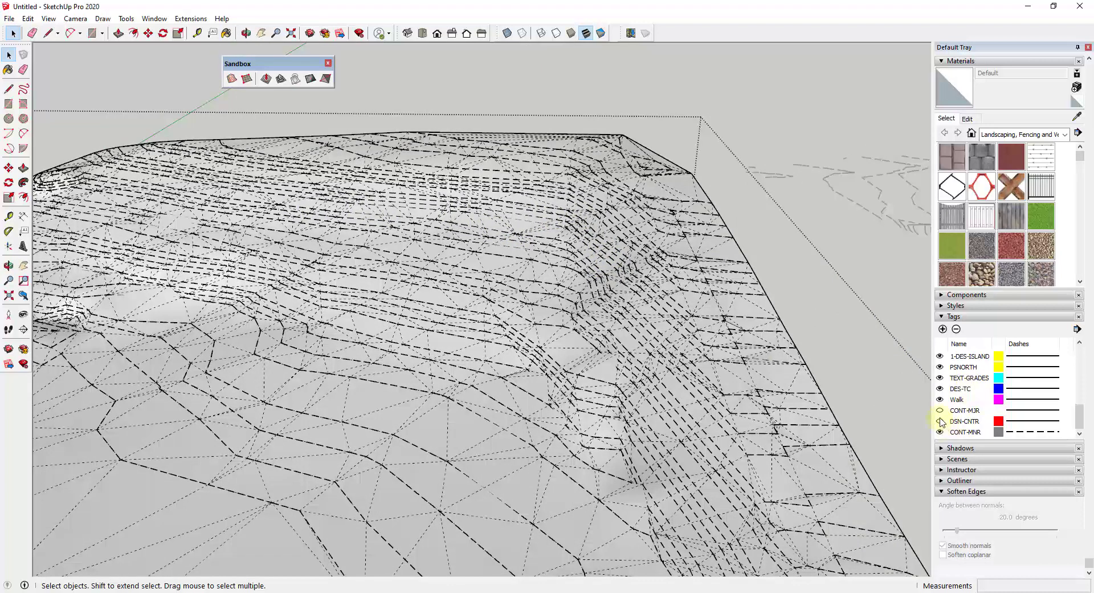
scroll(941, 422, up, 7)
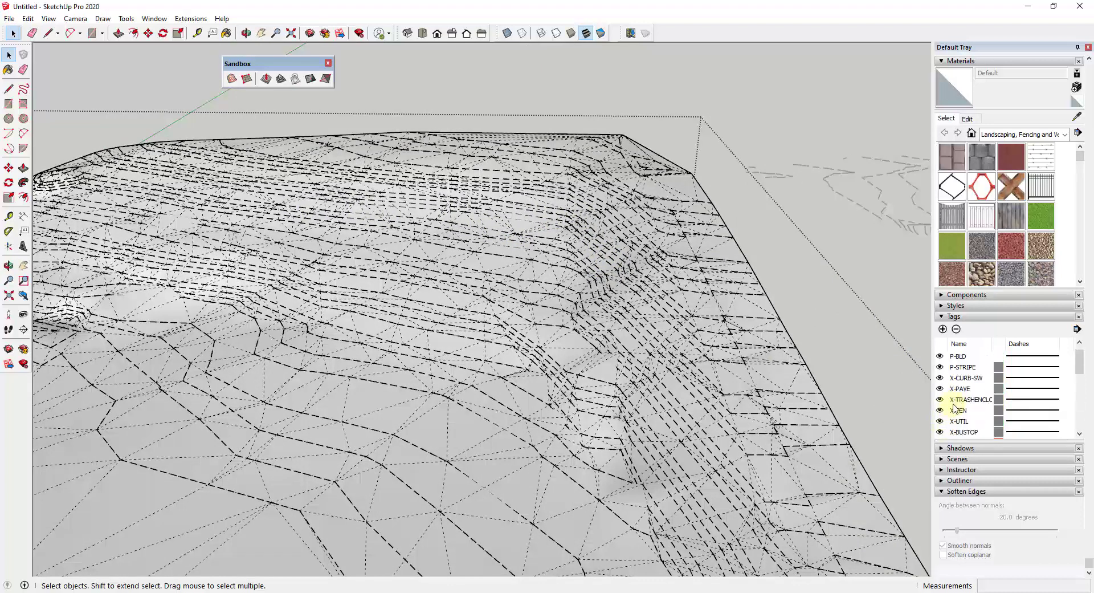
scroll(956, 406, down, 7)
click(940, 432)
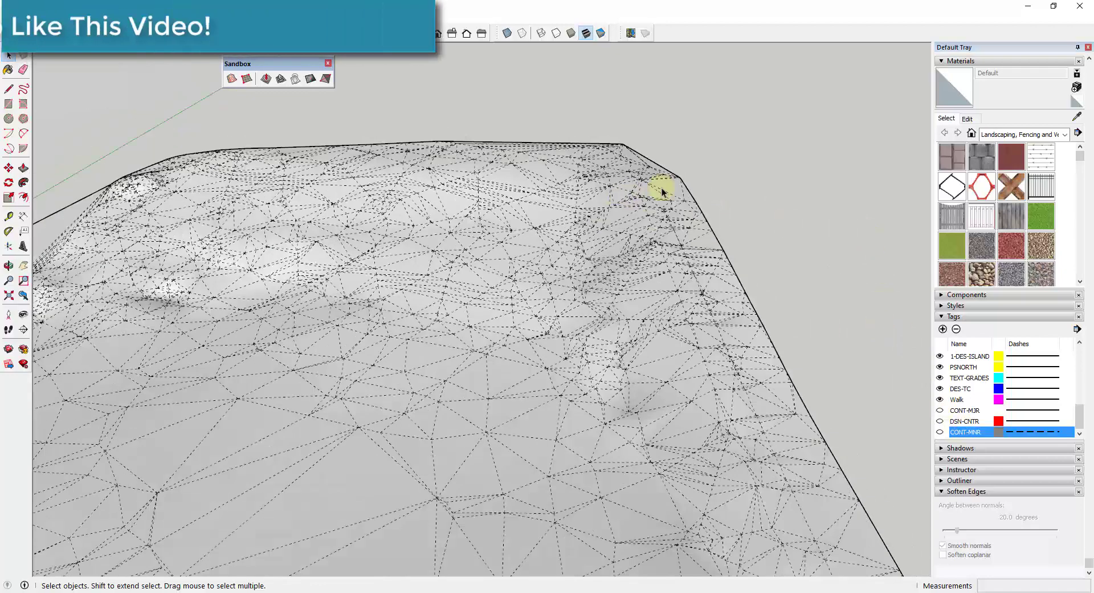
- Turn off the hidden geometry display and examine the smoothed terrain surface
scroll(663, 193, down, 5)
click(50, 17)
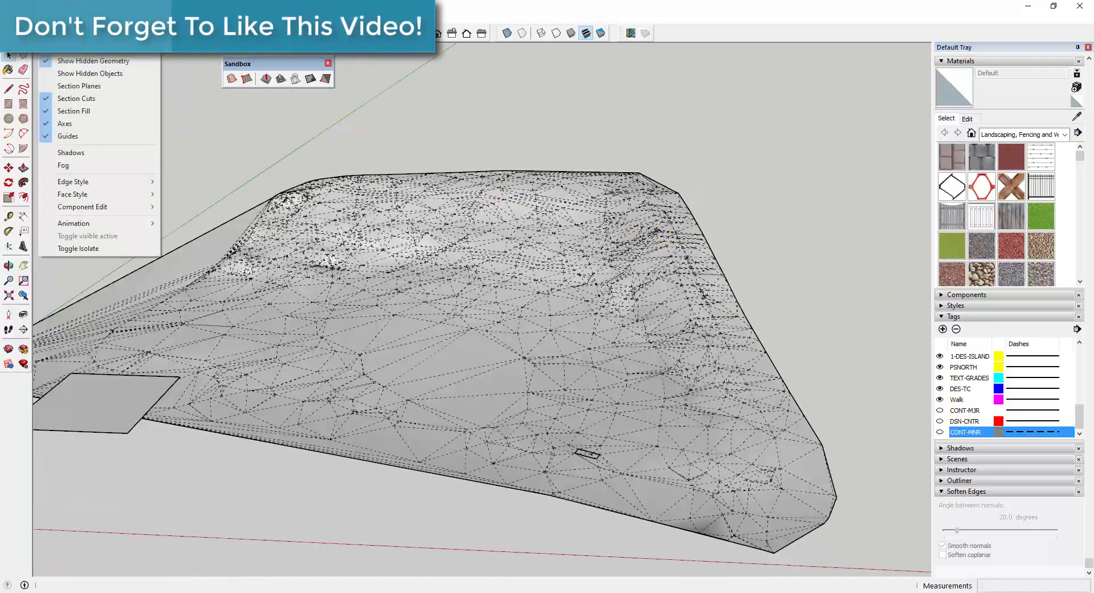
click(86, 61)
middle_drag(647, 255, 613, 250)
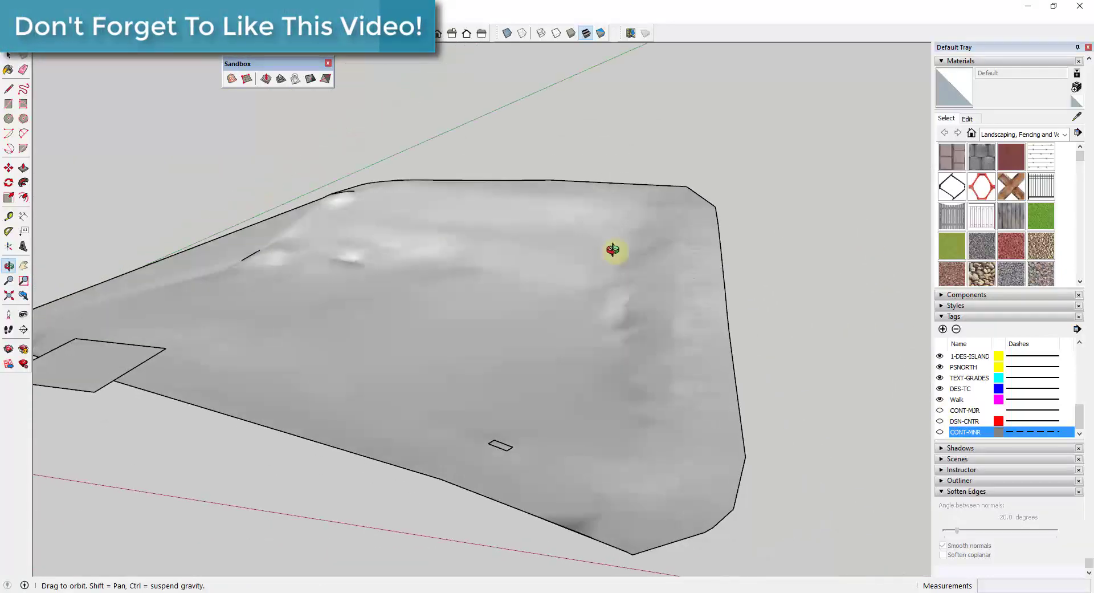
scroll(649, 235, up, 5)
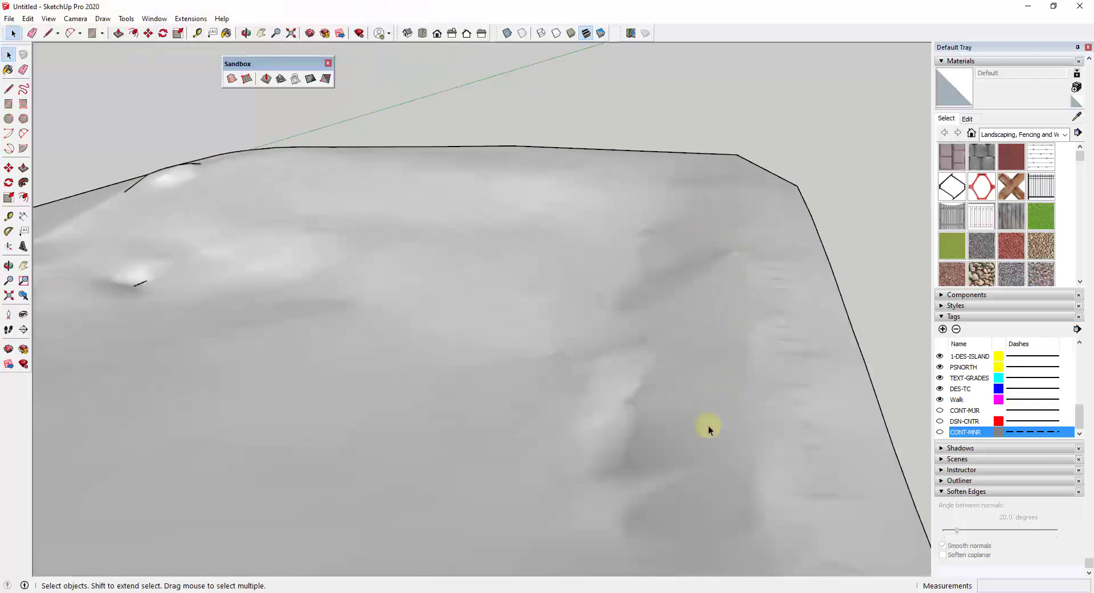
scroll(742, 254, down, 3)
scroll(741, 254, up, 3)
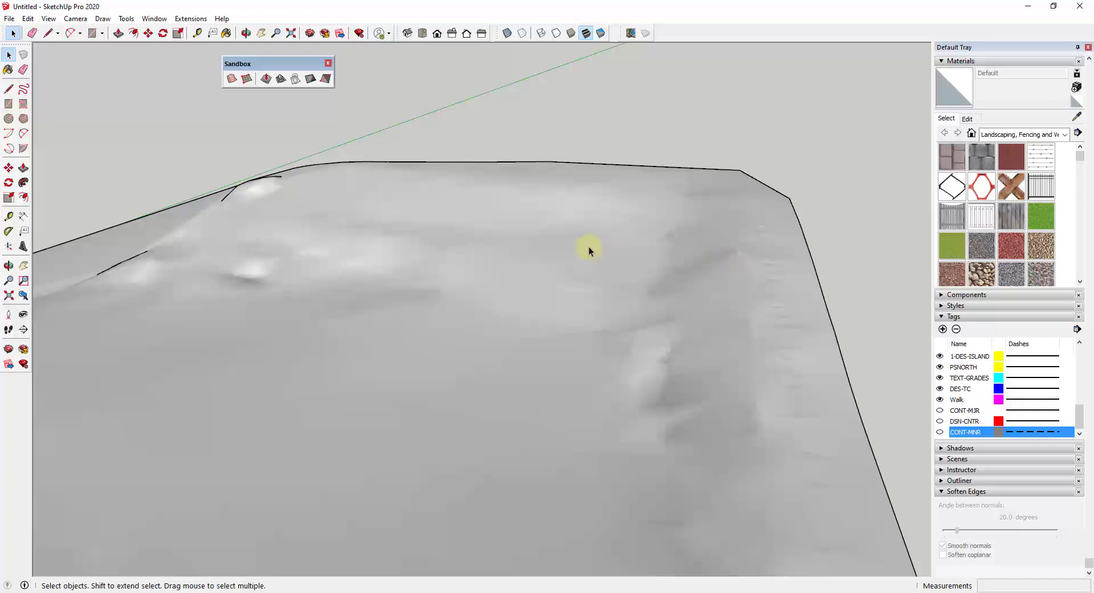
scroll(590, 244, down, 4)
middle_drag(631, 243, 658, 245)
scroll(624, 254, down, 2)
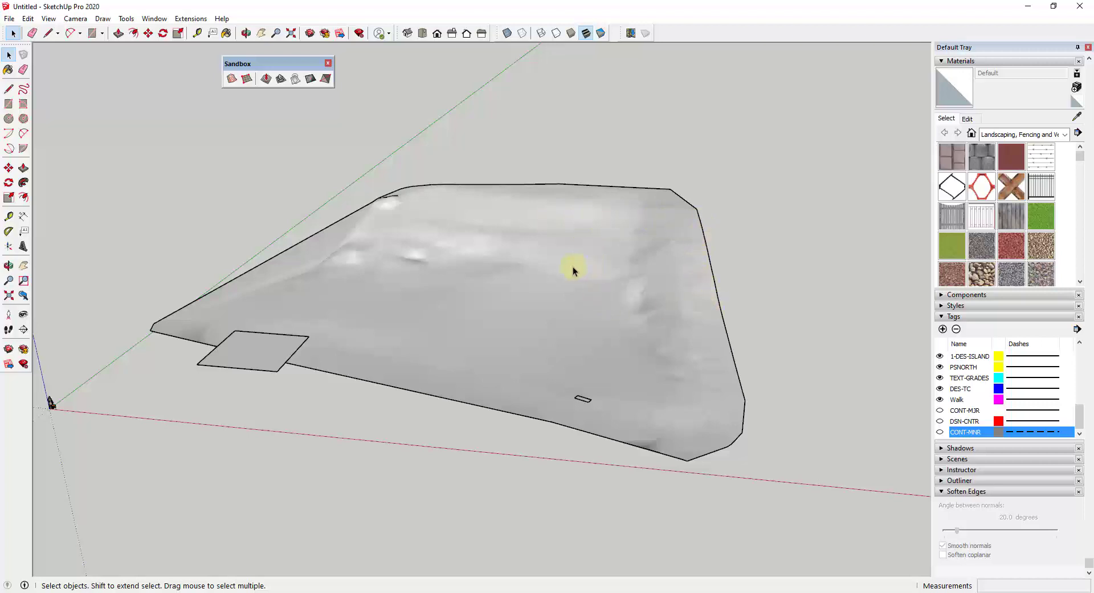
scroll(561, 266, down, 2)
scroll(634, 261, up, 1)
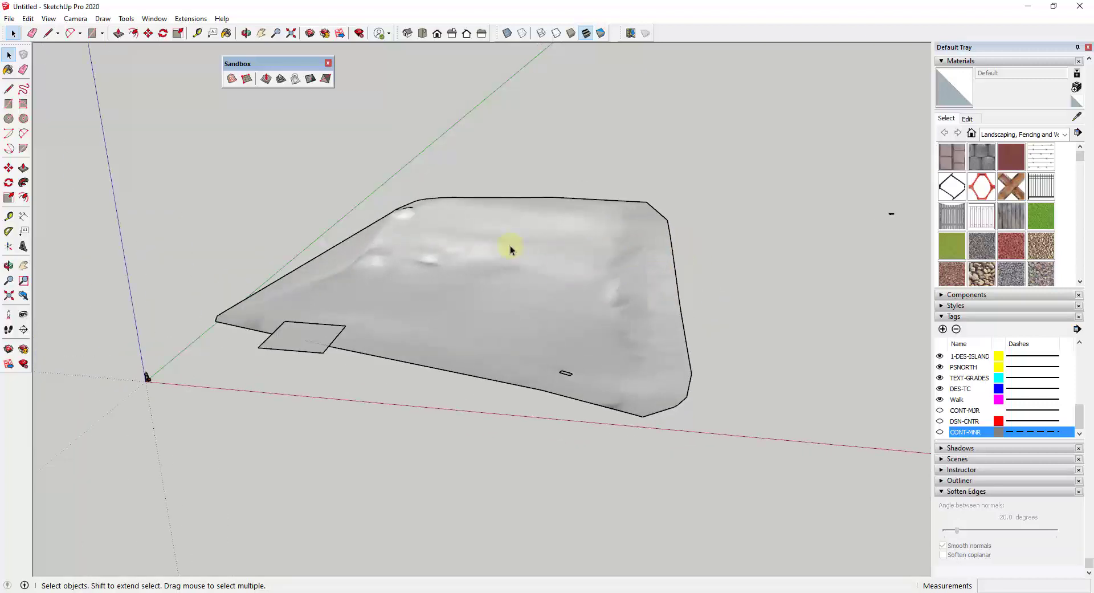
- Turn the hidden geometry display back on and examine the triangulated terrain mesh
click(50, 19)
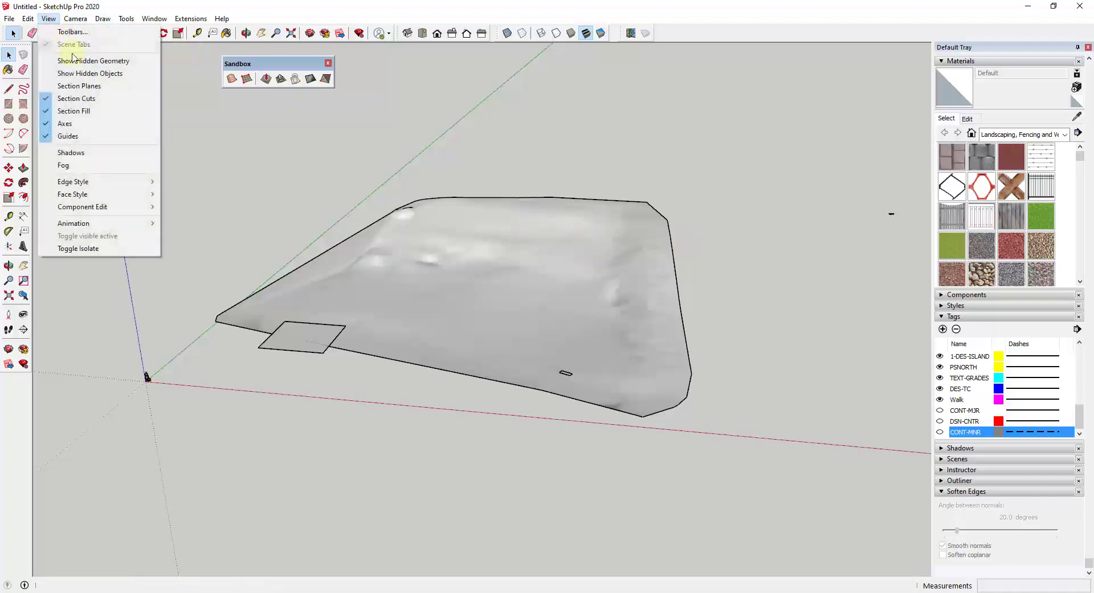
click(71, 60)
scroll(654, 224, up, 3)
middle_drag(655, 224, 387, 234)
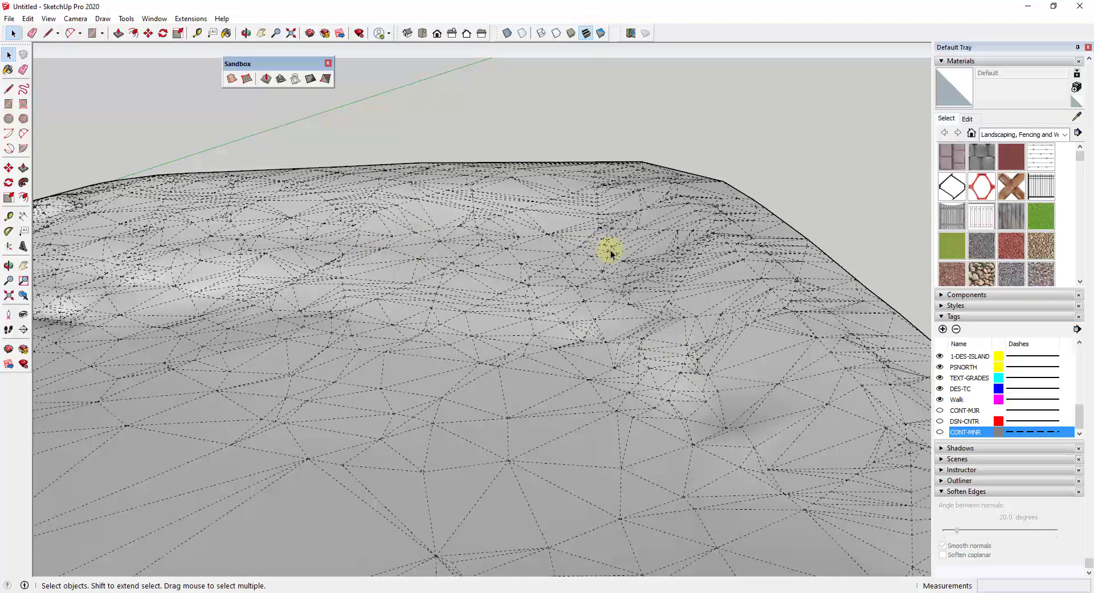
scroll(667, 302, down, 6)
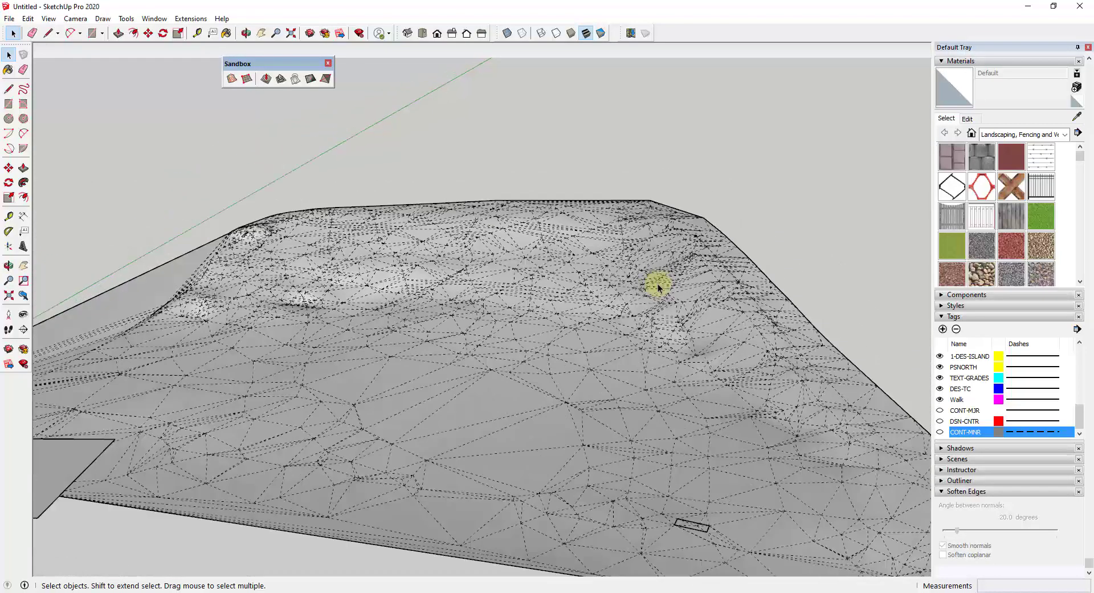
middle_drag(640, 286, 496, 403)
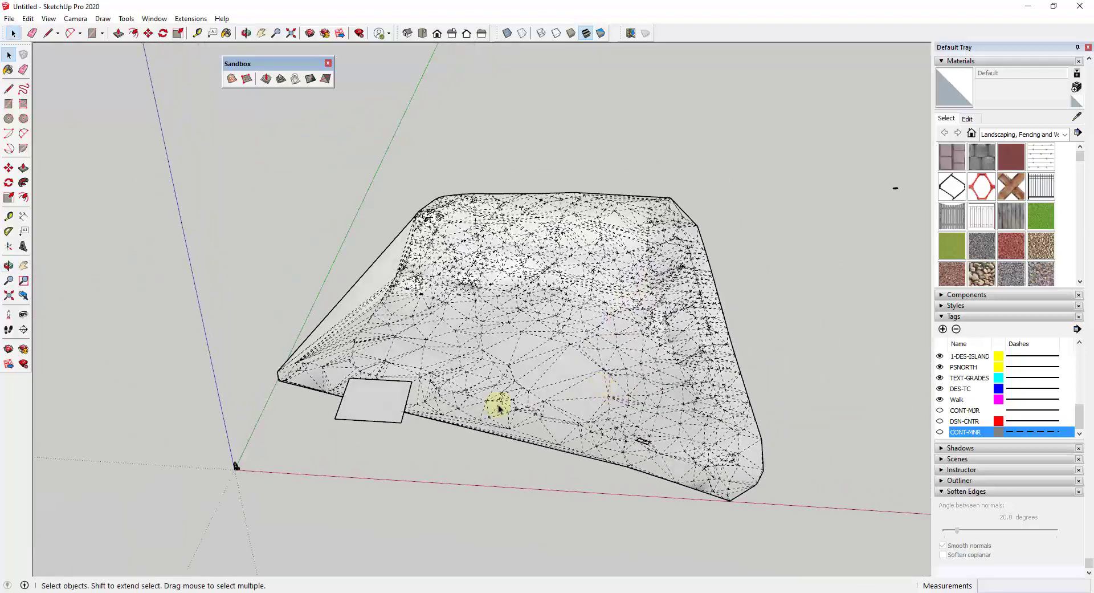
- Delete the flat rectangle, including its edges, overlapping the terrain's edge near the origin
click(383, 403)
click(339, 417)
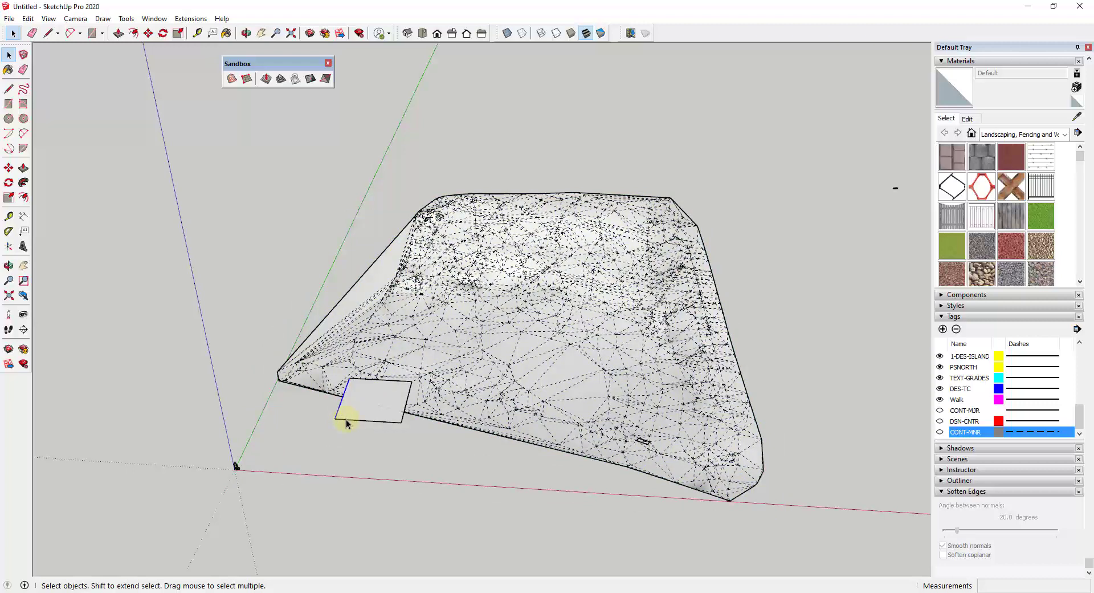
click(369, 411)
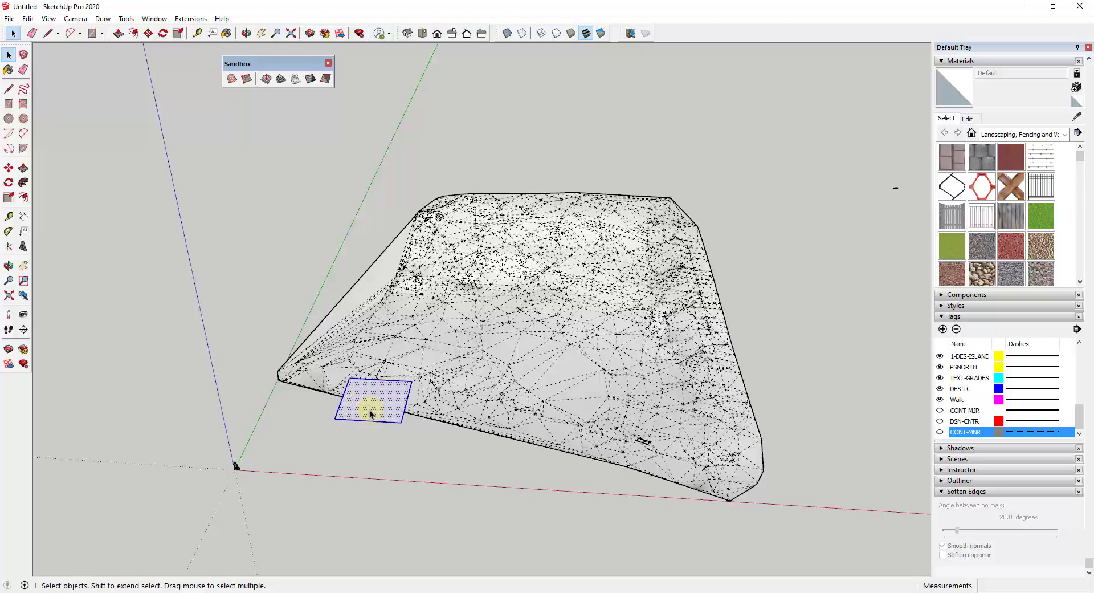
key(Delete)
- Draw a vertical line rising from the terrain surface near its far edge
scroll(634, 240, up, 10)
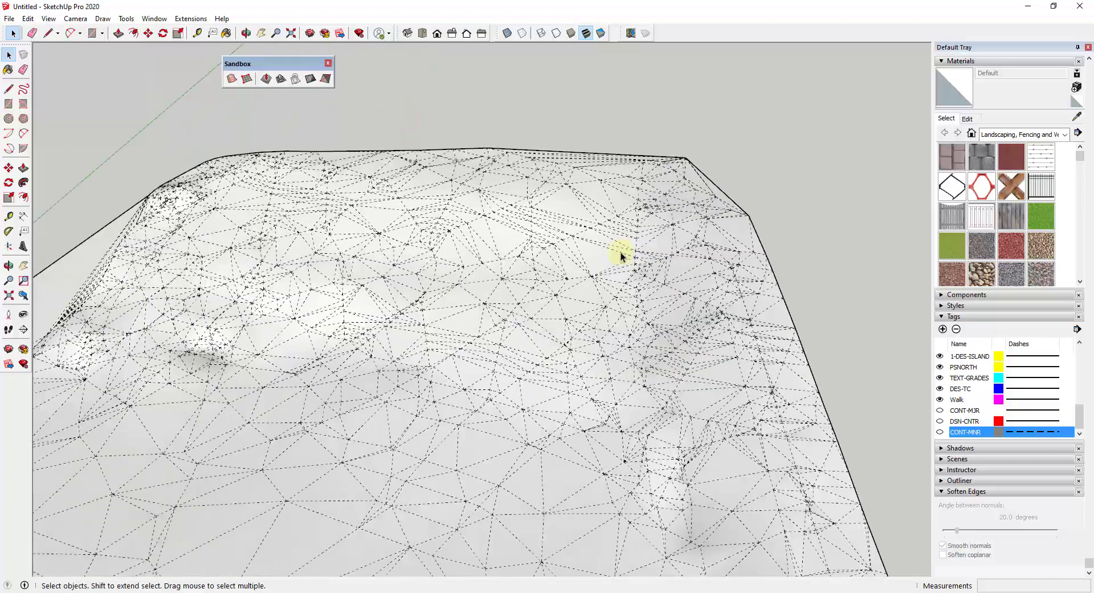
key(l)
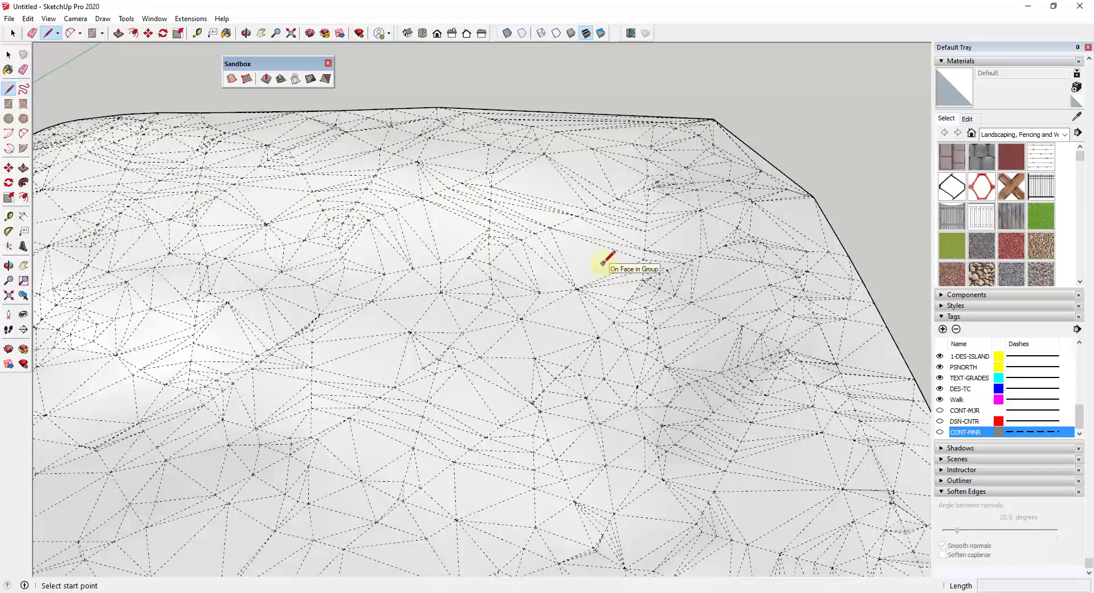
click(603, 262)
scroll(602, 262, down, 3)
scroll(603, 261, down, 4)
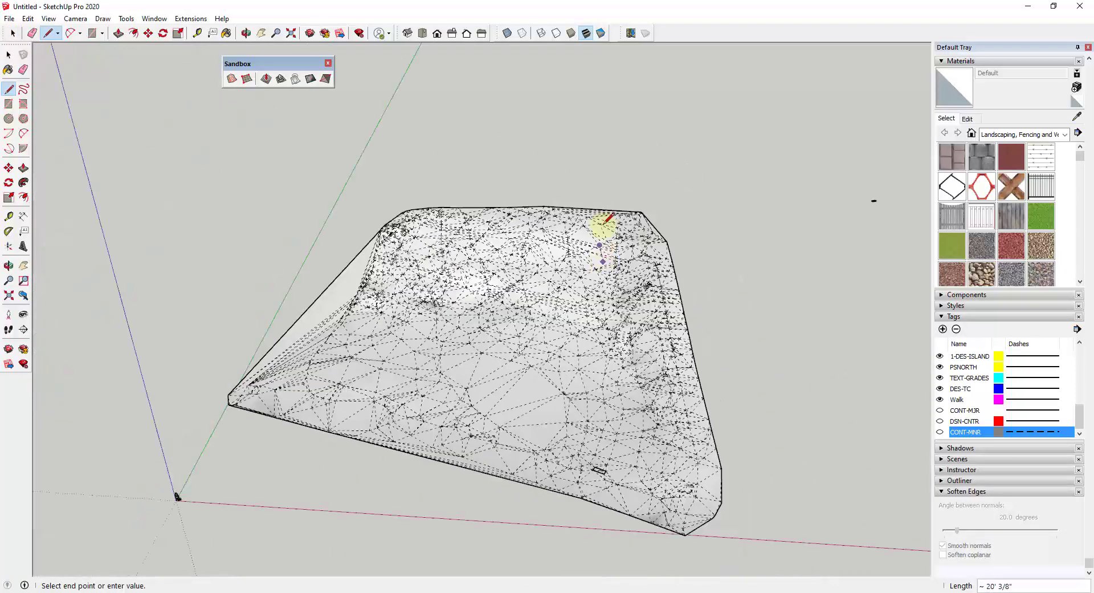
click(610, 181)
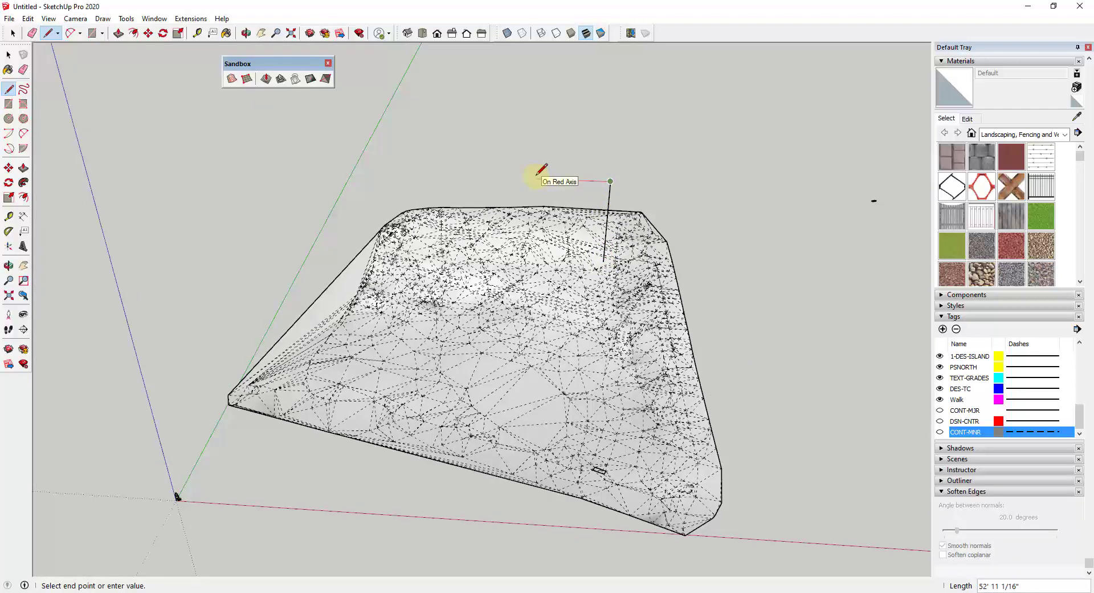
- Draw a horizontal 40' by 60' rectangle starting from the upper endpoint of the vertical line
text(40',60')
key(Return)
key(r)
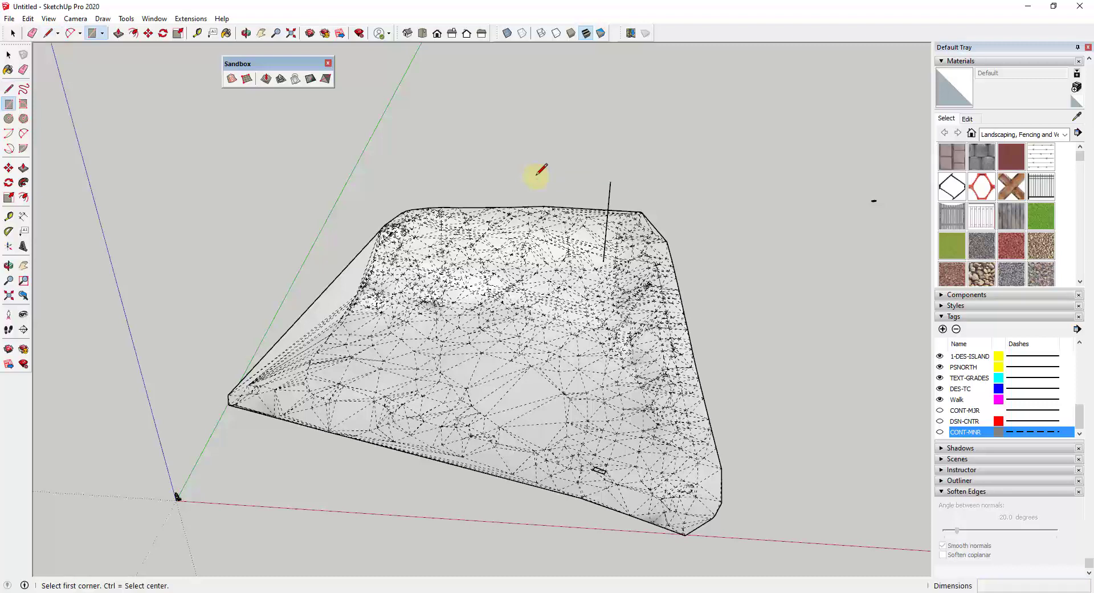
key(space)
key(r)
click(611, 180)
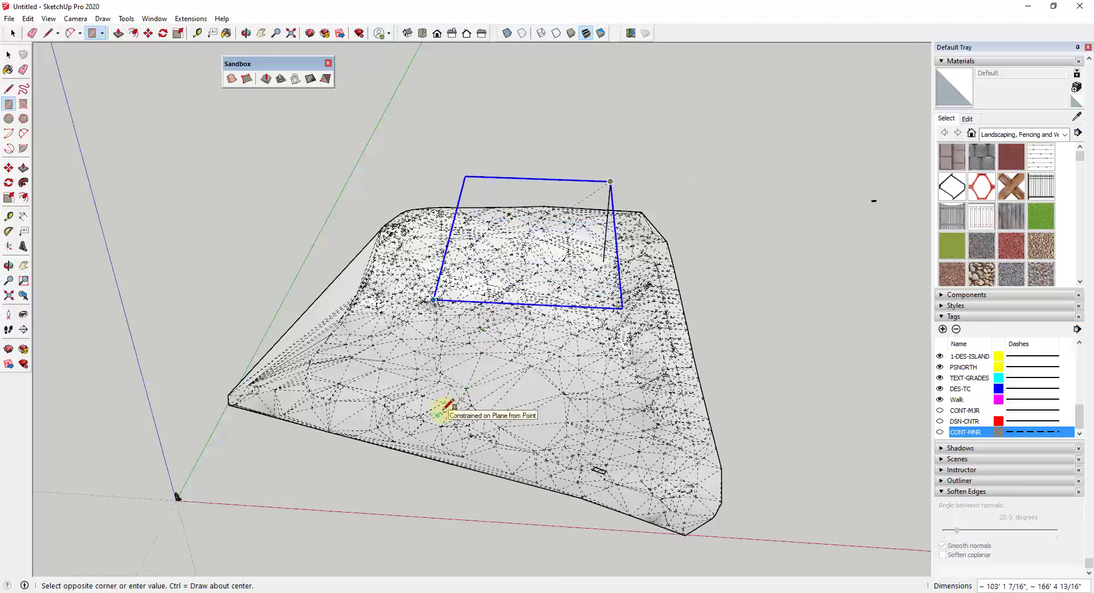
text(40',60')
key(Return)
- Erase the vertical line between the terrain and the rectangle's corner
mouse_move(398, 374)
middle_down()
mouse_move(665, 156)
mouse_move(645, 305)
middle_up()
scroll(627, 239, up, 3)
key(space)
key(e)
mouse_move(640, 200)
middle_down()
mouse_move(625, 215)
mouse_move(662, 268)
mouse_move(704, 296)
mouse_move(677, 183)
mouse_move(500, 196)
mouse_move(562, 164)
middle_up()
key(space)
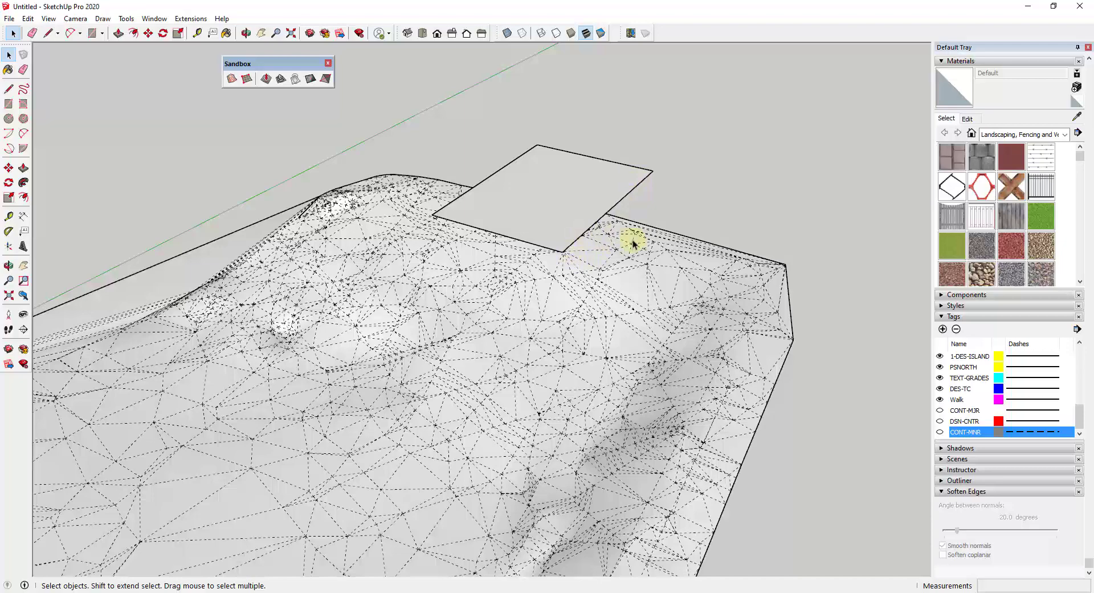
- In top view, rotate the rectangle 90 degrees about its corner so its long side runs across the terrain
middle_drag(633, 243, 625, 252)
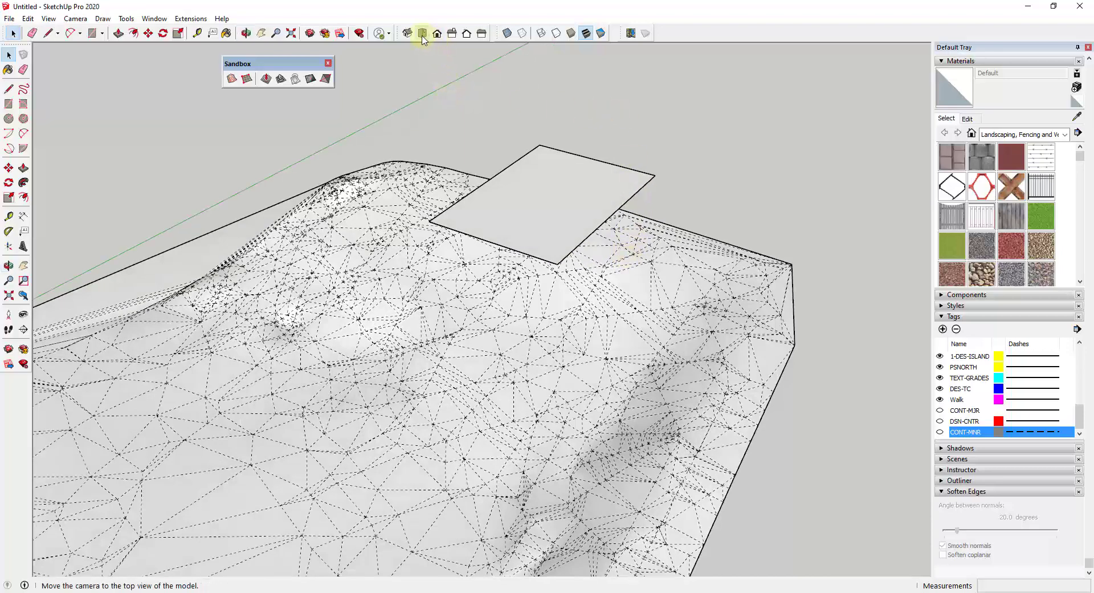
click(423, 35)
scroll(699, 399, down, 2)
scroll(705, 378, up, 1)
click(556, 388)
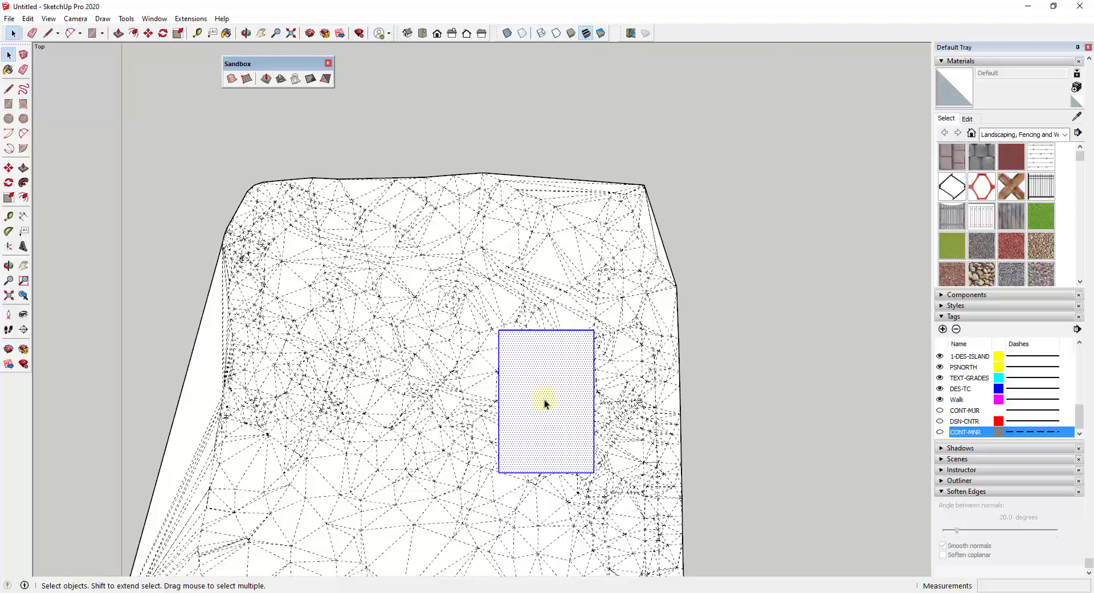
key(q)
click(594, 330)
click(524, 329)
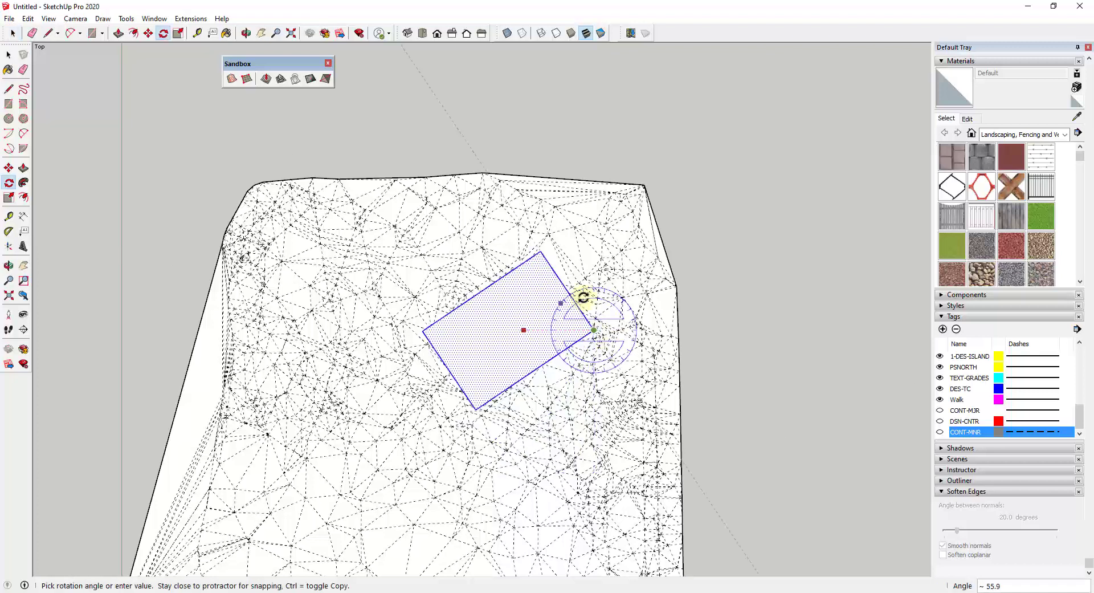
key(Escape)
- Move the rectangle along the green axis so that it hovers over the terrain's interior
key(m)
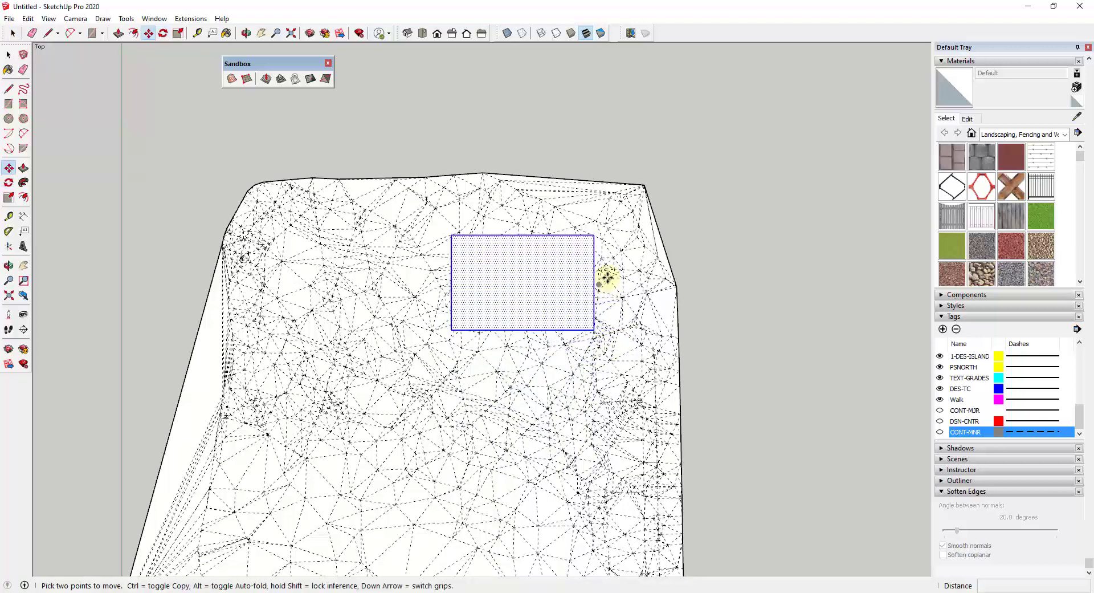
drag(595, 234, 594, 344)
middle_drag(593, 343, 585, 277)
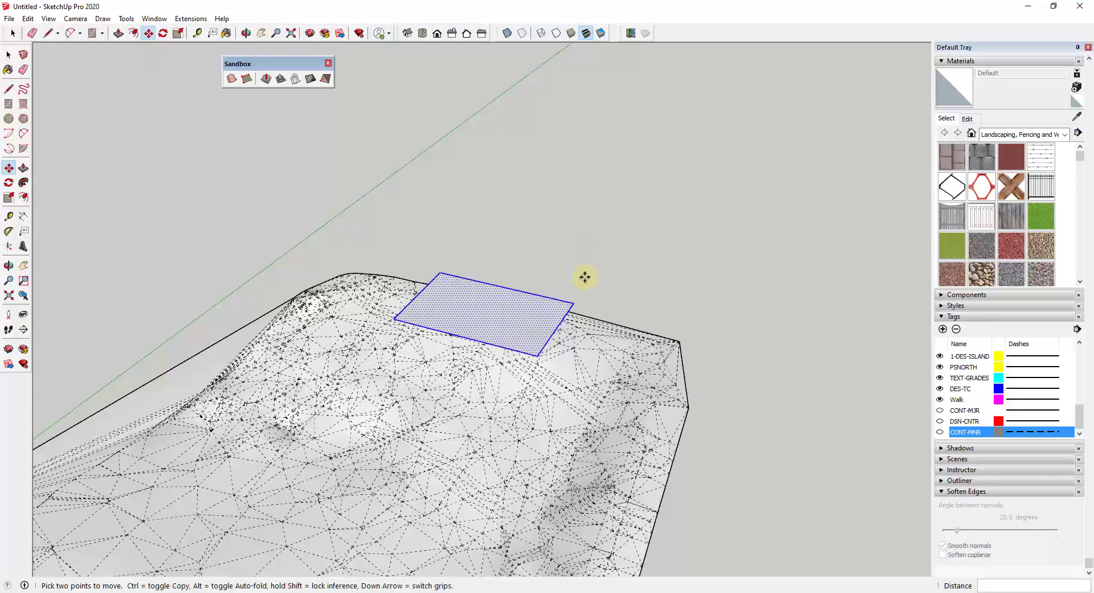
drag(573, 302, 546, 459)
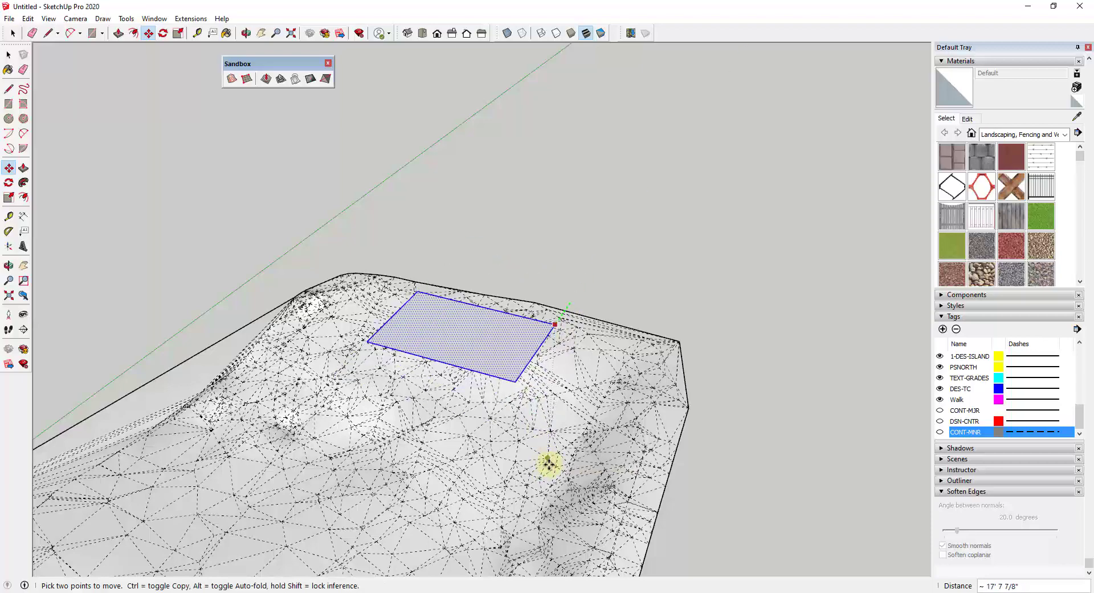
click(548, 461)
- Stamp the floating rectangle into the terrain mesh with a 1' offset, setting the pad into the slope
middle_drag(547, 454, 599, 434)
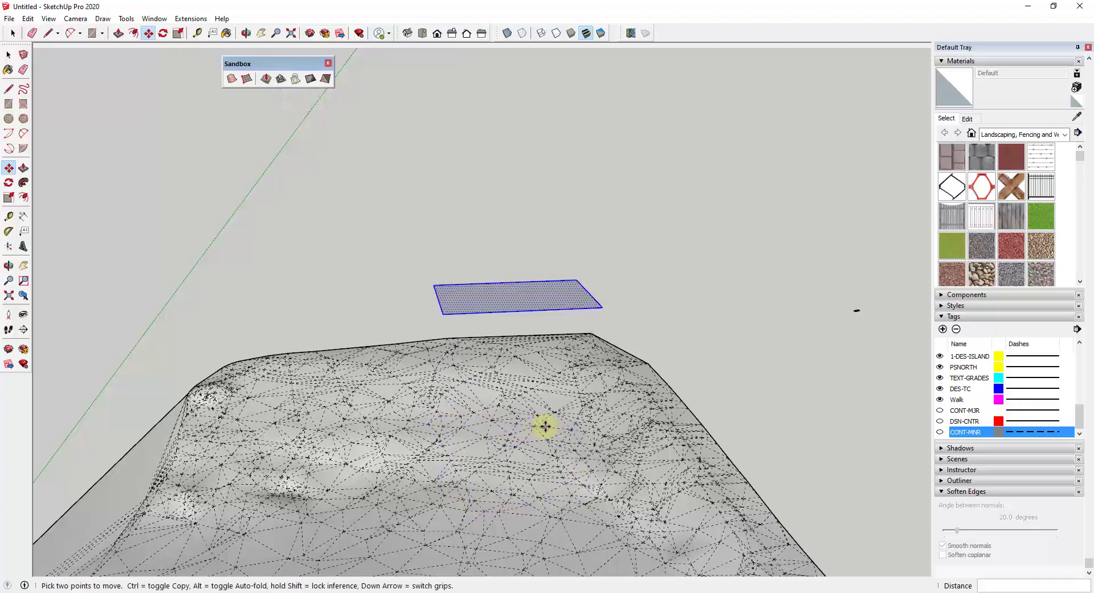
middle_drag(589, 386, 604, 347)
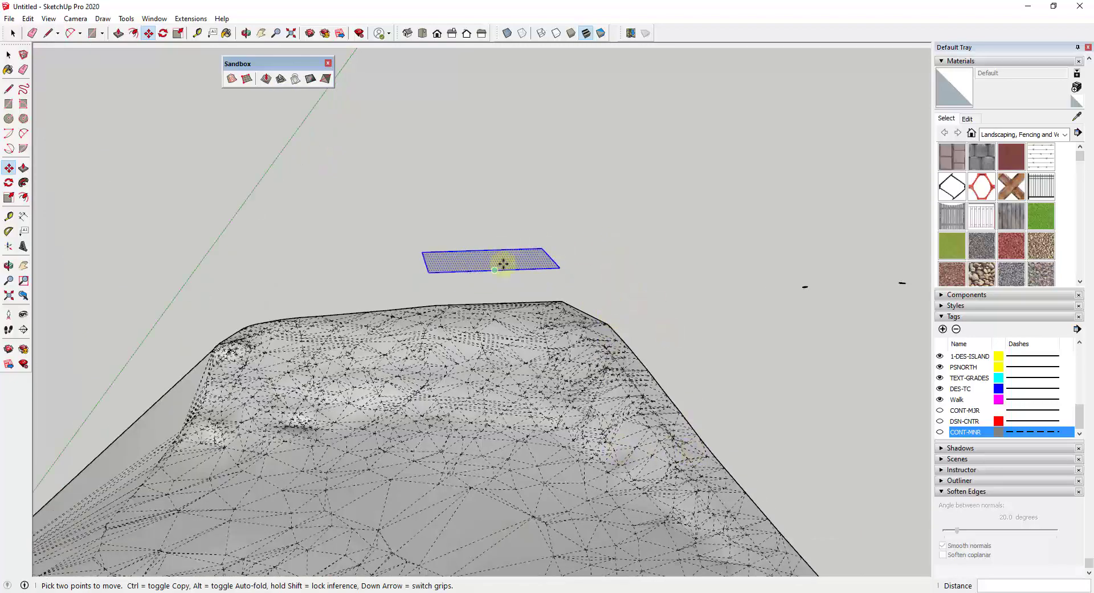
key(space)
middle_drag(562, 288, 580, 372)
scroll(598, 411, up, 3)
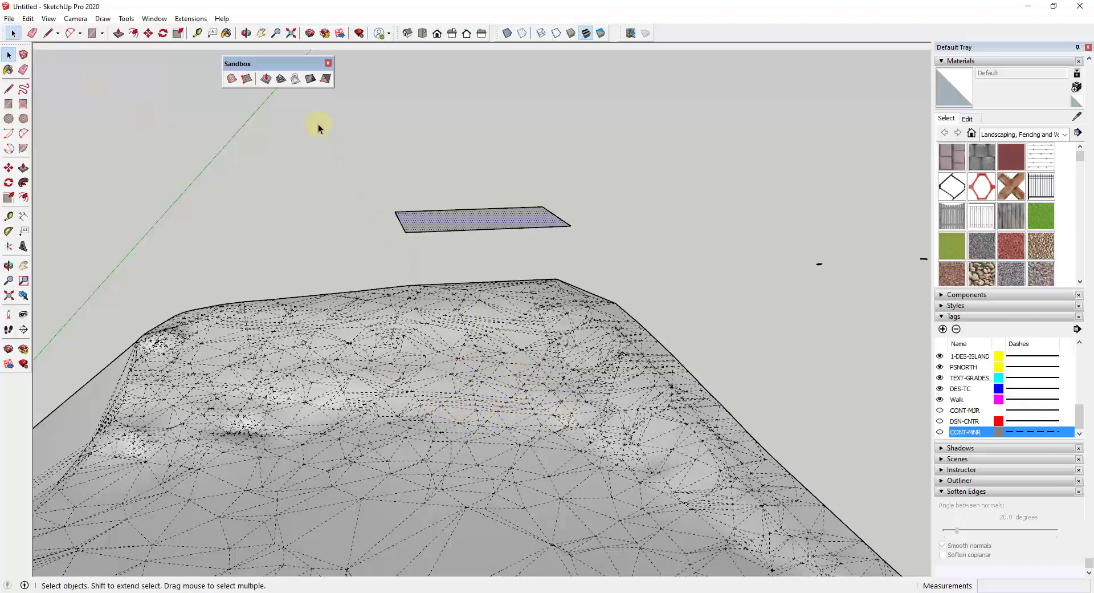
click(281, 80)
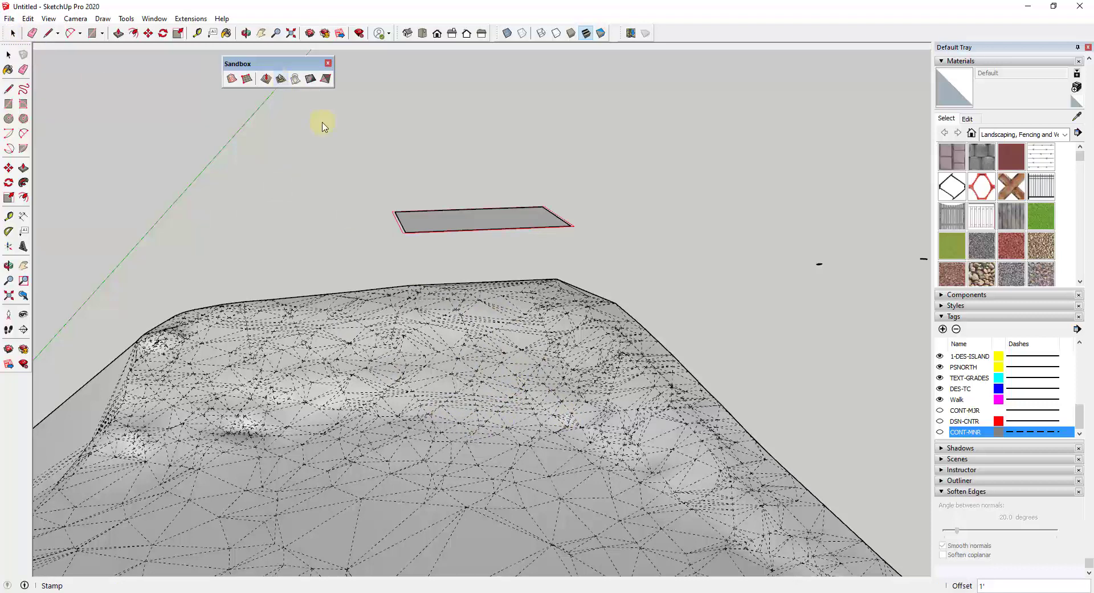
click(497, 393)
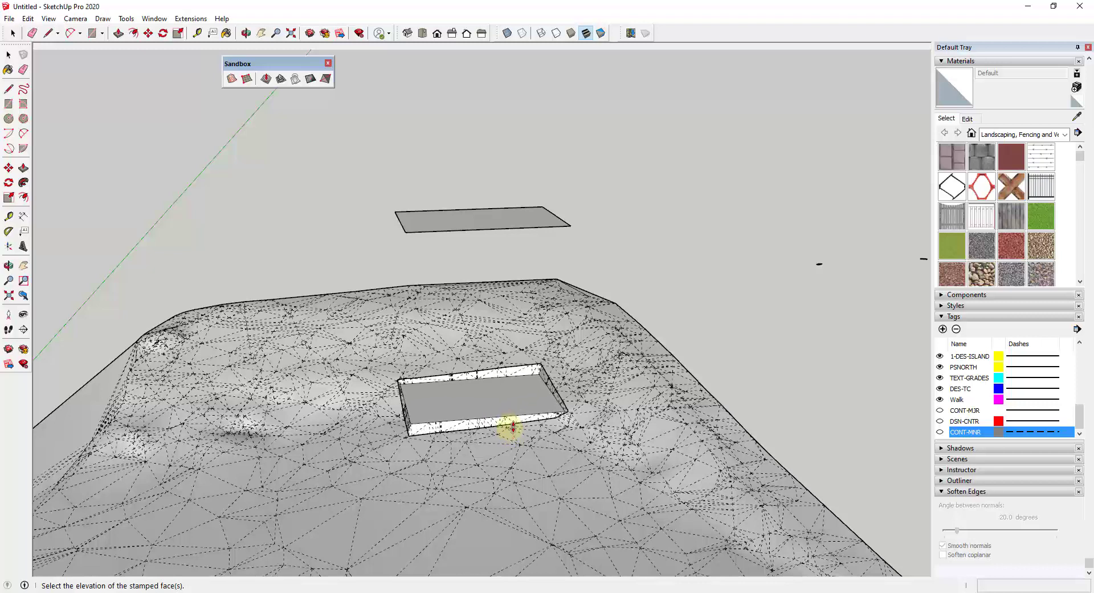
click(514, 431)
- Inspect the steep sides of the stamped pad and undo the stamp
middle_drag(514, 431, 603, 422)
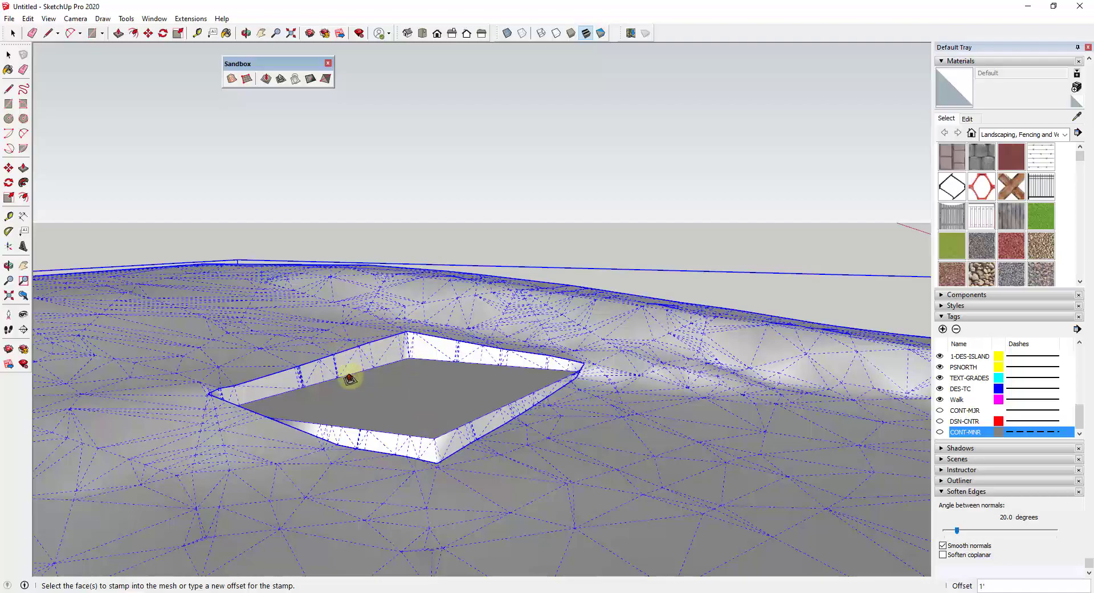
middle_drag(367, 386, 442, 454)
key(ctrl+z)
key(space)
- Use the Stamp tool on the floating rectangle again and set its offset to 8'
middle_drag(504, 437, 452, 434)
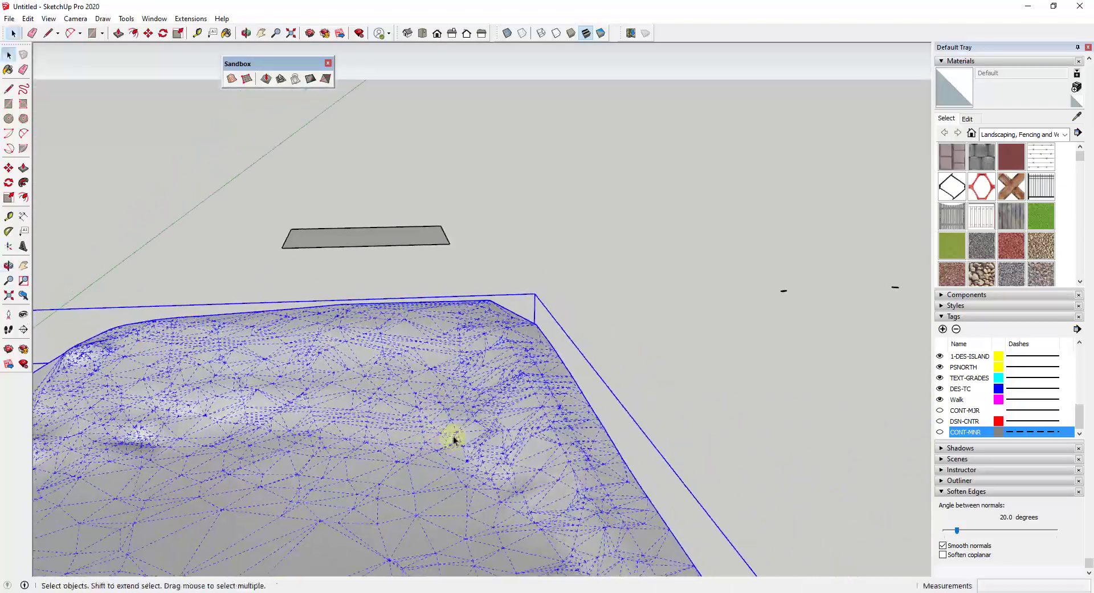
click(376, 233)
middle_drag(601, 240, 547, 293)
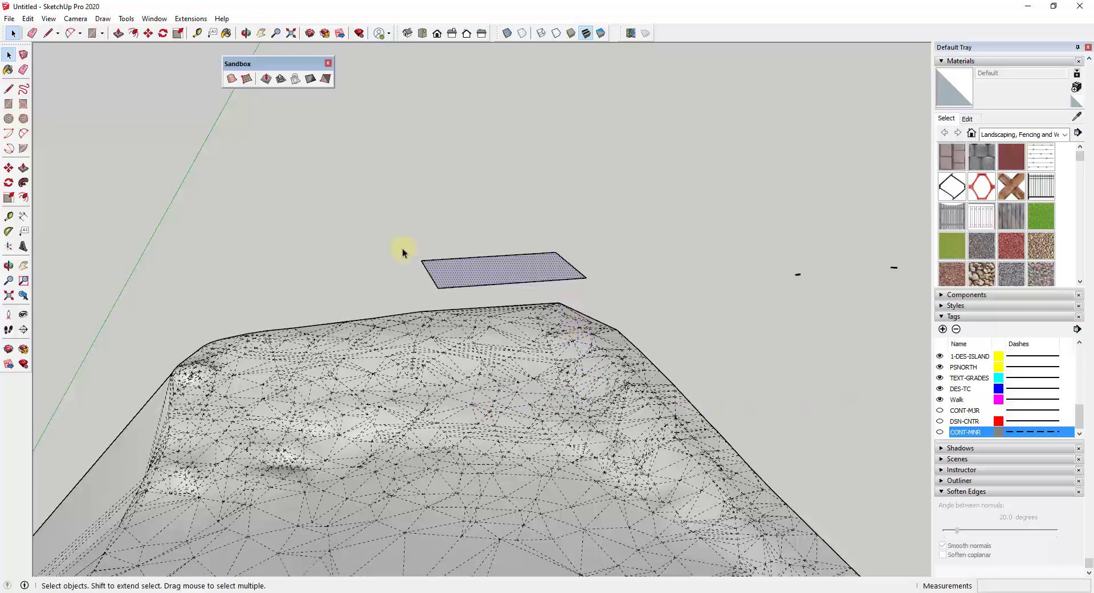
click(281, 80)
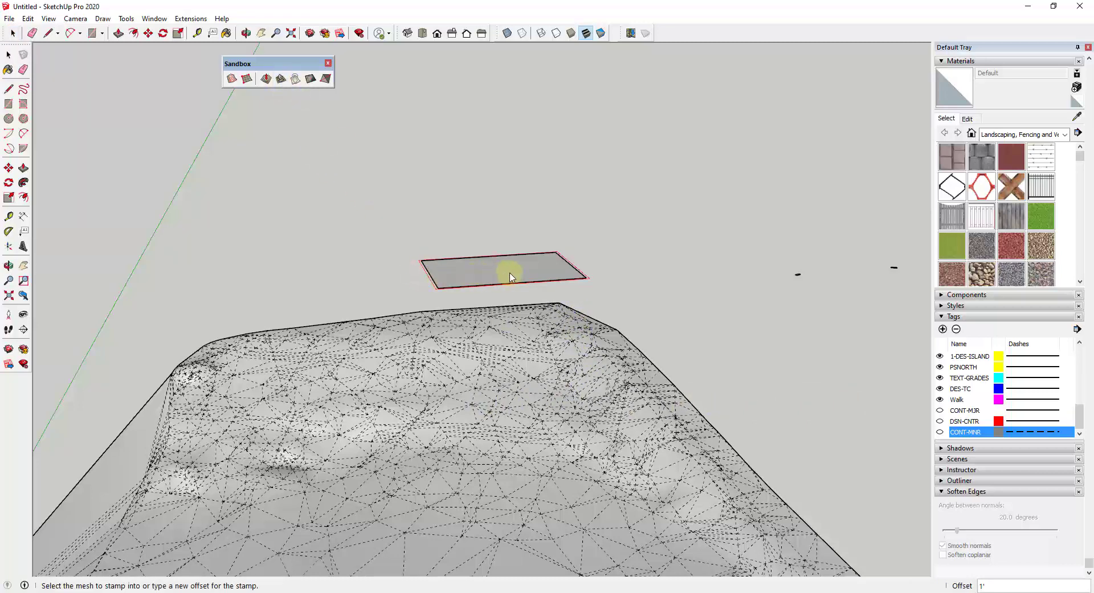
scroll(508, 272, up, 4)
scroll(563, 359, up, 1)
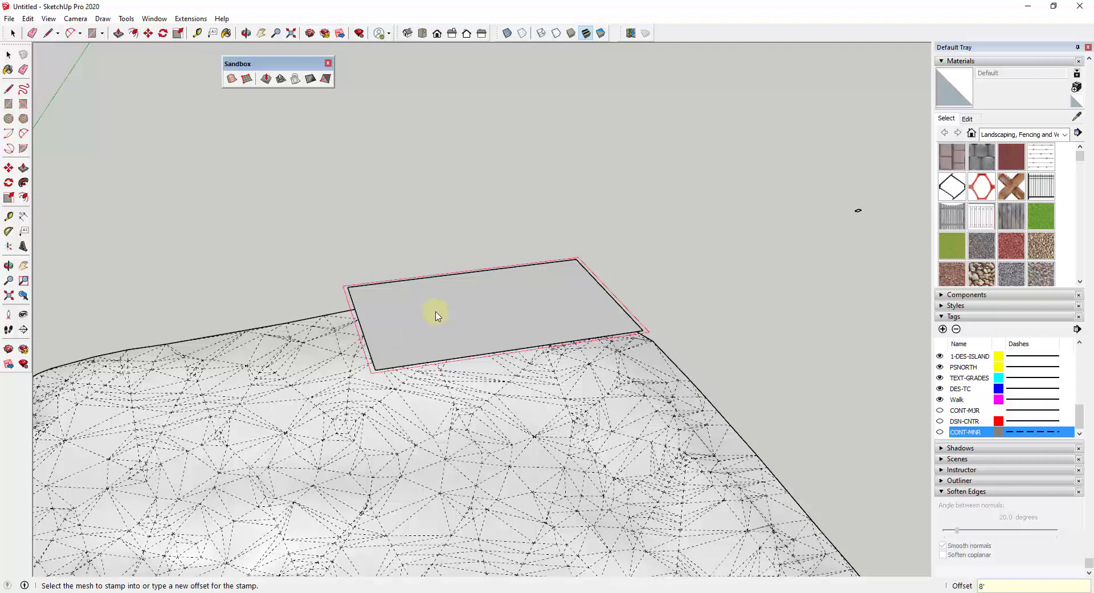
scroll(624, 335, up, 3)
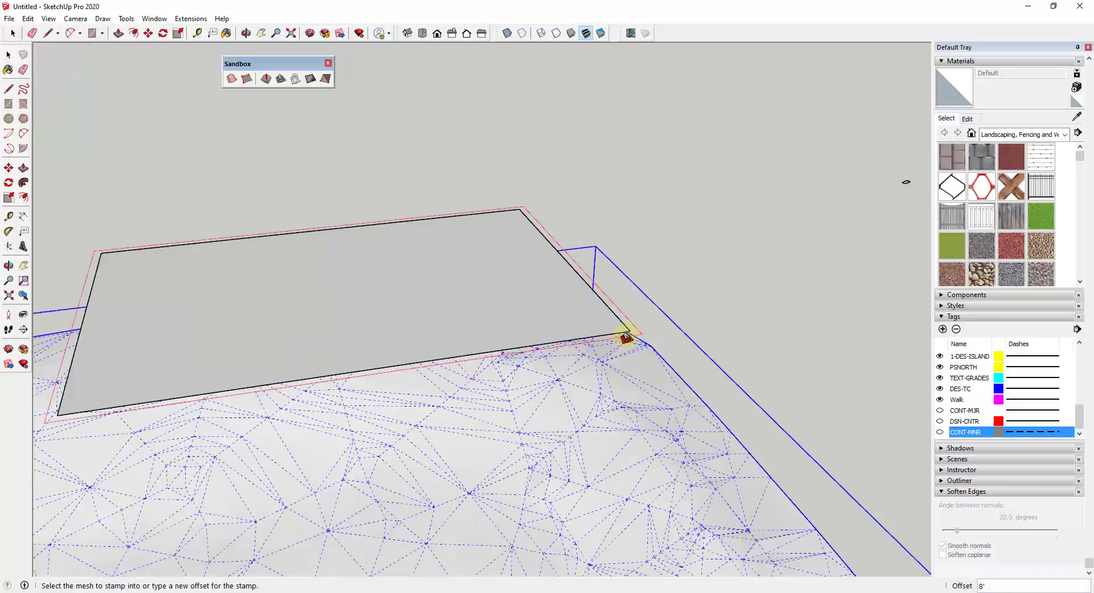
scroll(647, 331, down, 5)
scroll(650, 328, down, 2)
text(8')
scroll(665, 319, up, 2)
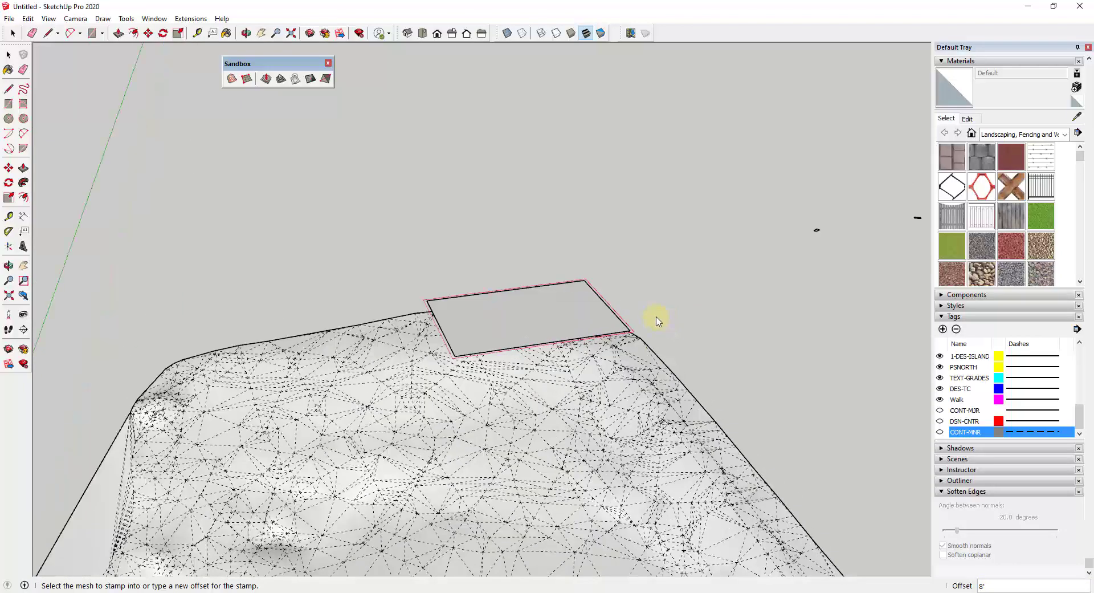
- Stamp the rectangle into the terrain mesh with the 8' offset, setting the pad into the slope
key(space)
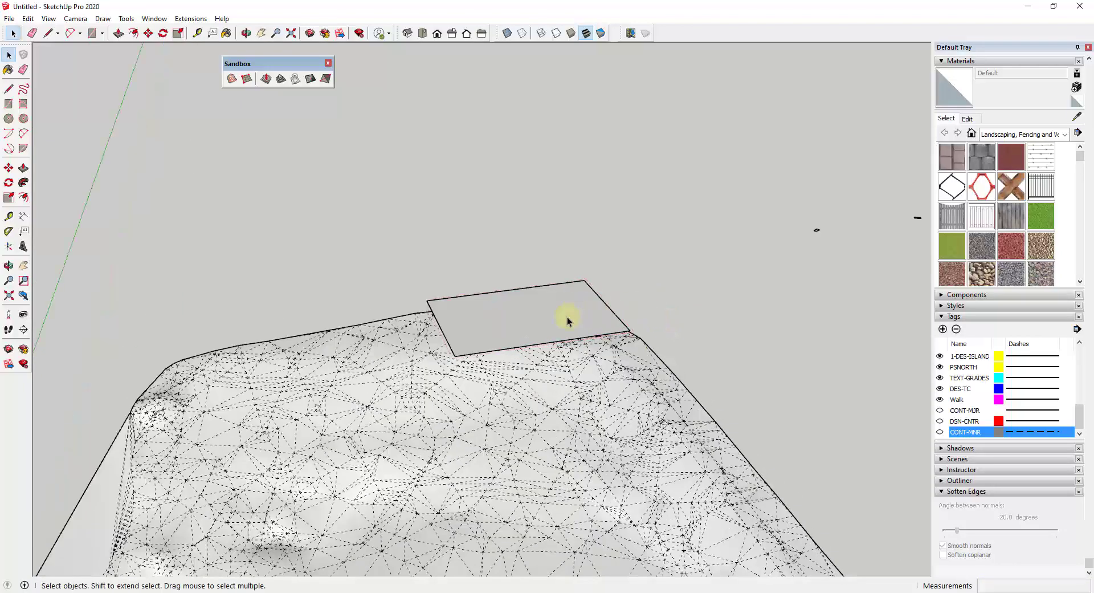
click(565, 320)
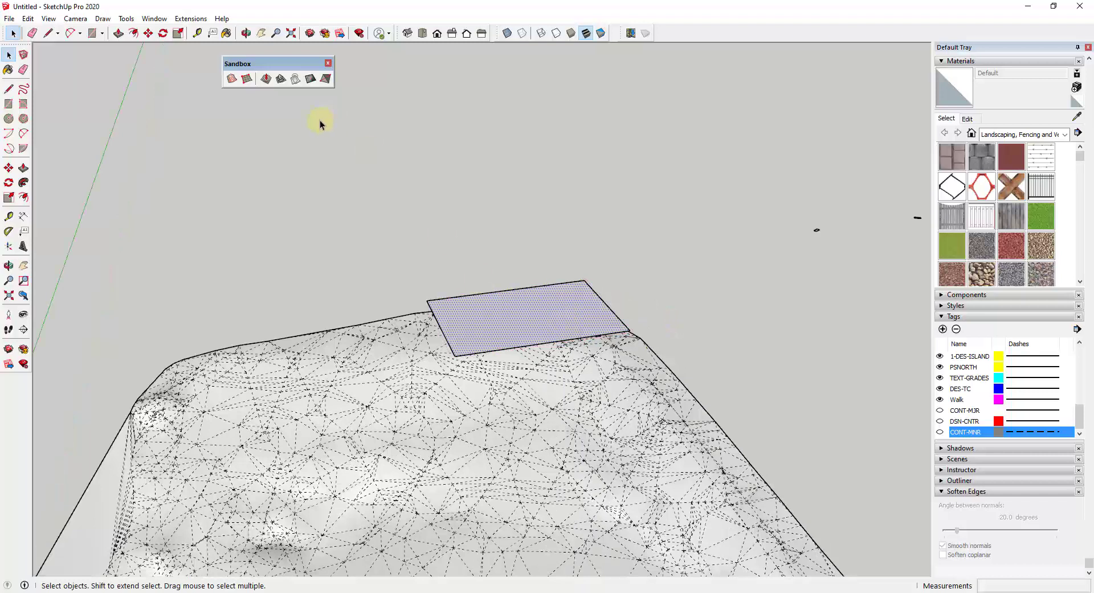
click(265, 78)
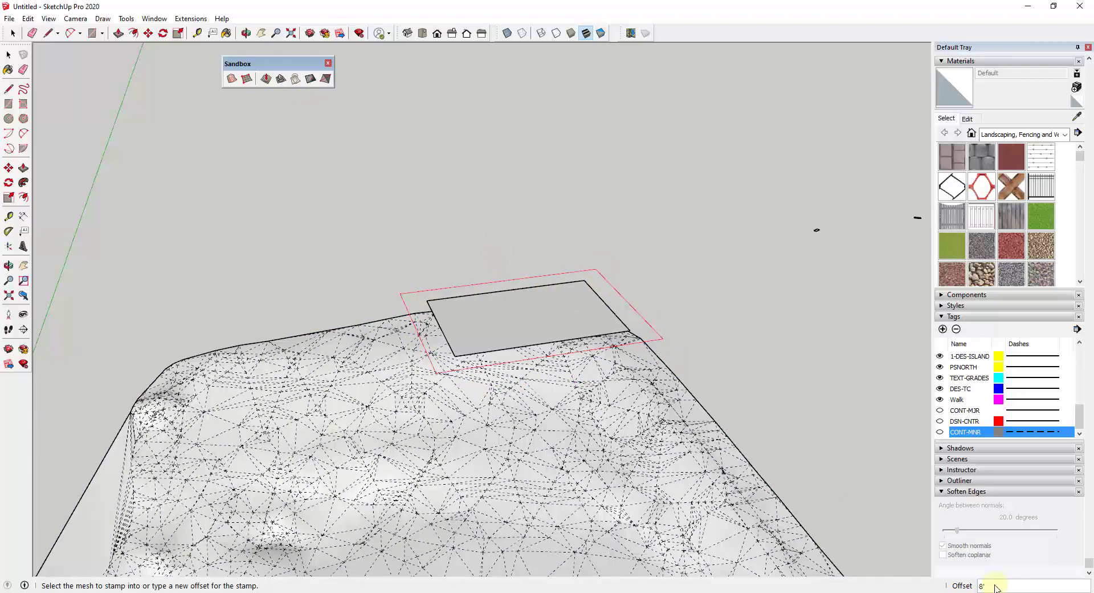
scroll(664, 299, down, 3)
scroll(745, 446, up, 2)
middle_drag(745, 446, 620, 341)
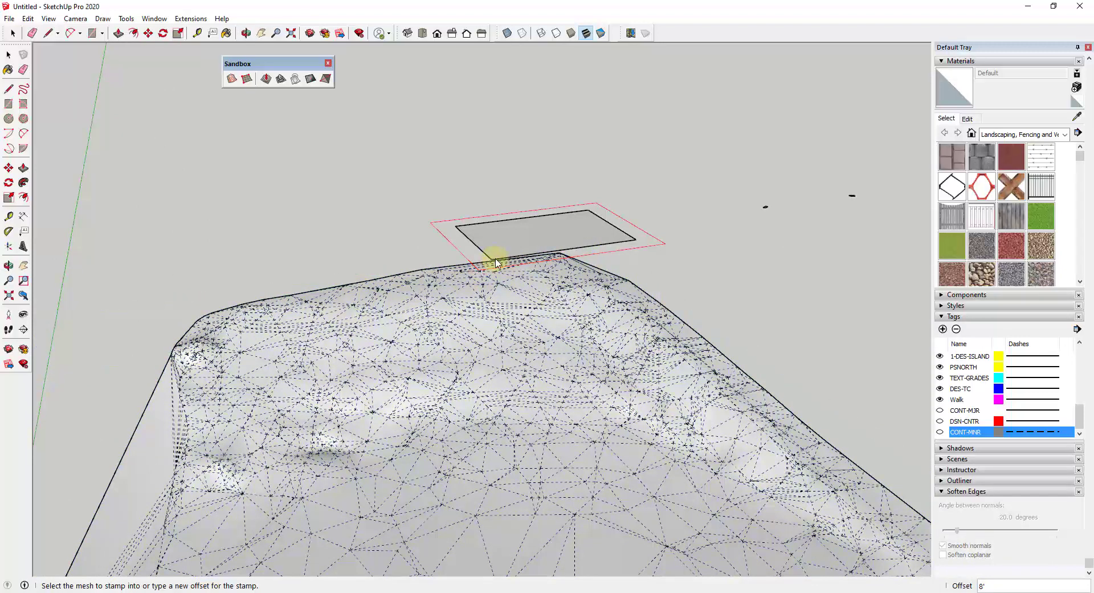
click(566, 401)
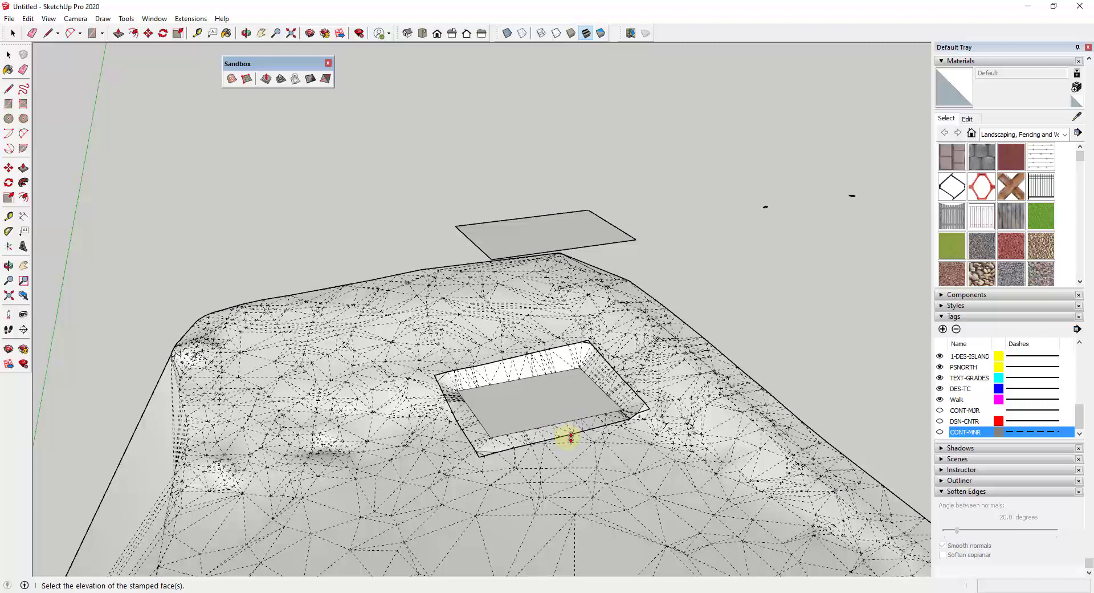
click(571, 435)
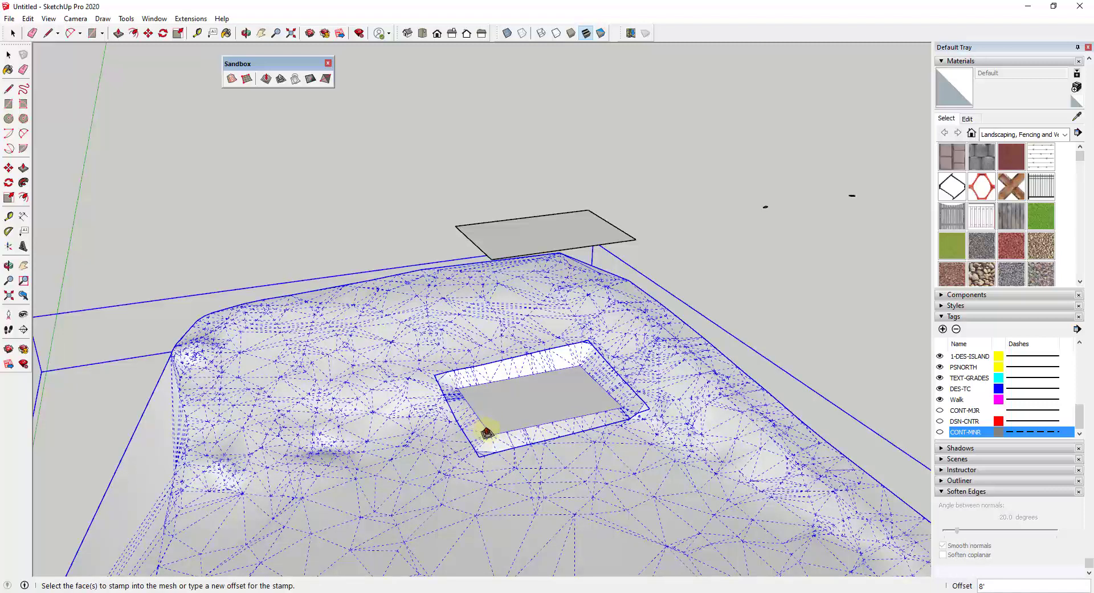
- Examine the stamped pad and the sloped transition between its edges and the surrounding terrain
middle_drag(518, 430, 473, 296)
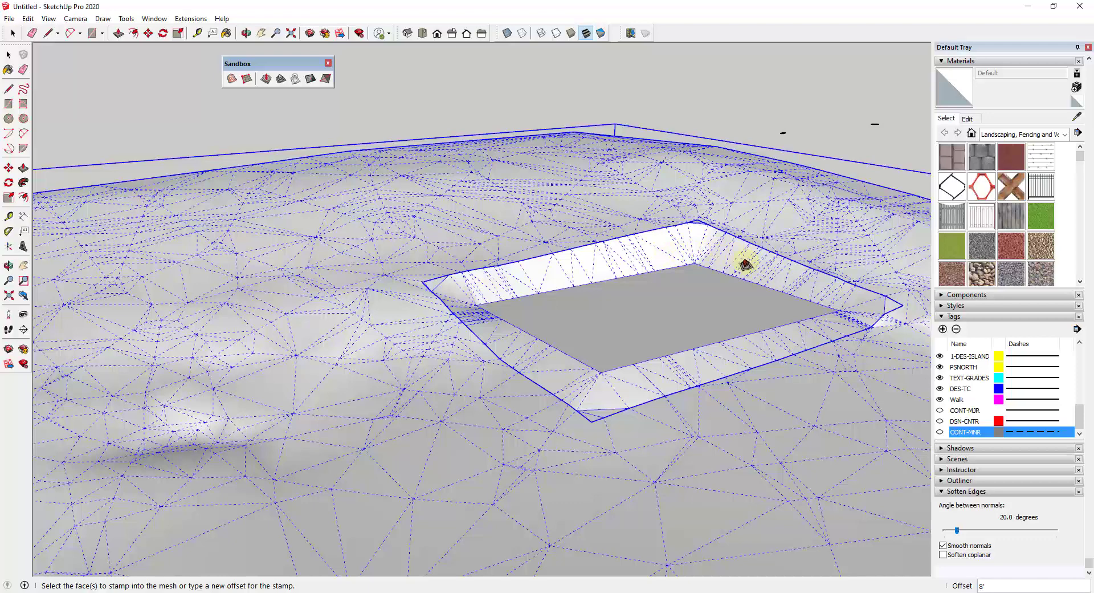
scroll(621, 283, down, 2)
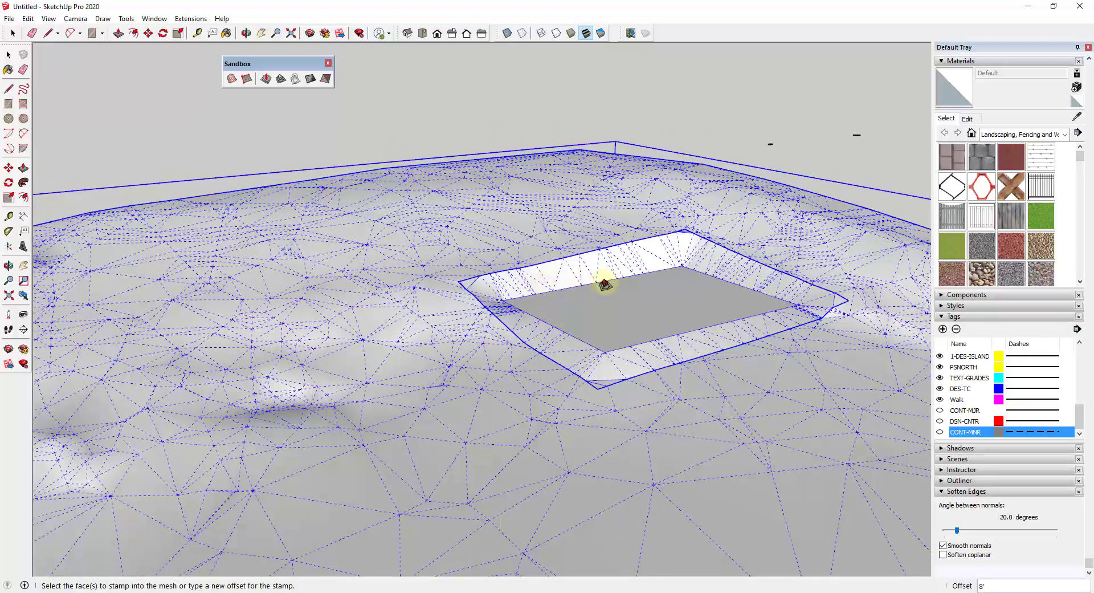
scroll(387, 444, down, 1)
scroll(826, 292, up, 2)
scroll(679, 305, up, 2)
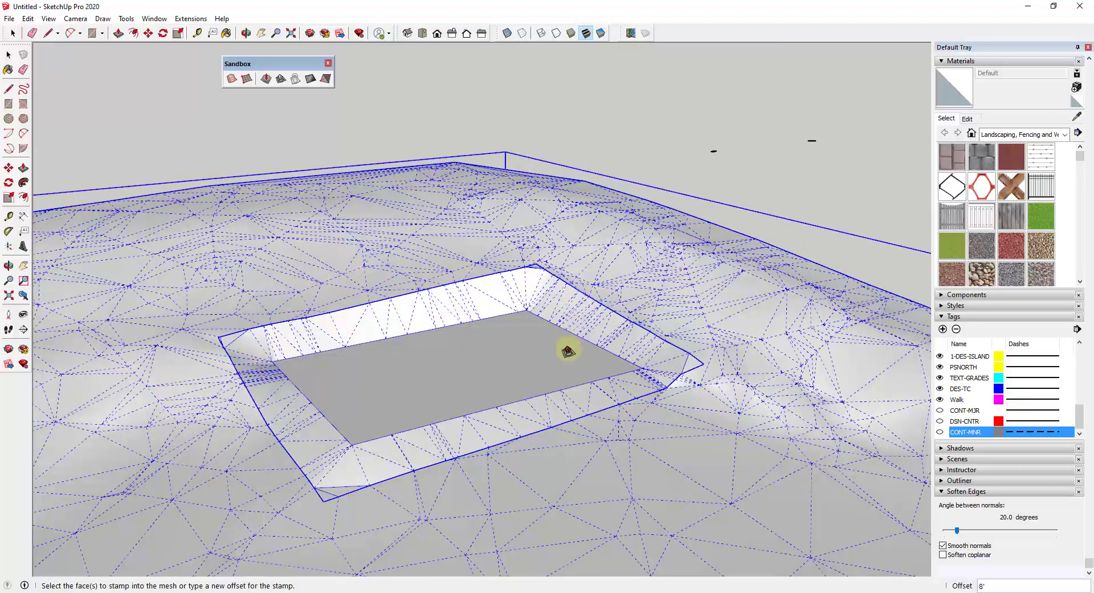
scroll(563, 349, down, 1)
middle_drag(564, 363, 629, 317)
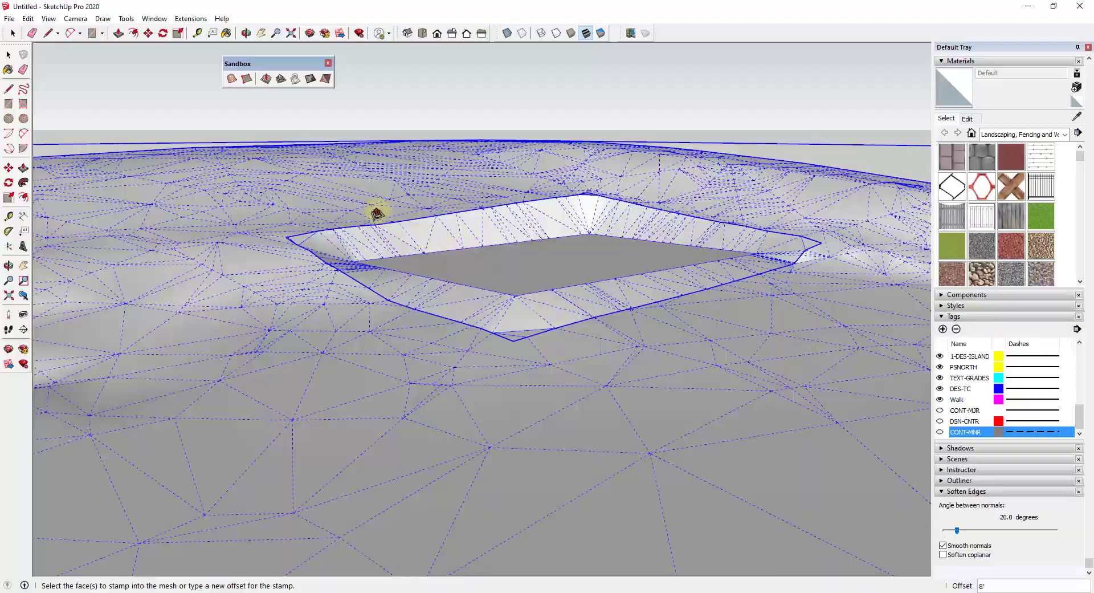
- Draw a 40' line on the flat face of the stamped pad and a second line at a right angle to it
middle_drag(459, 231, 626, 391)
key(space)
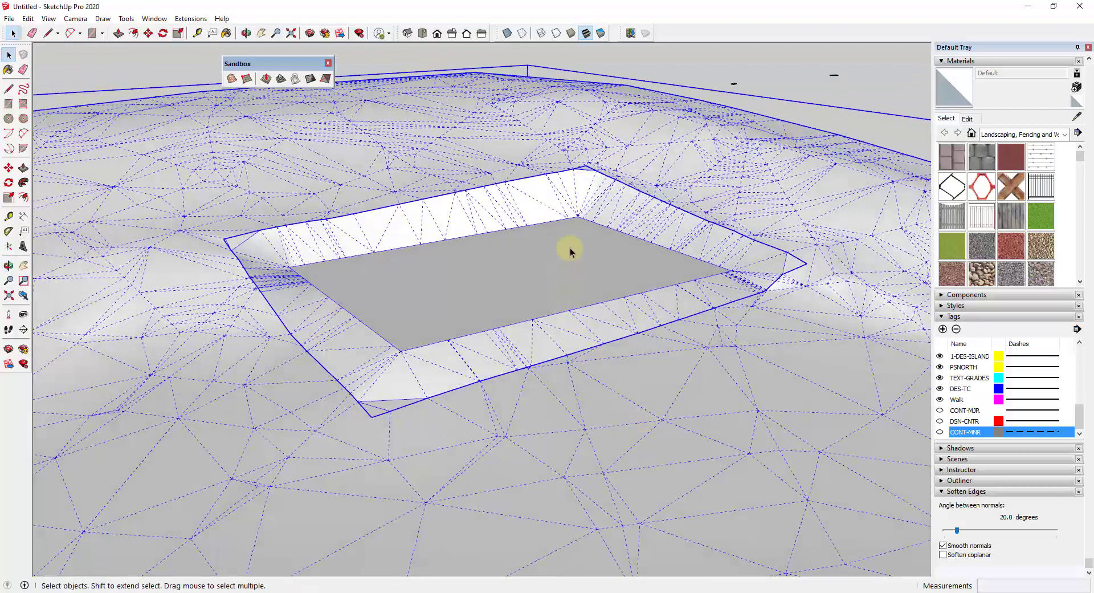
scroll(569, 239, up, 2)
scroll(569, 240, up, 2)
key(l)
click(577, 225)
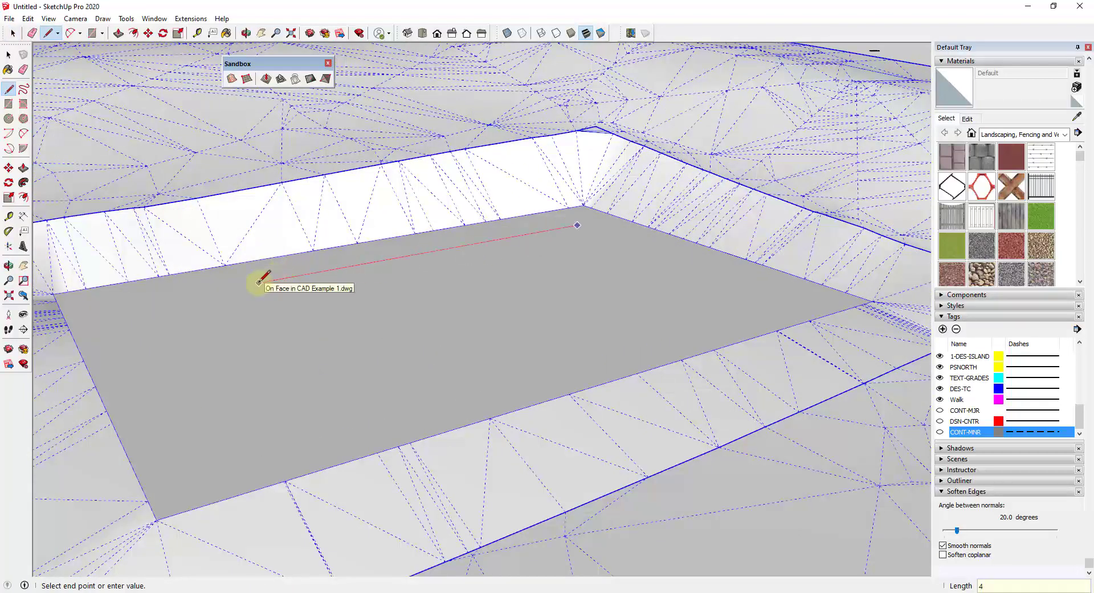
text(40)
key(Return)
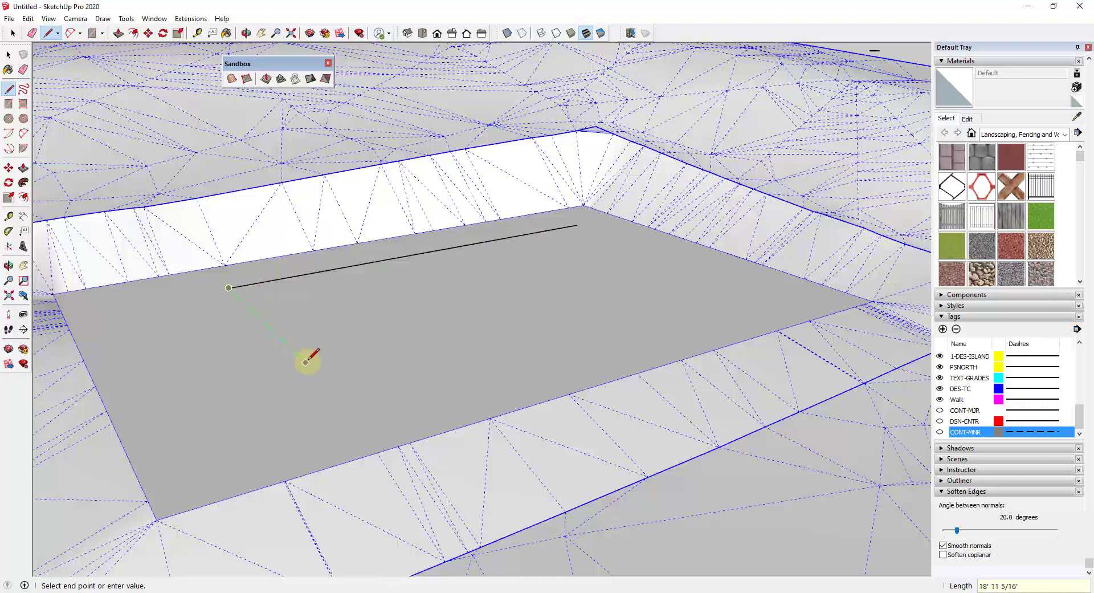
key(Return)
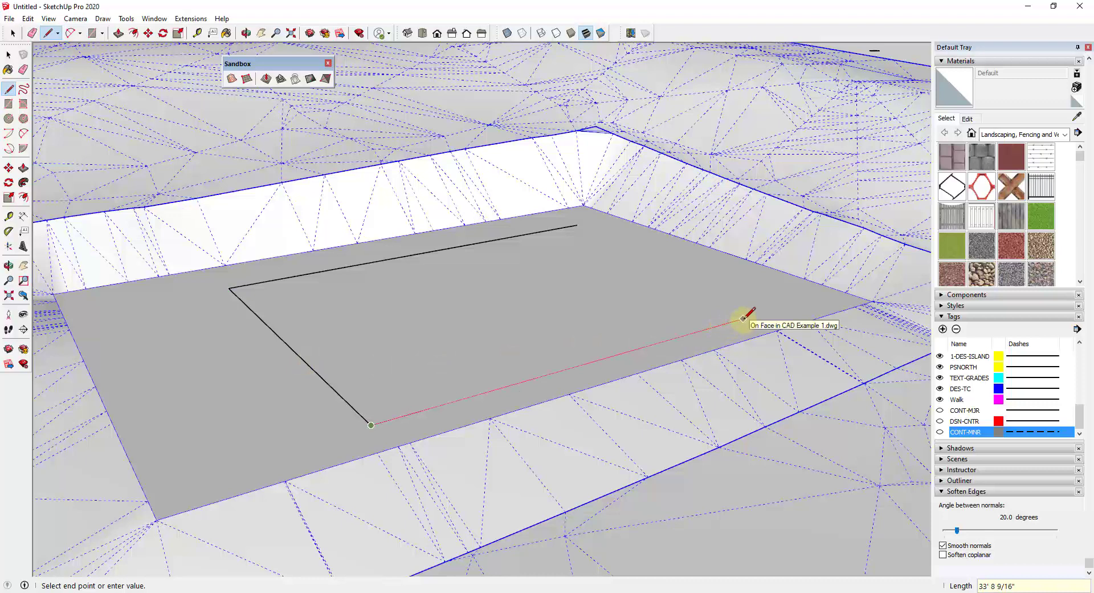
- Erase the two lines drawn on the flat face of the pad
key(e)
mouse_move(344, 289)
mouse_down()
mouse_move(271, 281)
mouse_move(245, 305)
mouse_up()
key(space)
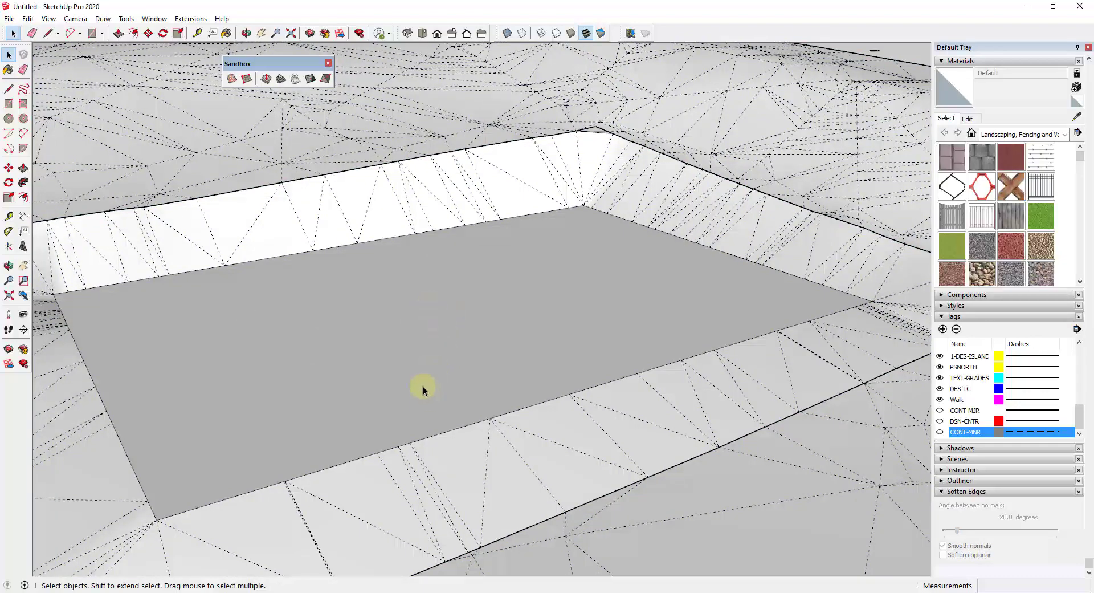
- Turn on the visibility of the CONT-MNR and CONT-MJR contour tags
scroll(423, 389, down, 2)
scroll(407, 382, down, 10)
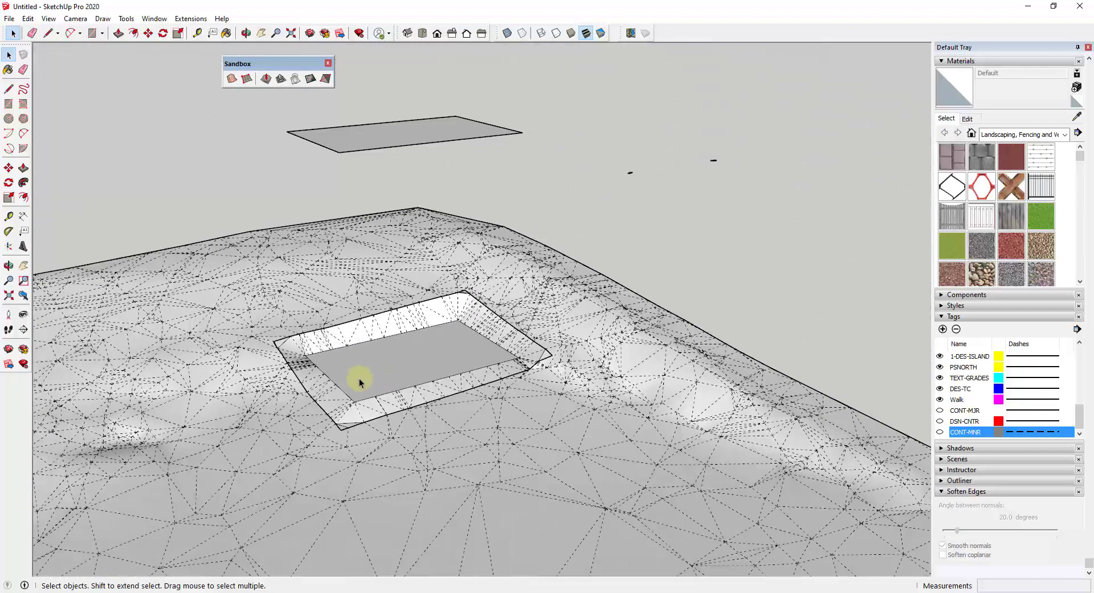
scroll(321, 388, down, 2)
scroll(592, 300, up, 3)
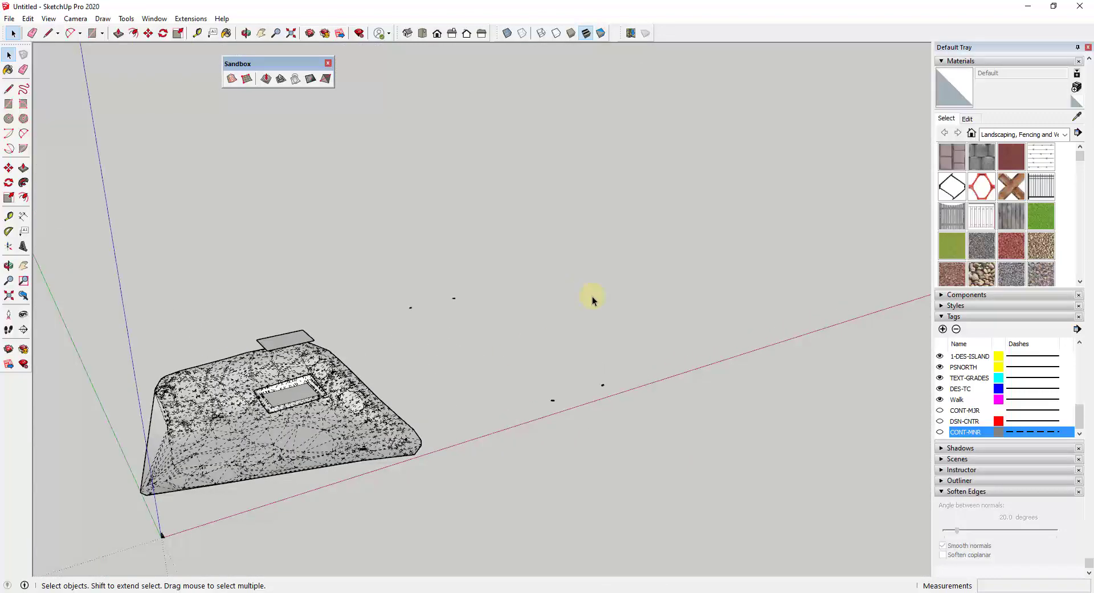
click(940, 432)
click(940, 411)
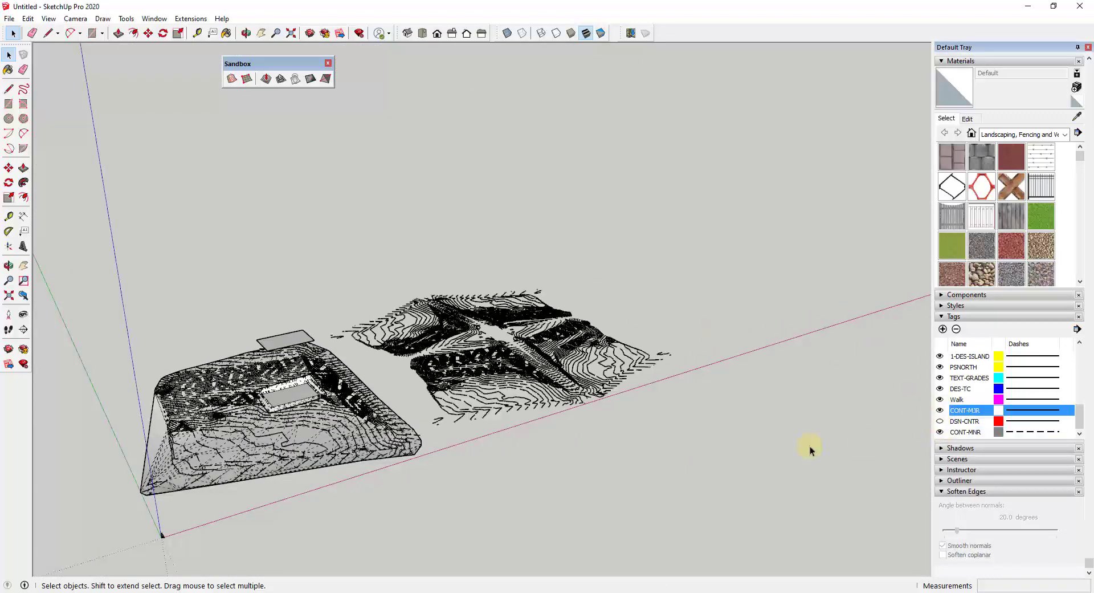
- Examine the contour lines over the stamped terrain and the separate contour set beside it
scroll(255, 391, up, 3)
scroll(387, 337, up, 3)
middle_drag(386, 337, 293, 378)
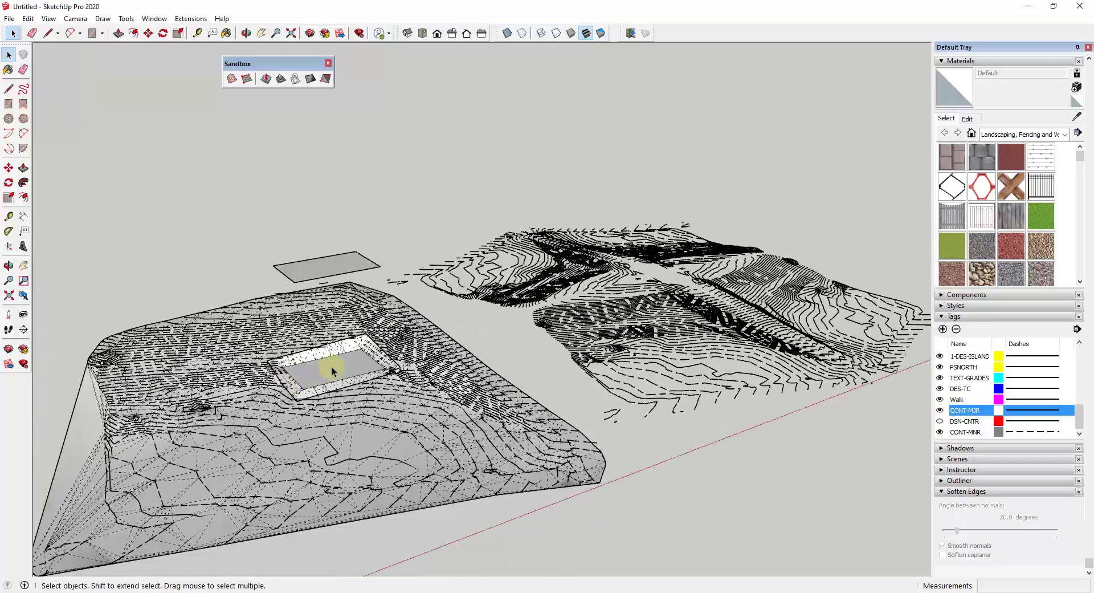
scroll(757, 284, up, 3)
scroll(662, 274, up, 2)
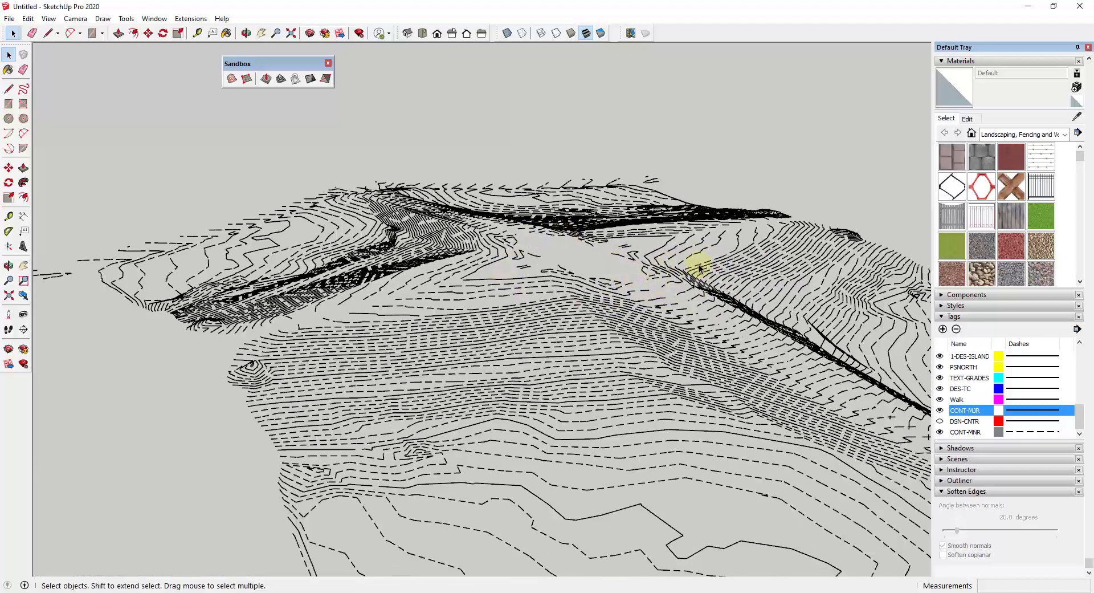
middle_drag(693, 269, 540, 350)
middle_drag(593, 378, 446, 378)
scroll(440, 347, down, 5)
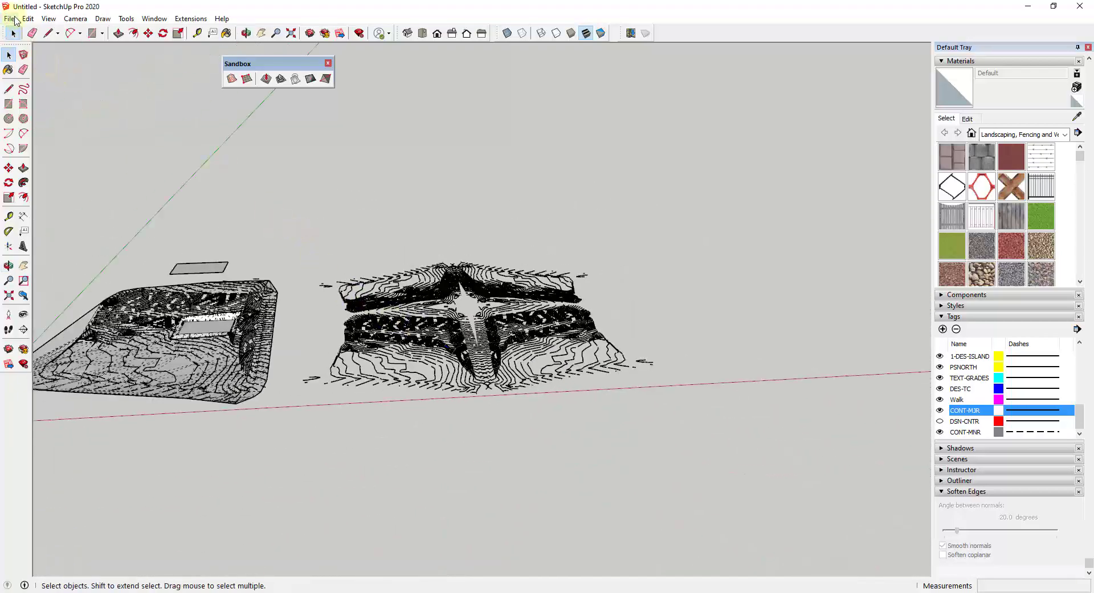
- Select the whole contour set beside the first terrain and generate a terrain surface from it with From Contours
drag(297, 212, 694, 449)
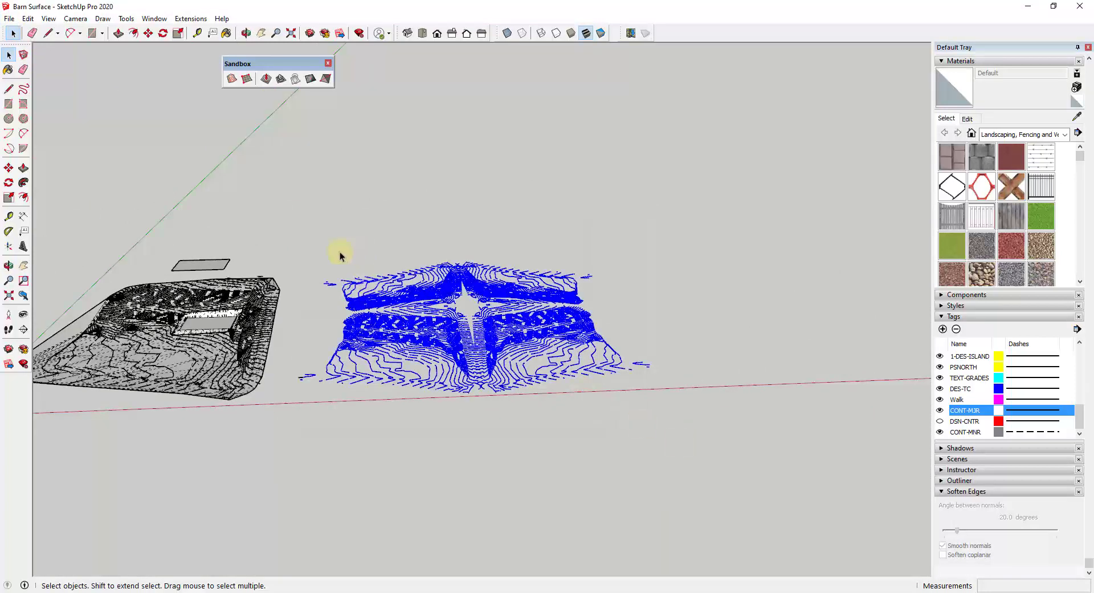
drag(289, 237, 704, 440)
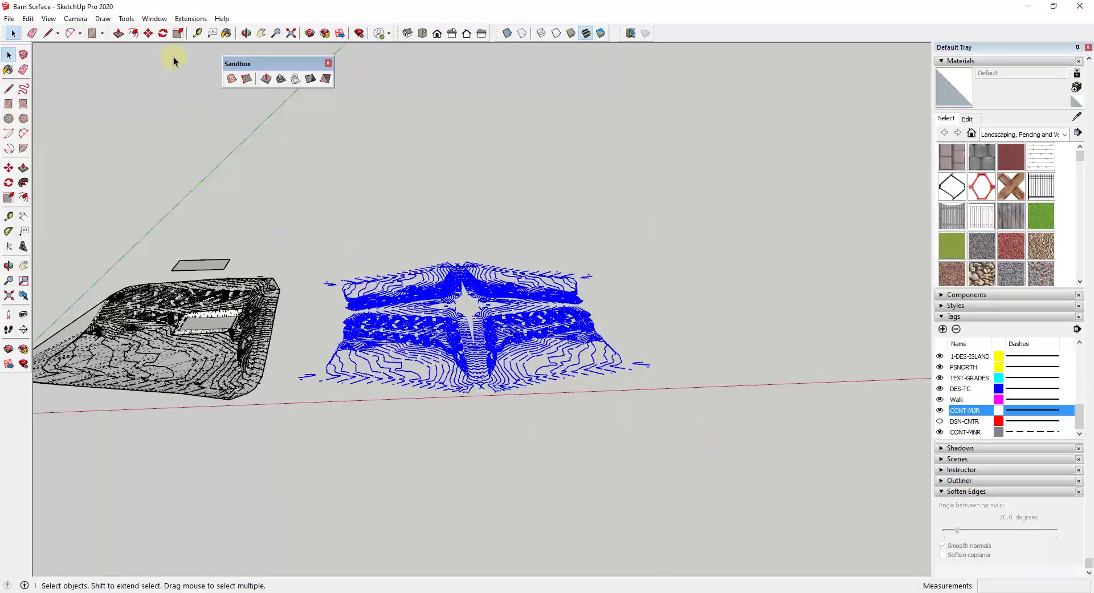
click(232, 78)
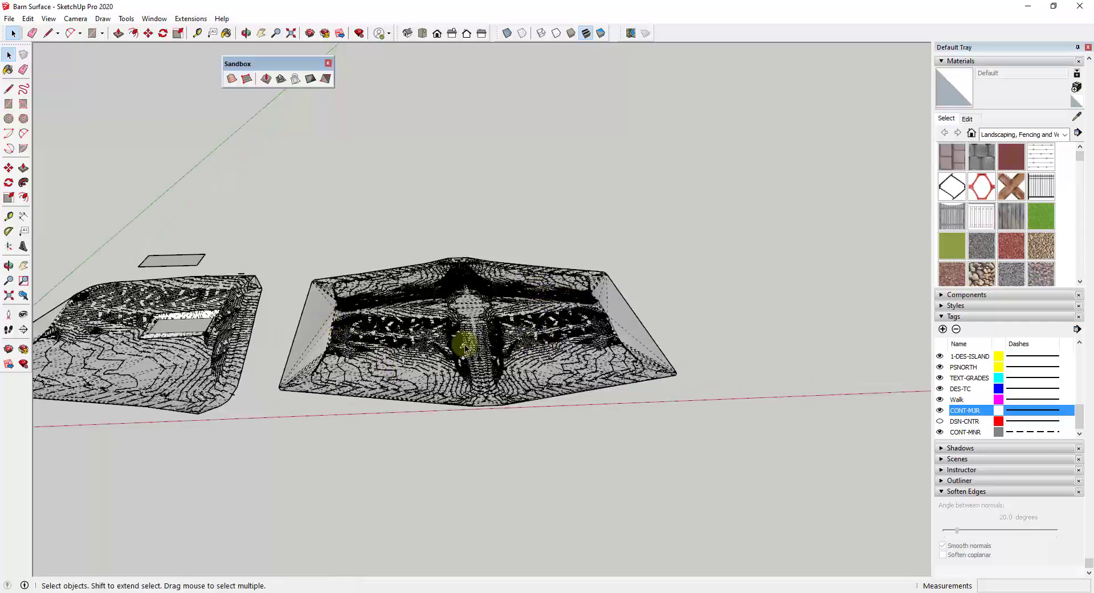
- Hide the CONT-MJR and CONT-MNR tags so only the terrain surfaces are displayed
click(940, 410)
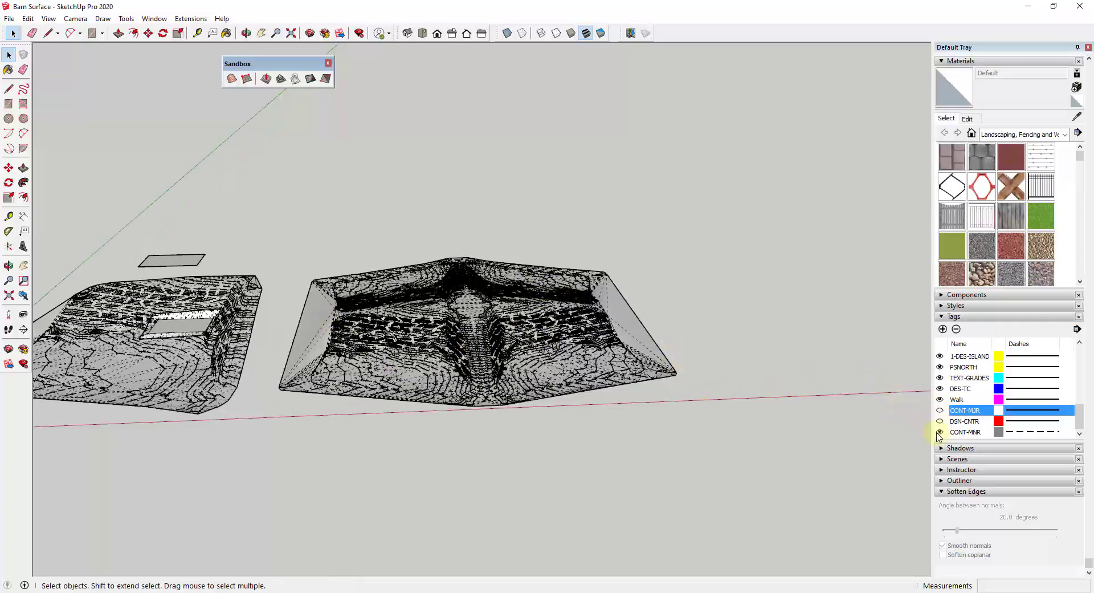
click(940, 432)
scroll(403, 305, up, 5)
middle_drag(506, 317, 527, 244)
scroll(635, 313, down, 6)
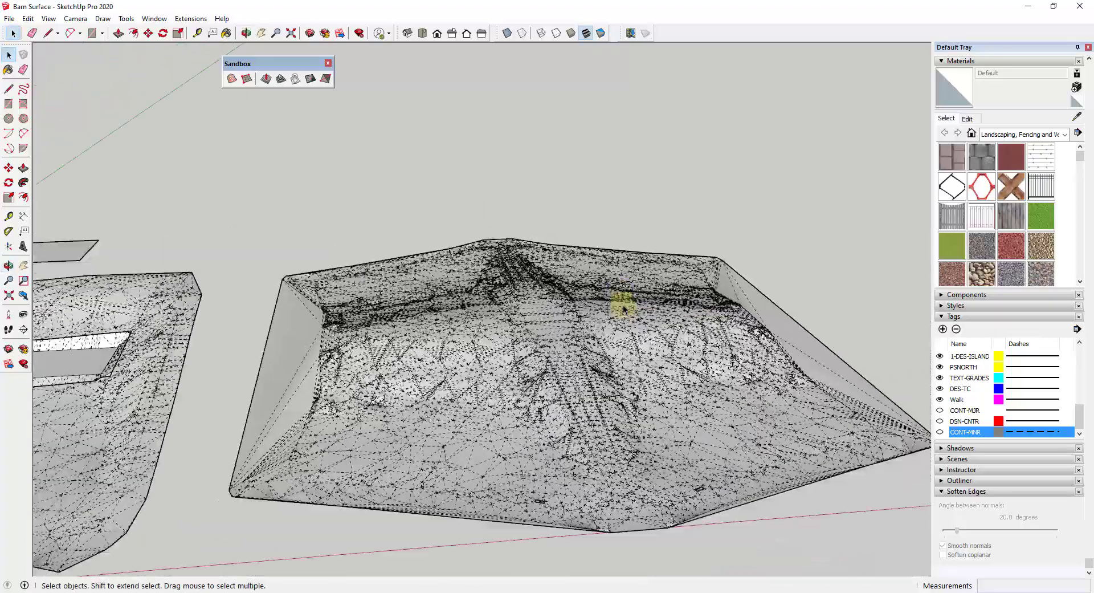
scroll(624, 308, up, 5)
- Turn off the display of hidden geometry for a smooth view of the new terrain
click(27, 18)
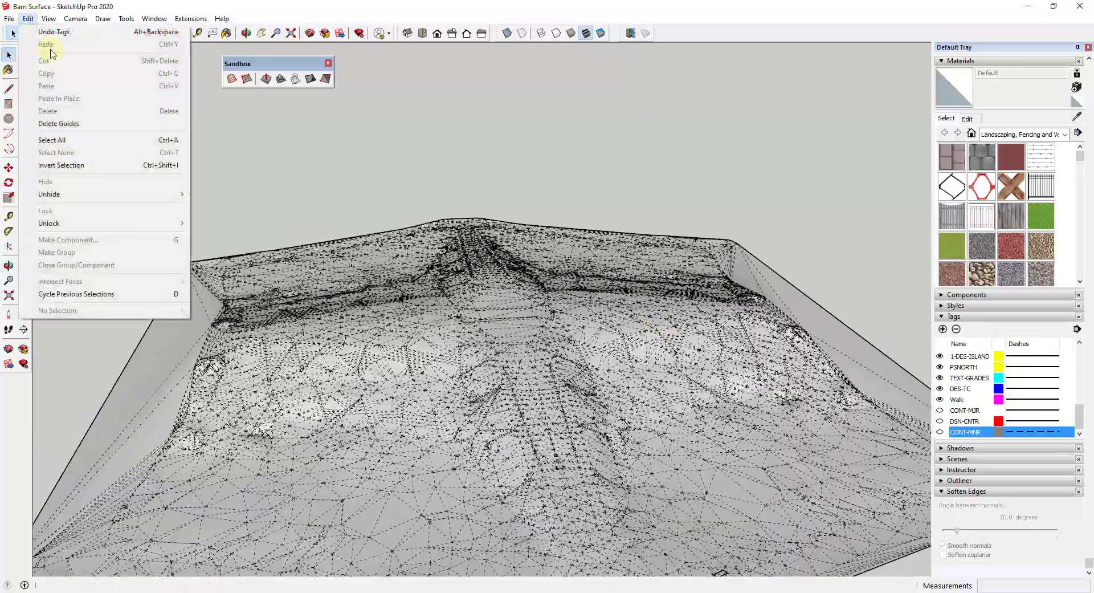
mouse_move(48, 18)
click(68, 58)
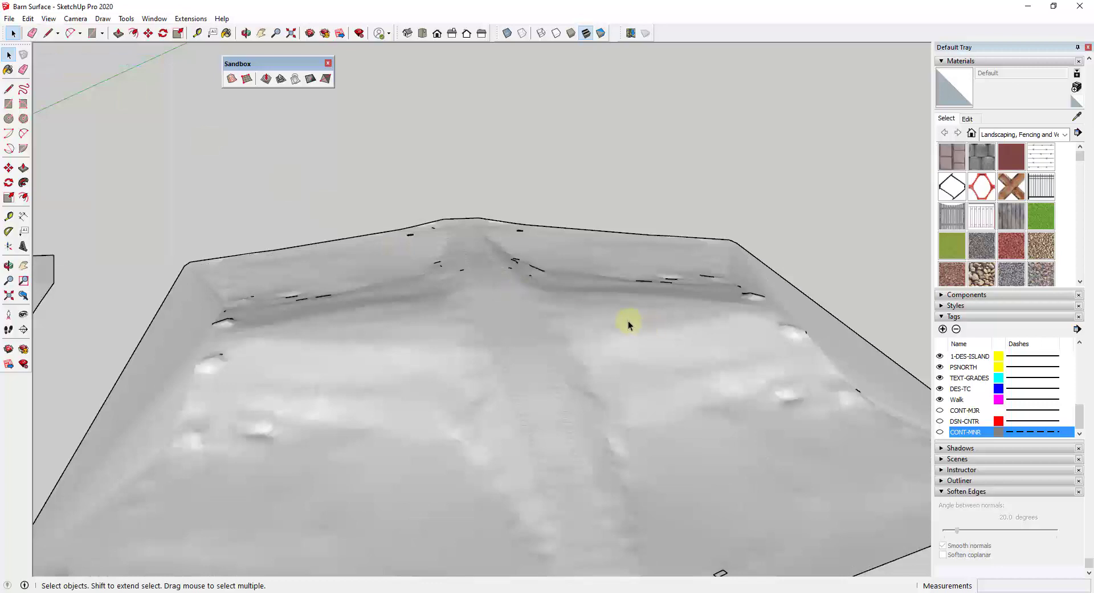
middle_drag(629, 325, 593, 324)
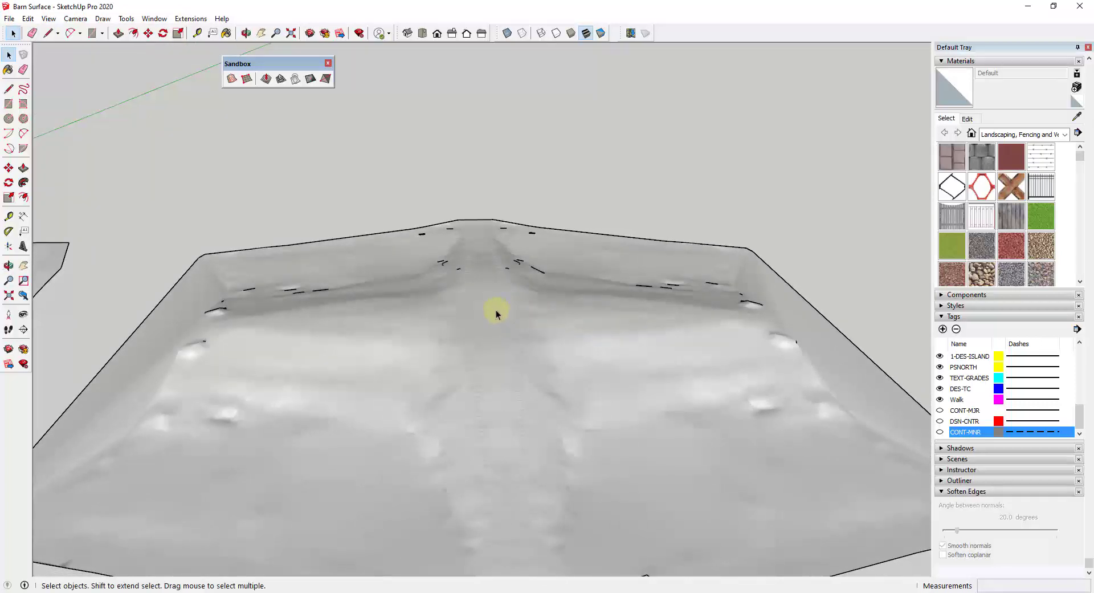
- Draw a vertical line about 66' tall upward from the central ridge of the new terrain
key(l)
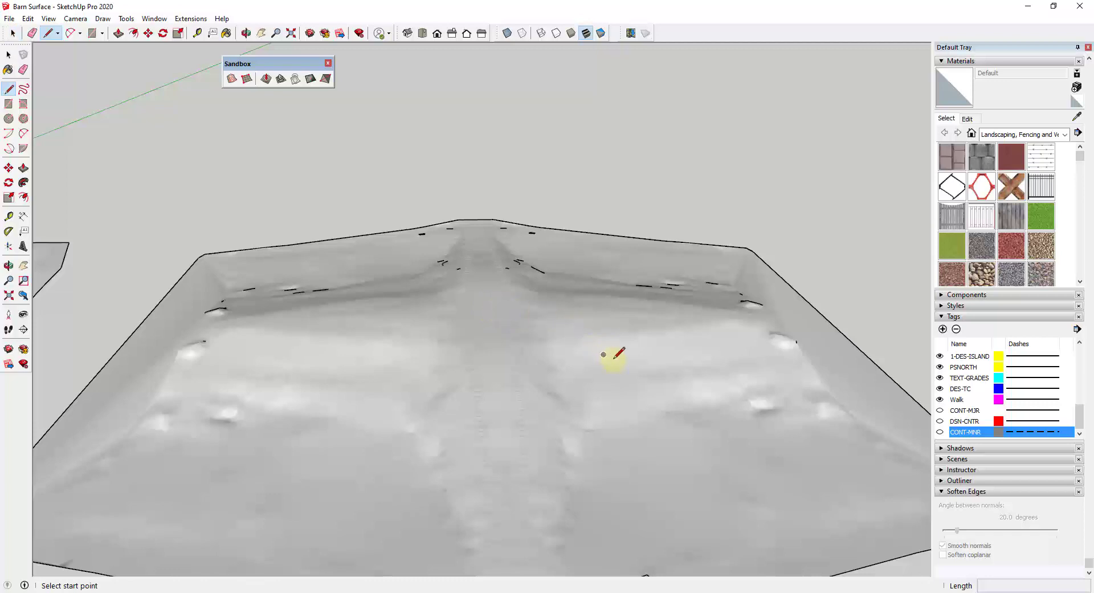
click(488, 311)
scroll(490, 310, down, 5)
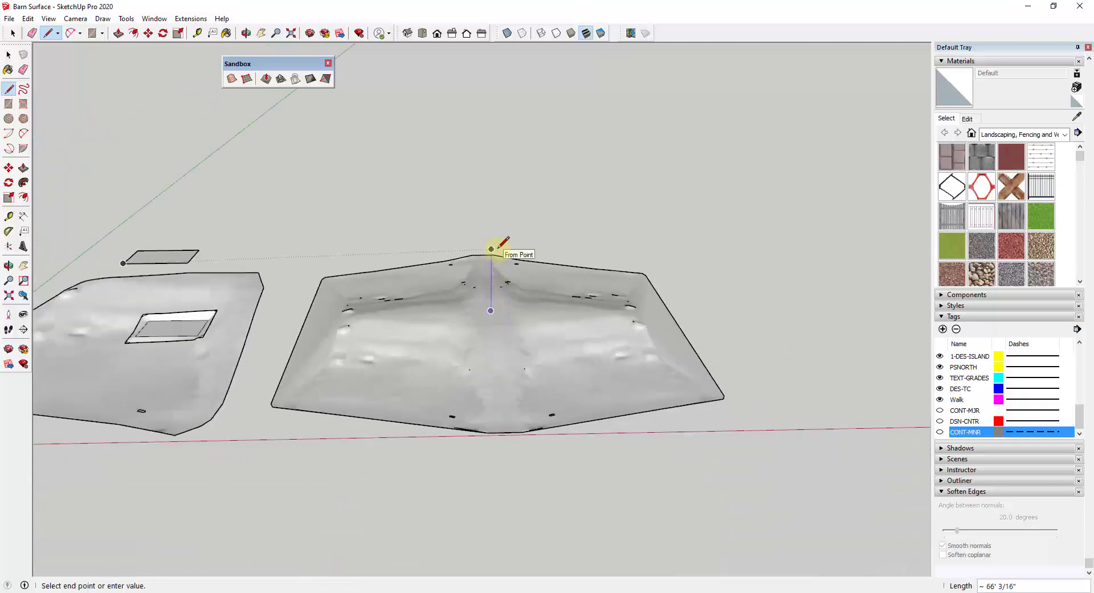
click(491, 249)
scroll(496, 248, up, 5)
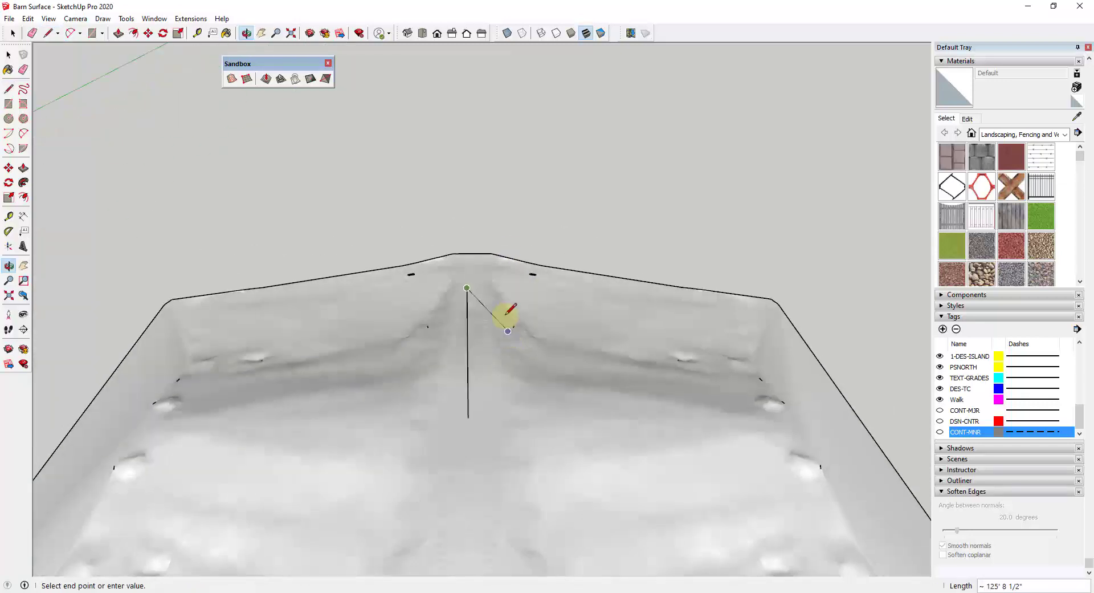
- Draw a horizontal 60' line from the top of the vertical line and a 90' line at a right angle from its end
key(space)
key(l)
click(467, 288)
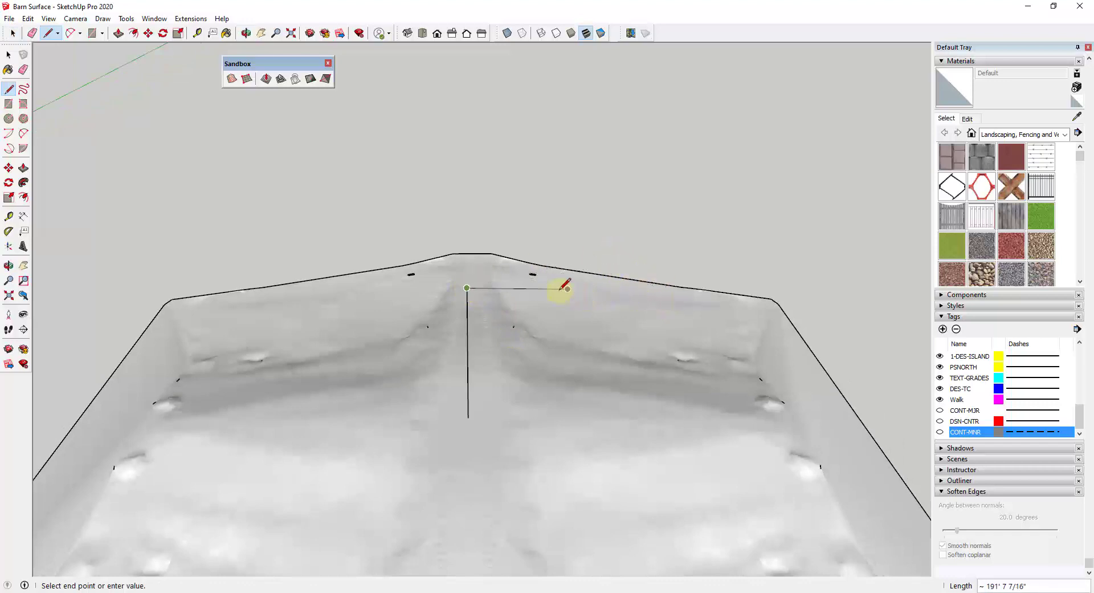
key(shift)
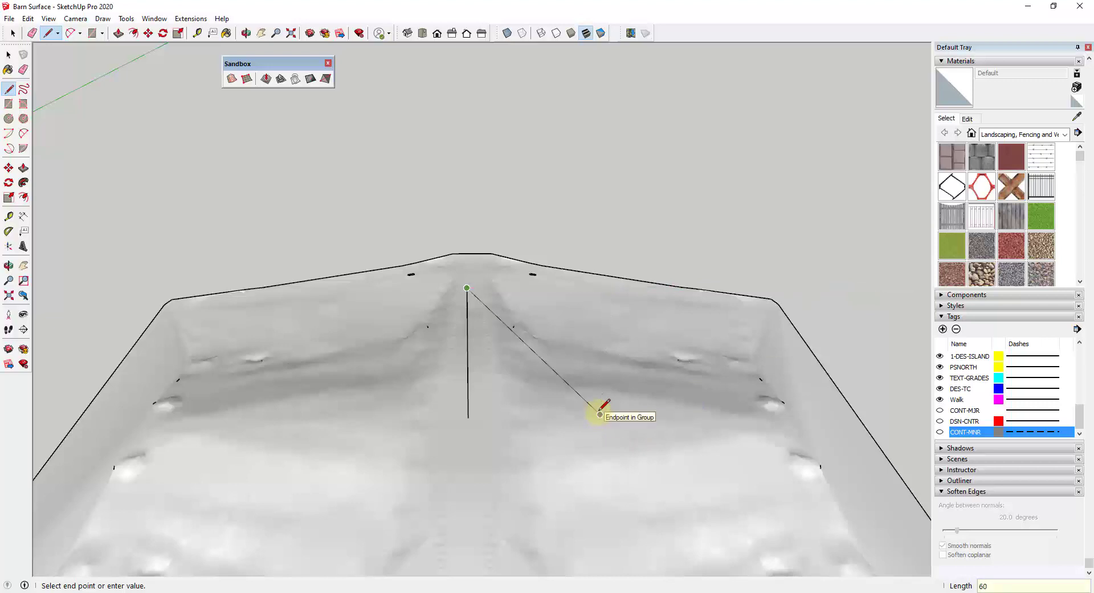
key(Return)
middle_drag(897, 285, 659, 570)
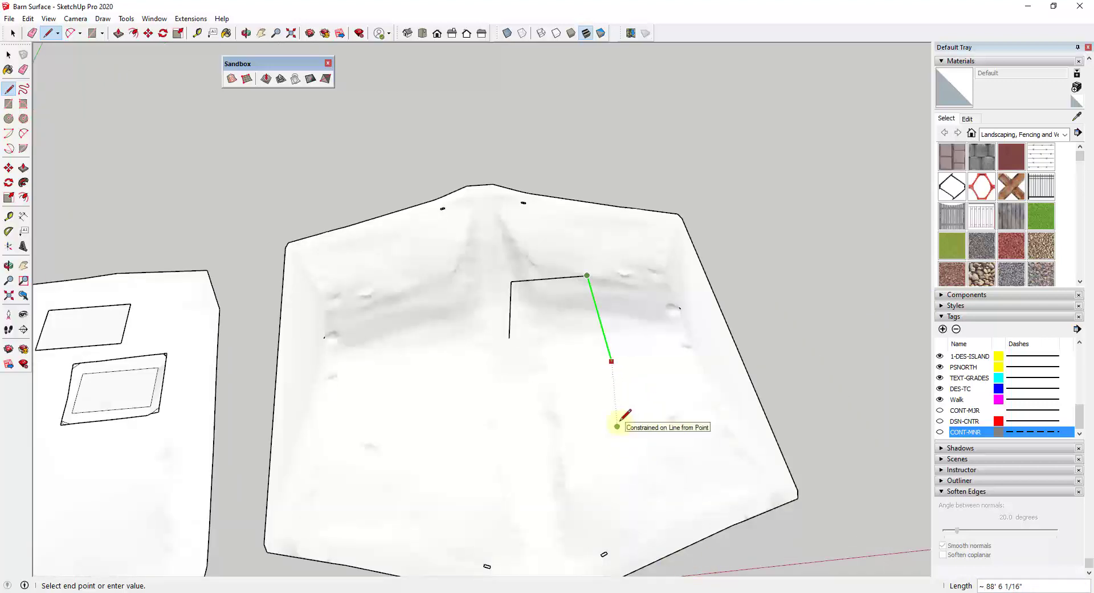
- Create a 60' by 90' rectangle between the far corners of the two horizontal lines
key(r)
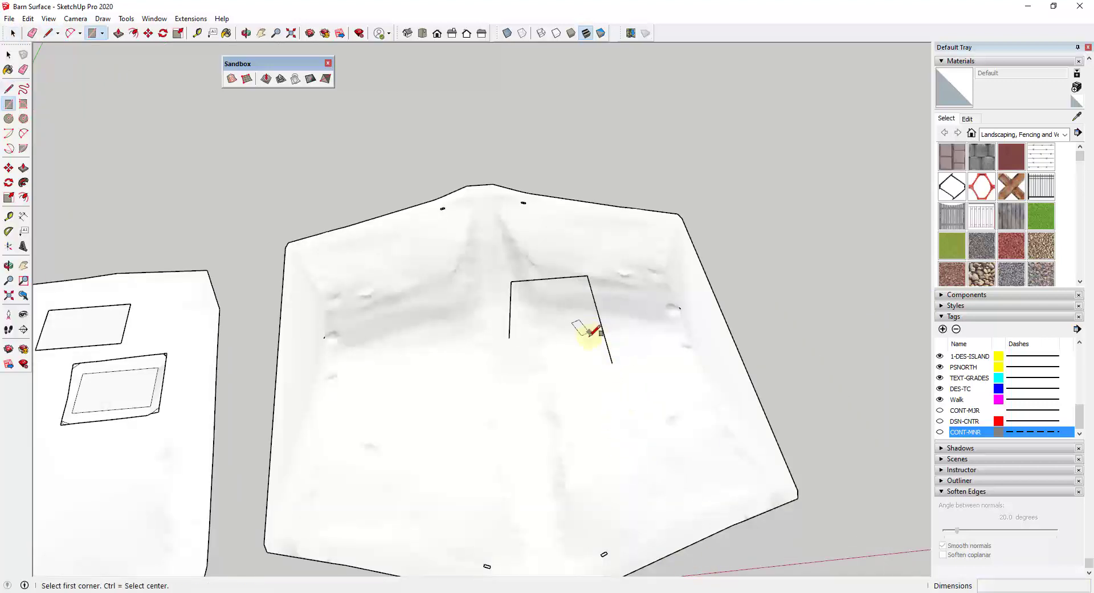
click(612, 360)
click(511, 280)
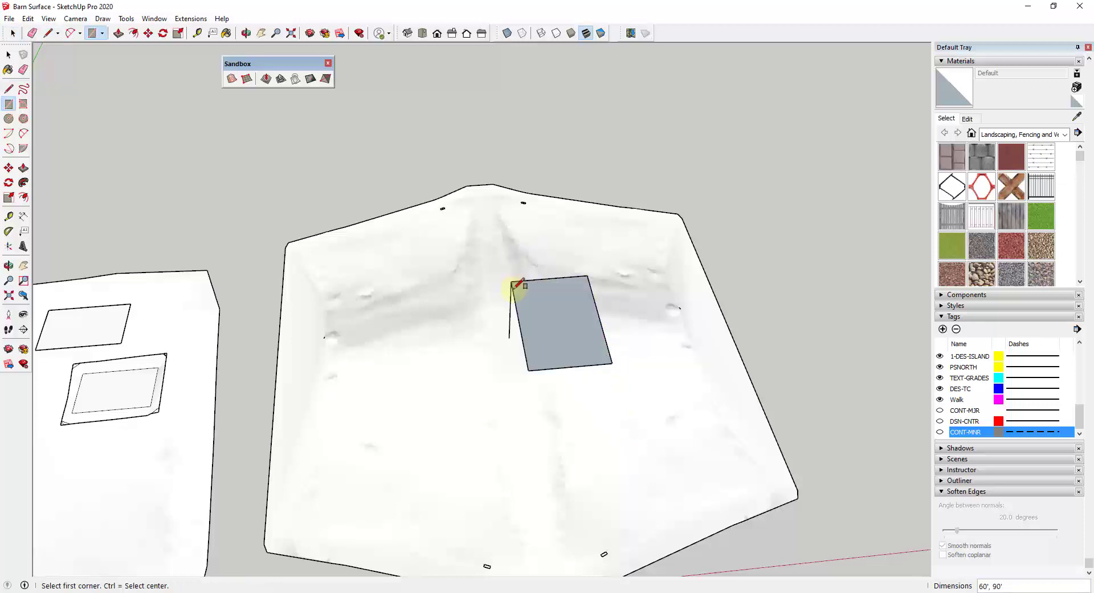
mouse_move(513, 285)
middle_down()
mouse_move(526, 327)
mouse_move(507, 276)
middle_up()
- Erase the vertical construction line below the floating rectangle
key(e)
scroll(508, 285, up, 3)
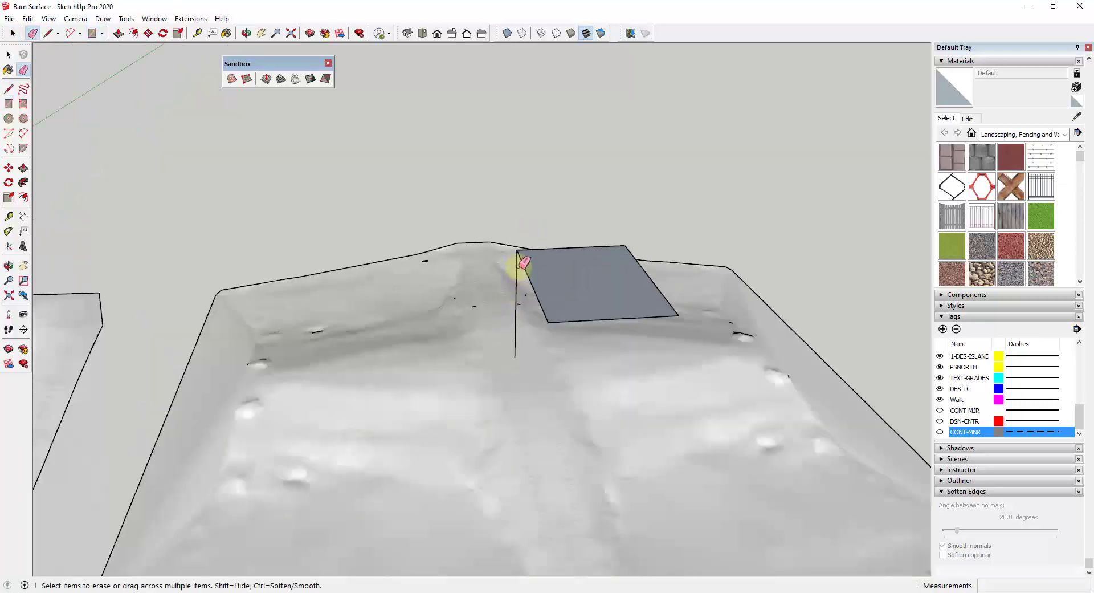
scroll(518, 263, up, 2)
scroll(520, 261, down, 3)
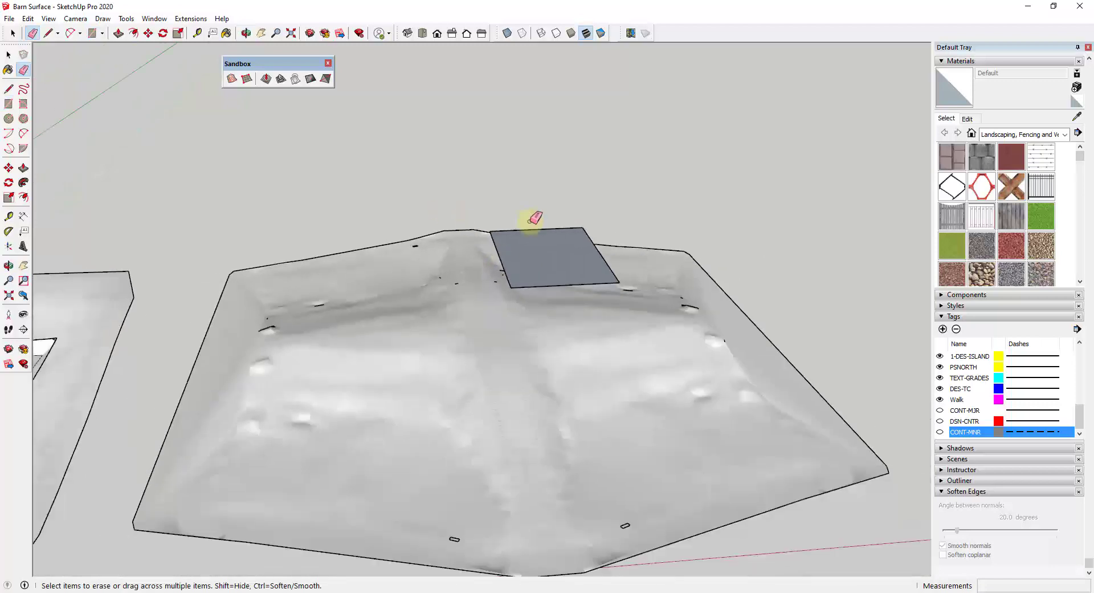
scroll(638, 325, up, 3)
mouse_move(638, 325)
middle_down()
mouse_move(621, 263)
mouse_move(601, 309)
middle_up()
scroll(601, 309, down, 3)
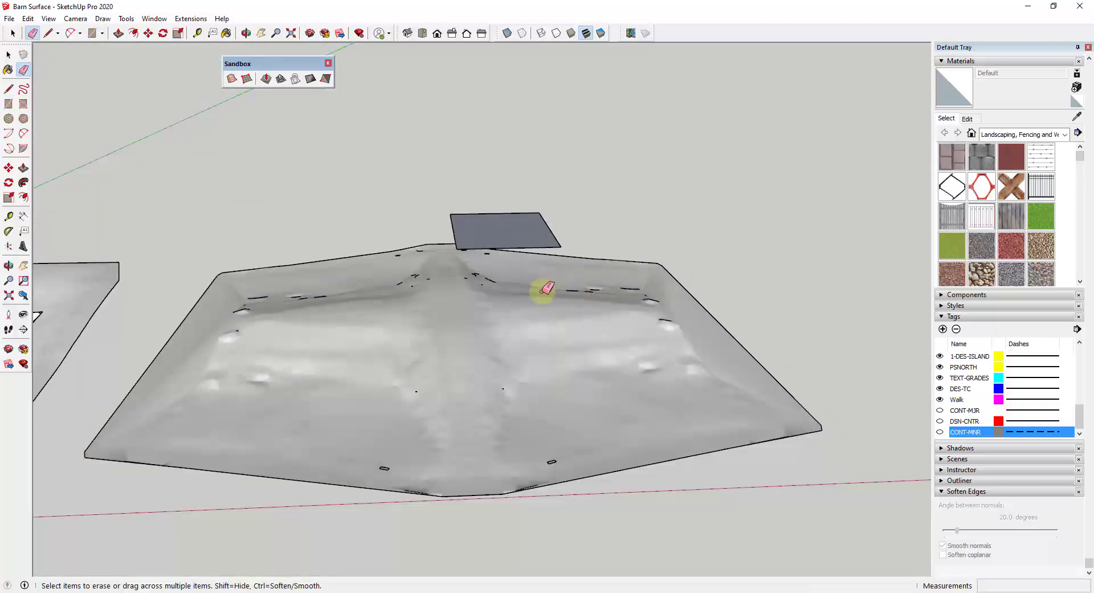
- Stamp the floating 60' by 90' rectangle into the new terrain with an 8' offset, raising the pad's front edge above the slope
key(space)
click(543, 354)
click(540, 370)
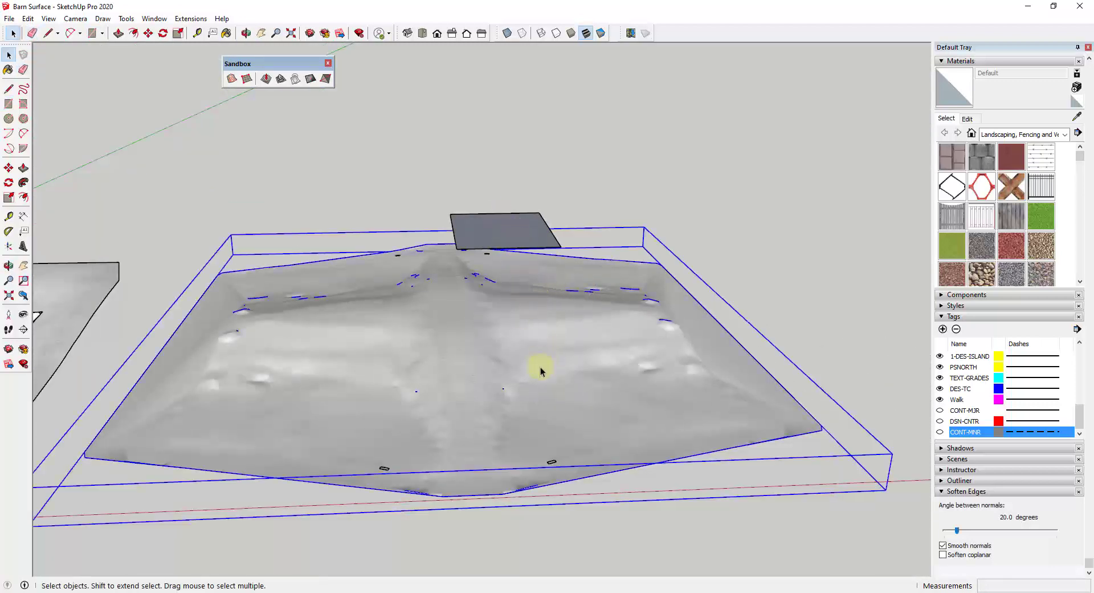
click(493, 247)
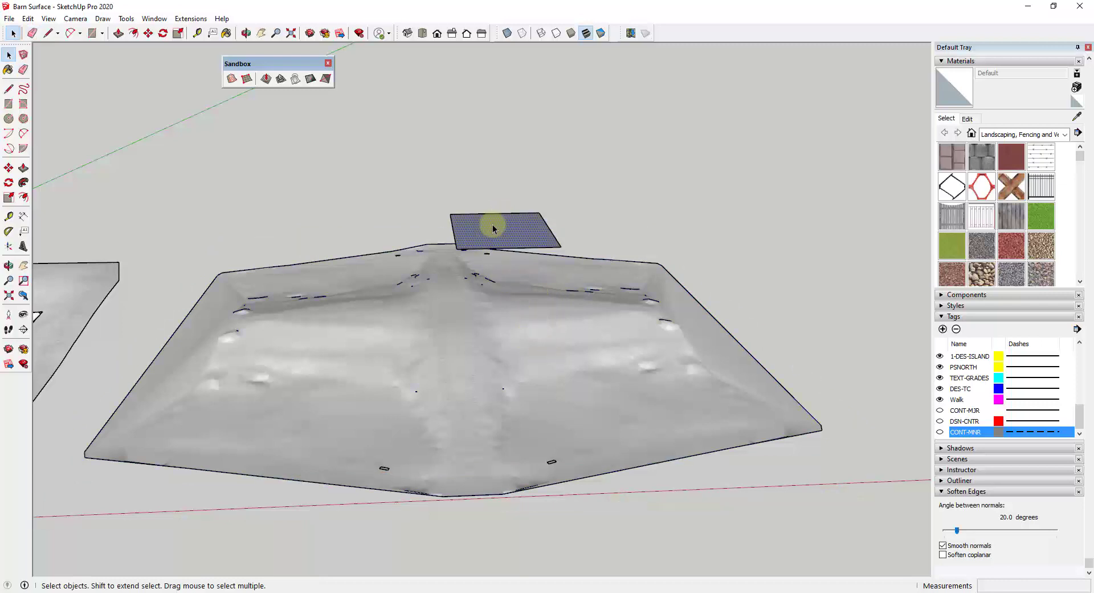
click(281, 80)
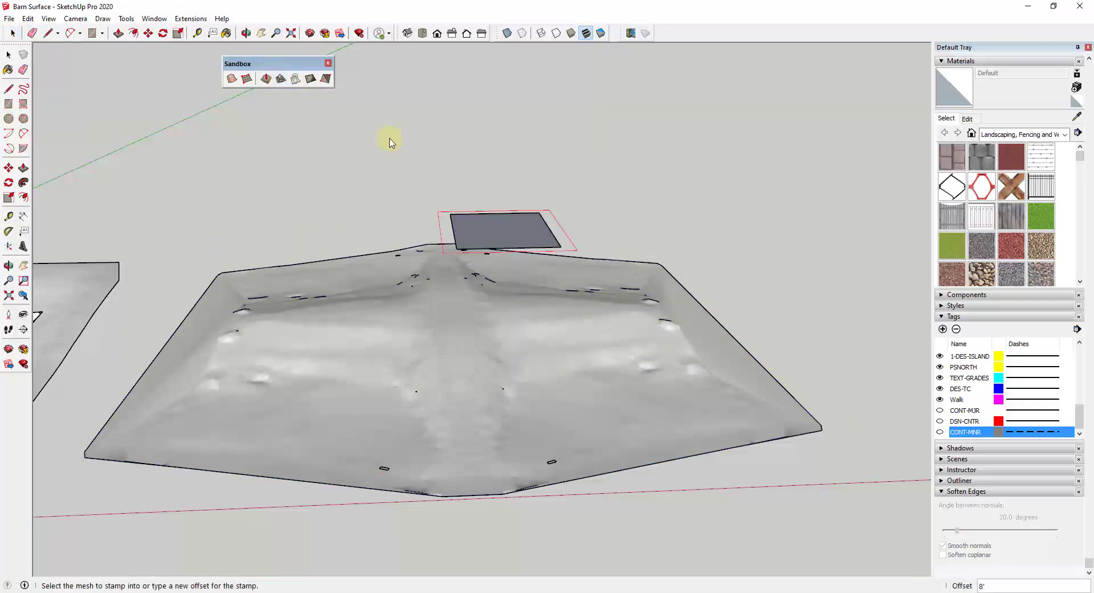
click(520, 334)
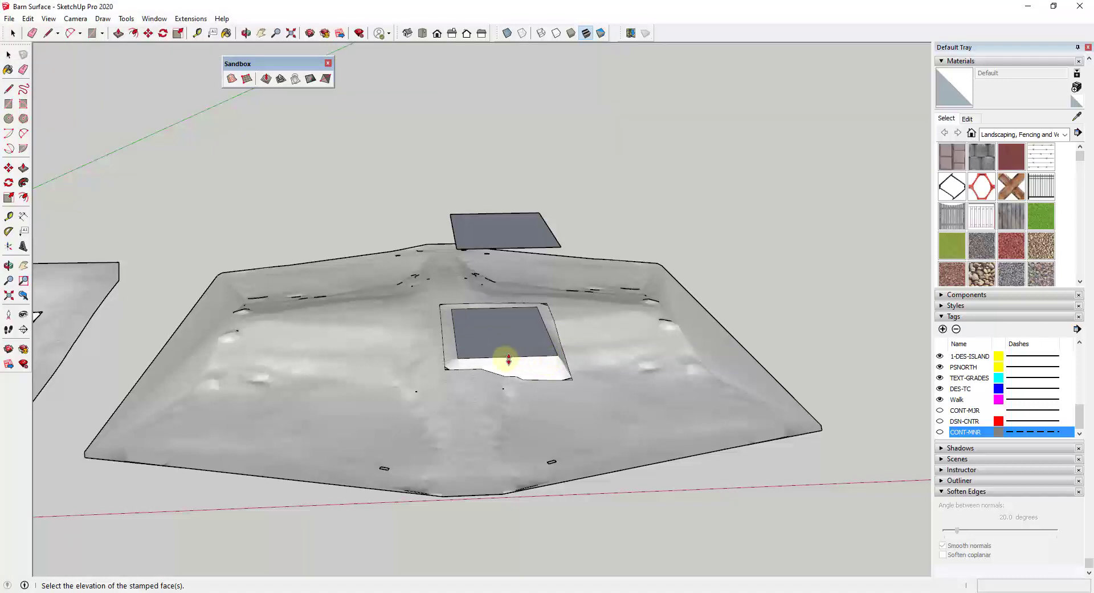
click(429, 361)
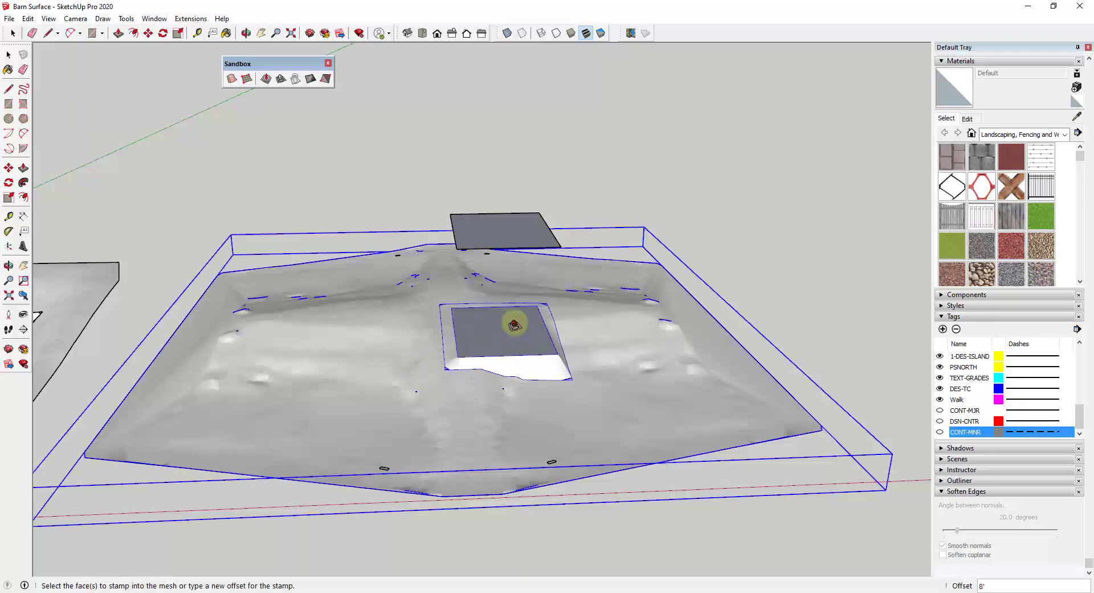
- Display the hidden geometry of the terrain around the stamped 60' by 90' pad
scroll(486, 359, up, 3)
middle_drag(486, 359, 490, 467)
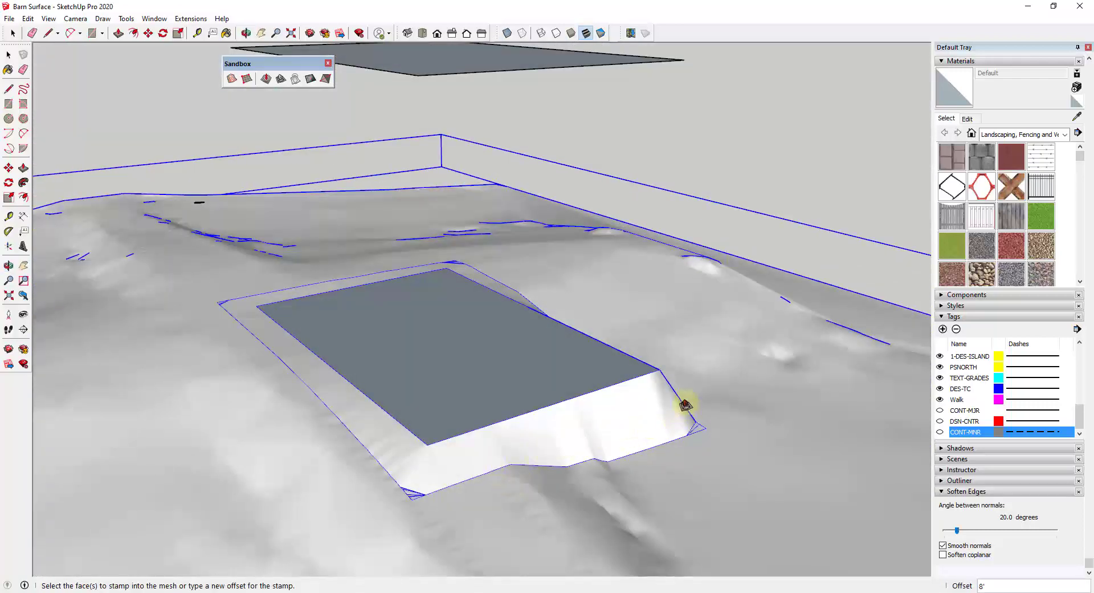
middle_drag(625, 384, 363, 354)
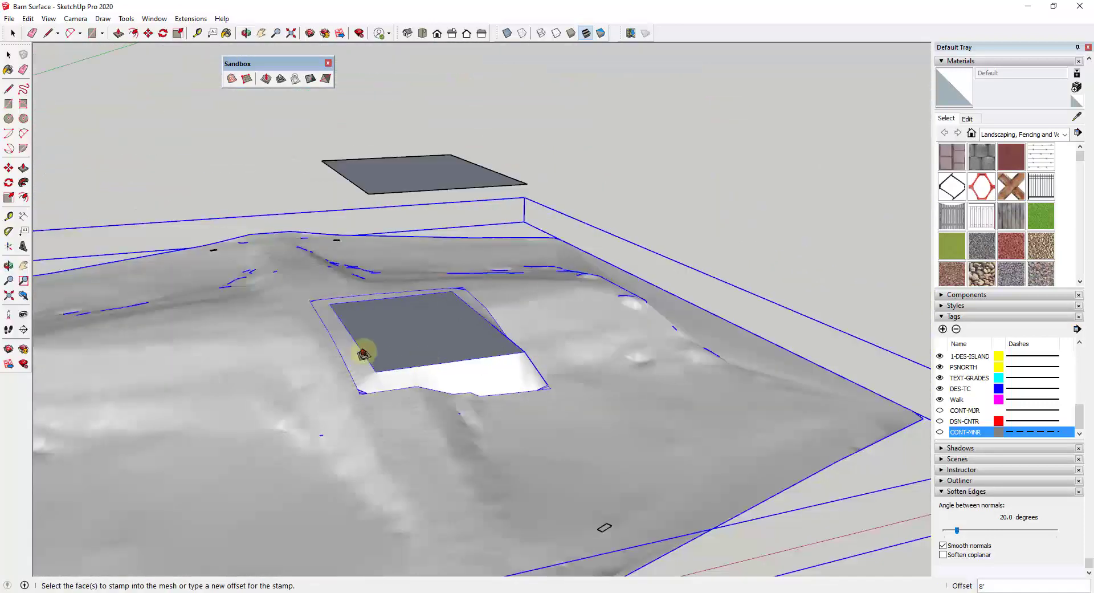
scroll(399, 356, up, 3)
key(space)
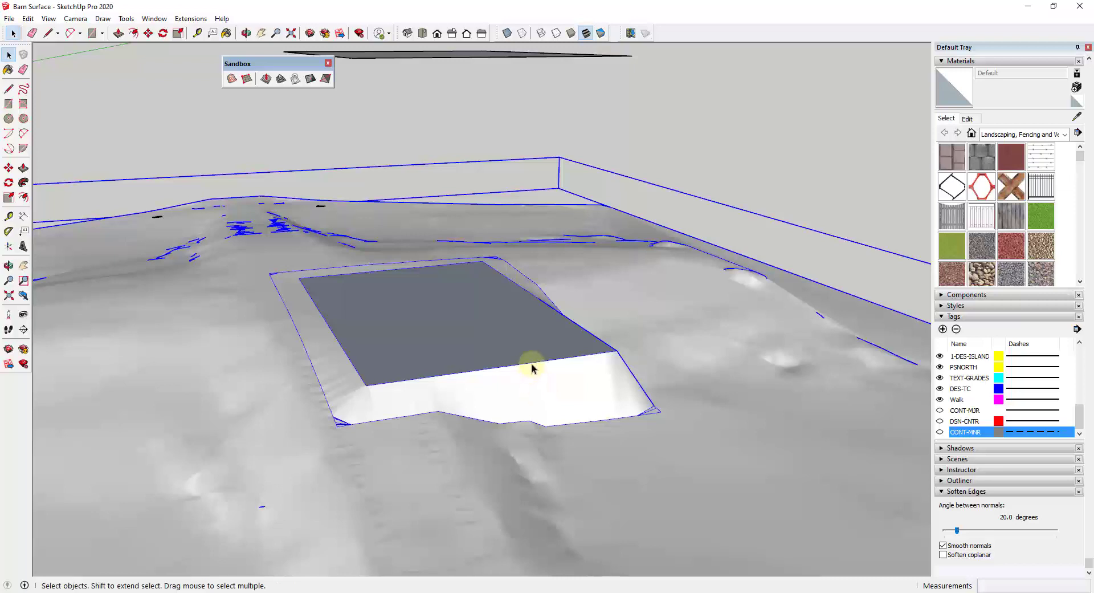
middle_drag(531, 367, 415, 356)
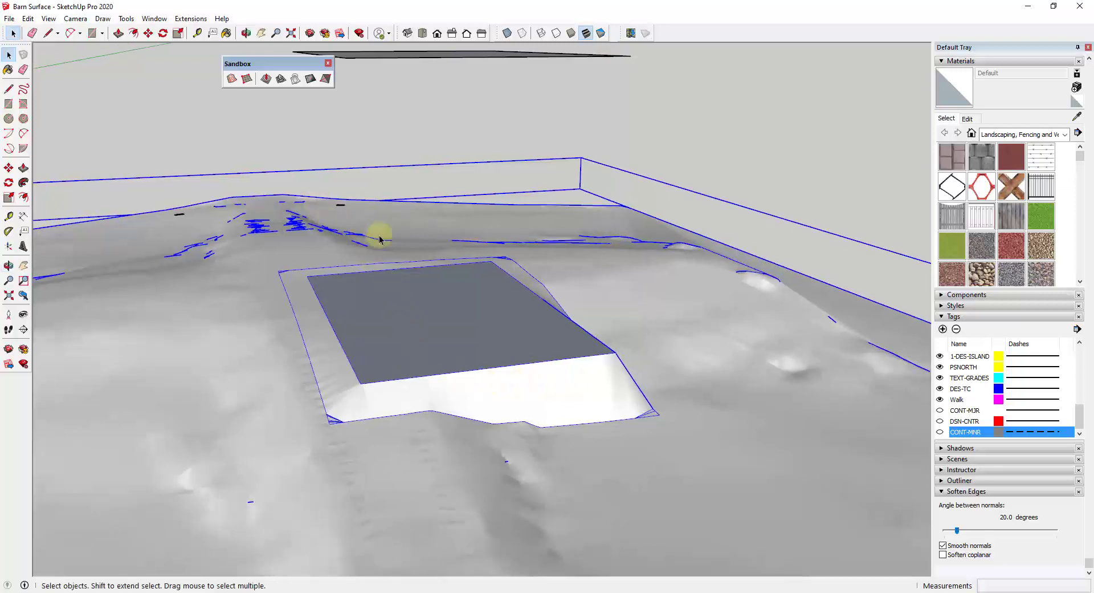
click(48, 18)
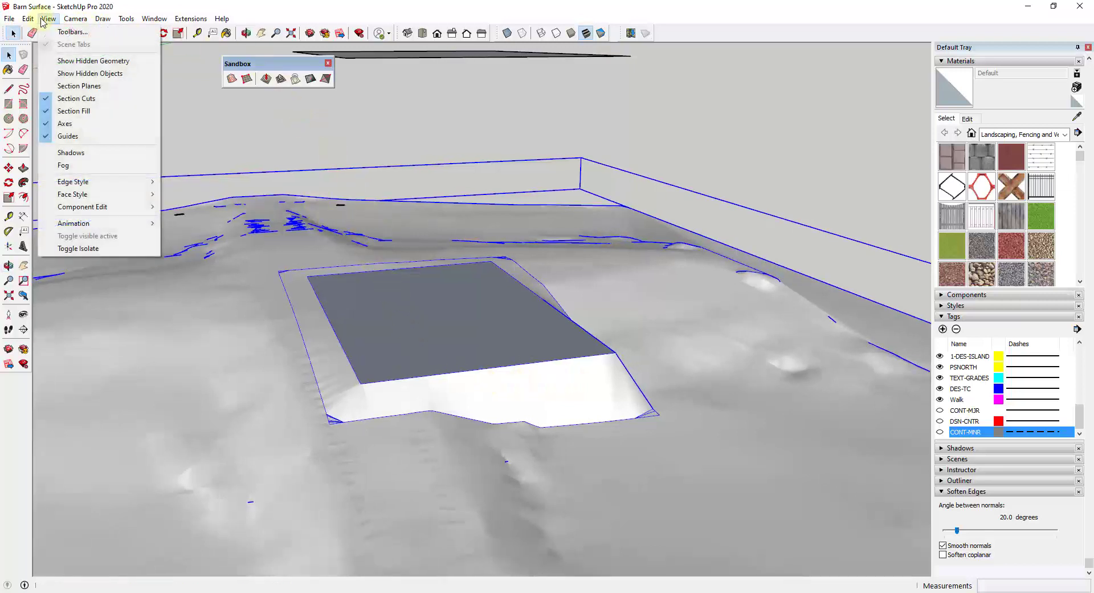
click(85, 61)
scroll(546, 366, up, 2)
- Open the terrain group and erase the mesh edges across the pad's steep front slope
click(494, 342)
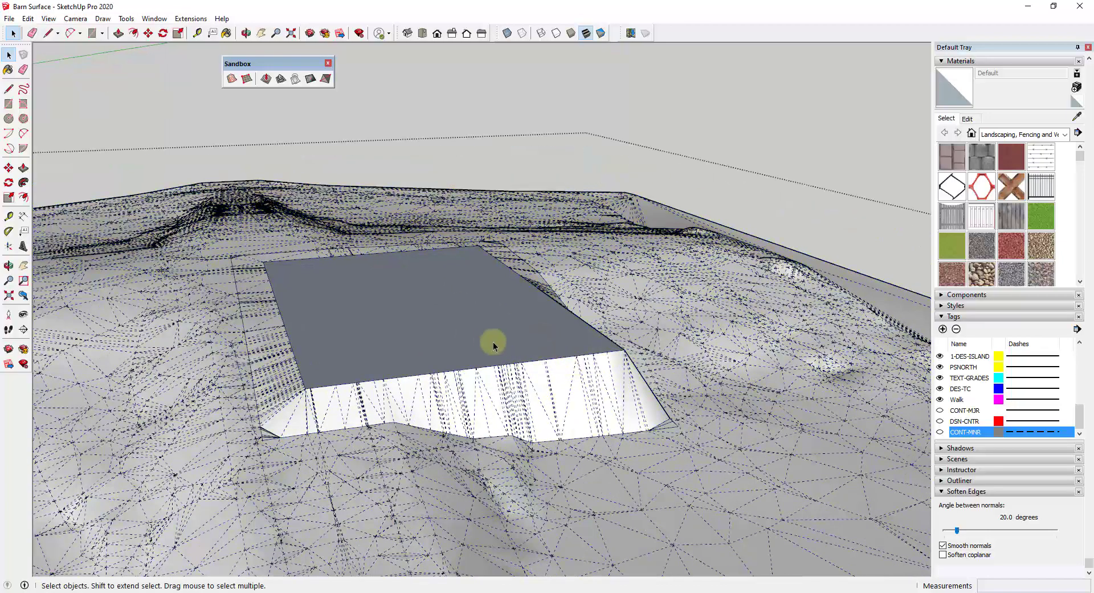
middle_drag(494, 342, 342, 418)
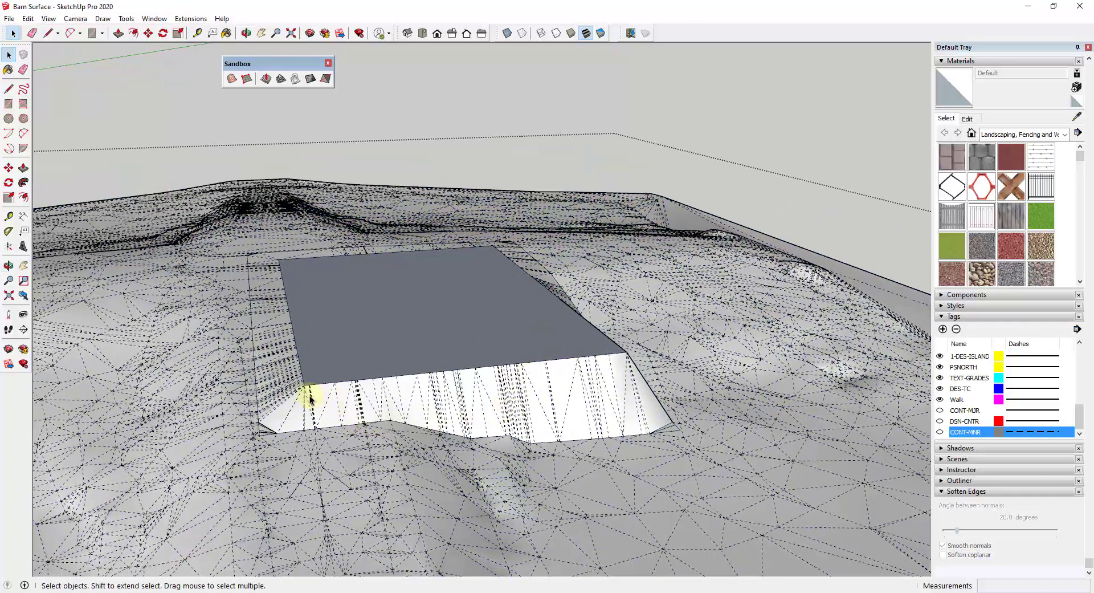
key(e)
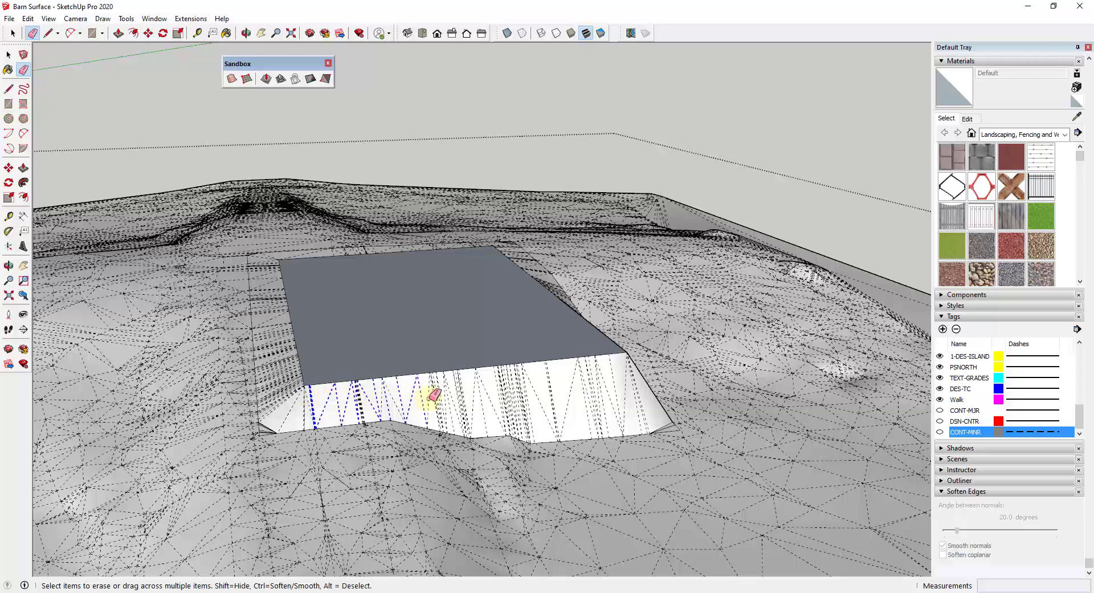
mouse_move(434, 394)
ctrl+mouse_down()
mouse_move(359, 399)
mouse_move(444, 392)
mouse_move(514, 405)
mouse_move(461, 399)
ctrl+mouse_up()
mouse_move(514, 408)
ctrl+mouse_down()
mouse_move(616, 404)
mouse_move(512, 403)
mouse_move(643, 405)
ctrl+mouse_up()
- Erase the mesh edges of the pad's adjoining exposed side slope, including the leftover slivers
scroll(623, 410, up, 2)
mouse_move(642, 406)
middle_down()
mouse_move(276, 415)
mouse_move(444, 409)
middle_up()
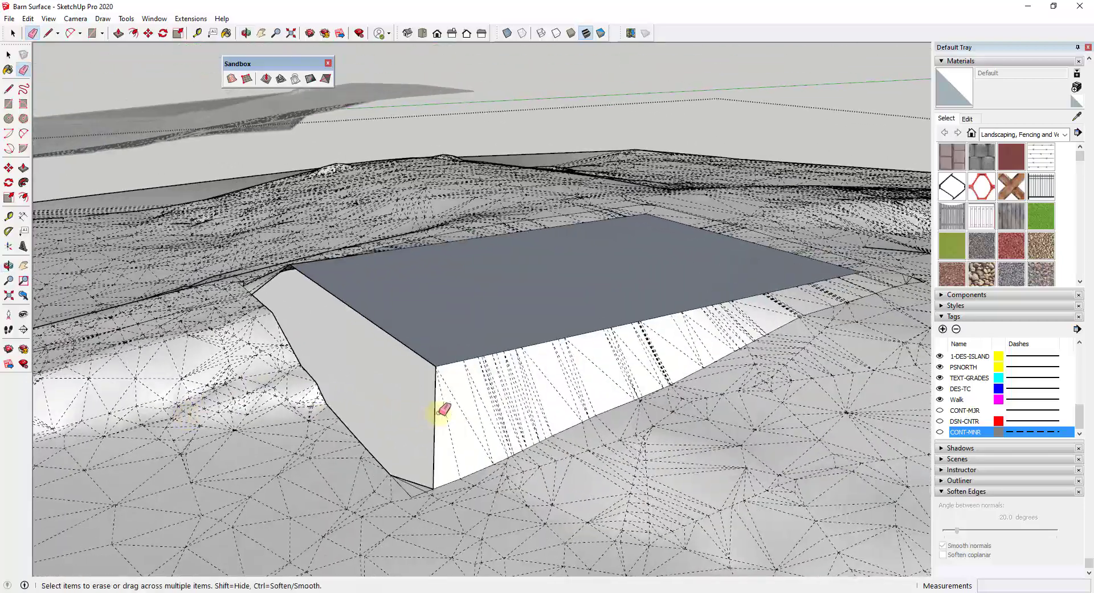
ctrl+drag(436, 400, 633, 358)
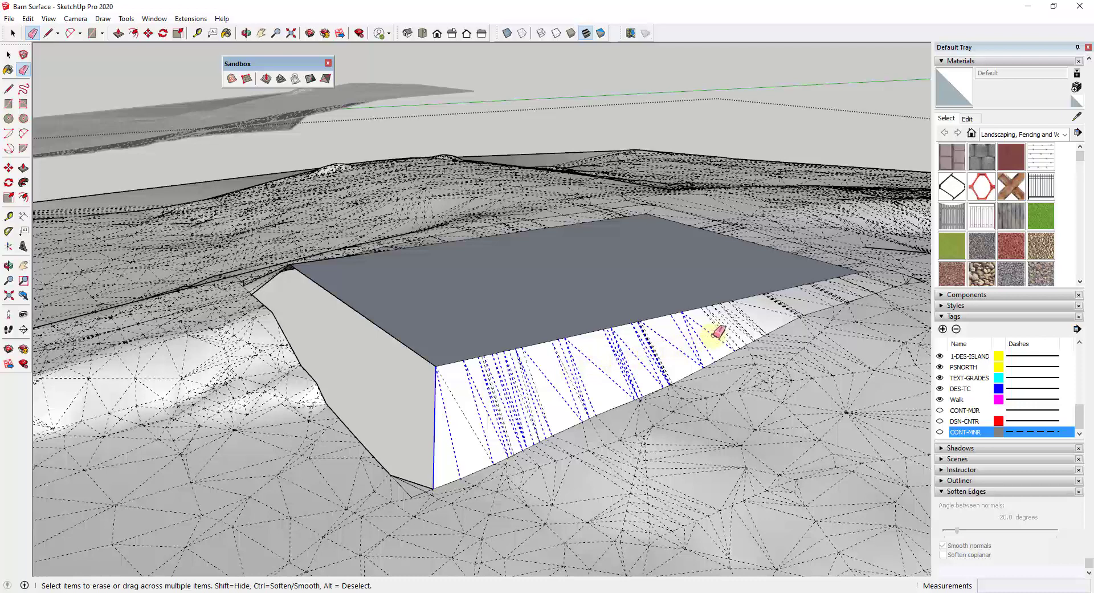
ctrl+drag(748, 319, 755, 318)
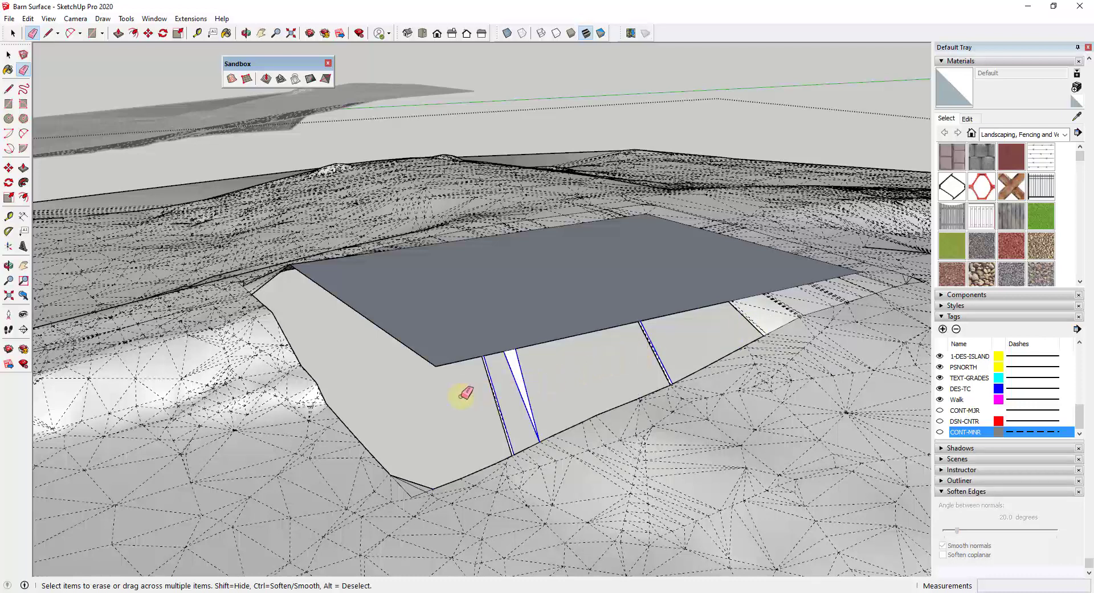
ctrl+click(521, 393)
ctrl+click(494, 399)
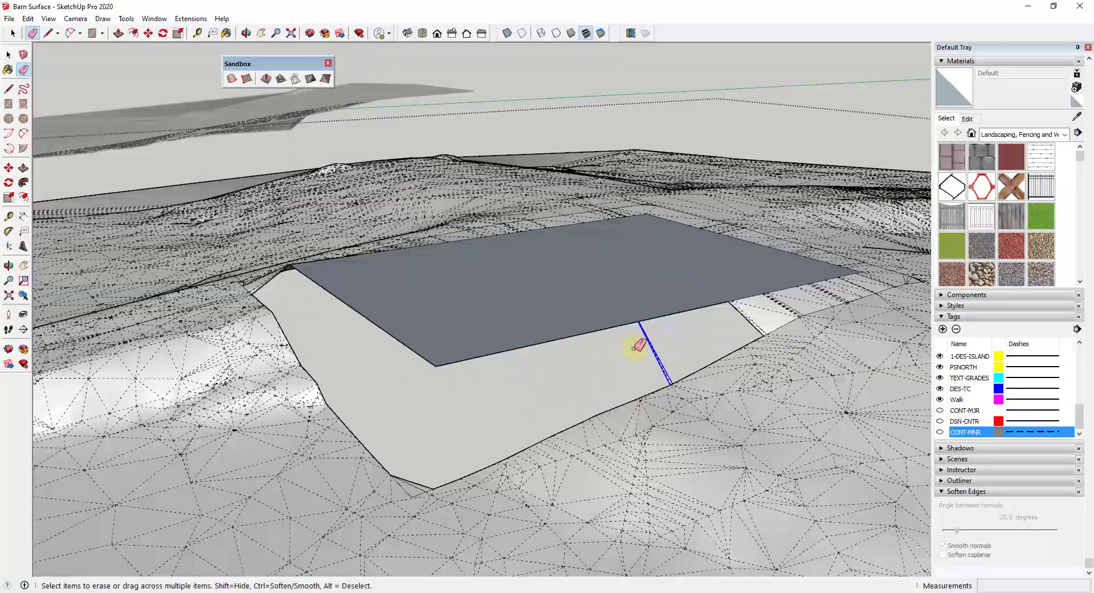
ctrl+click(649, 349)
- Examine the pad's corners and the opened slopes along its two exposed sides, and select the pad's top face
mouse_move(713, 349)
middle_down()
mouse_move(386, 349)
mouse_move(520, 383)
mouse_move(695, 451)
mouse_move(511, 320)
middle_up()
scroll(477, 324, up, 5)
scroll(483, 329, down, 5)
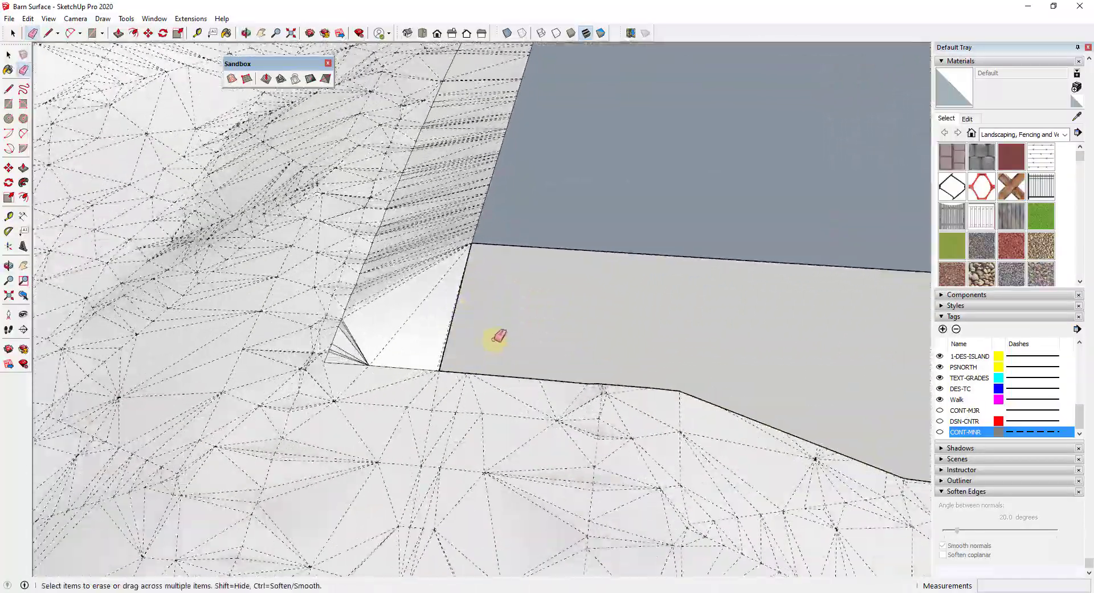
middle_drag(701, 398, 465, 360)
key(space)
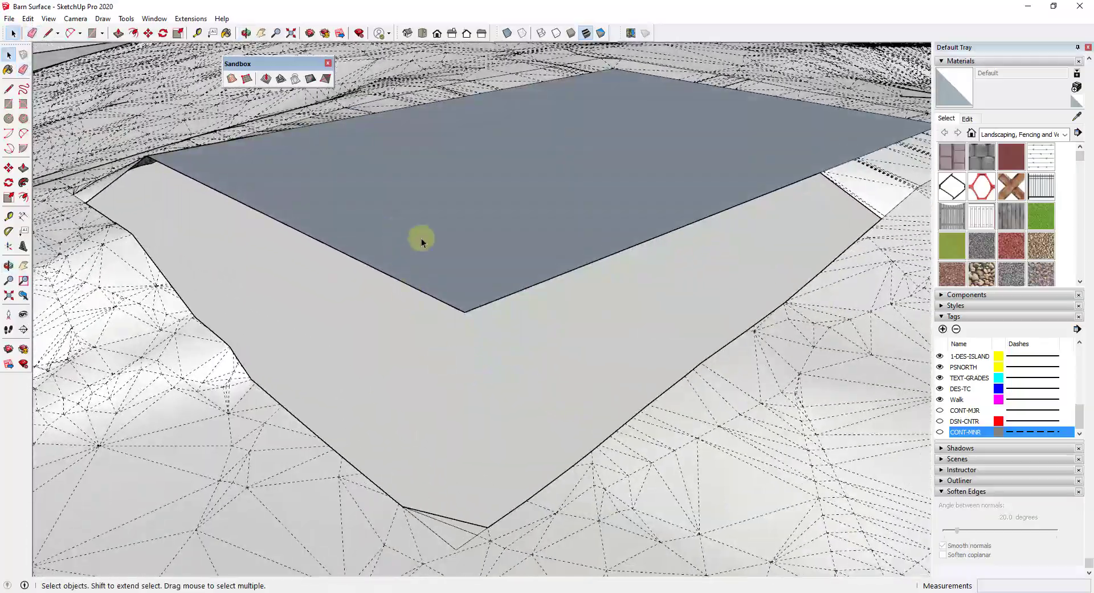
click(422, 237)
middle_drag(422, 237, 524, 447)
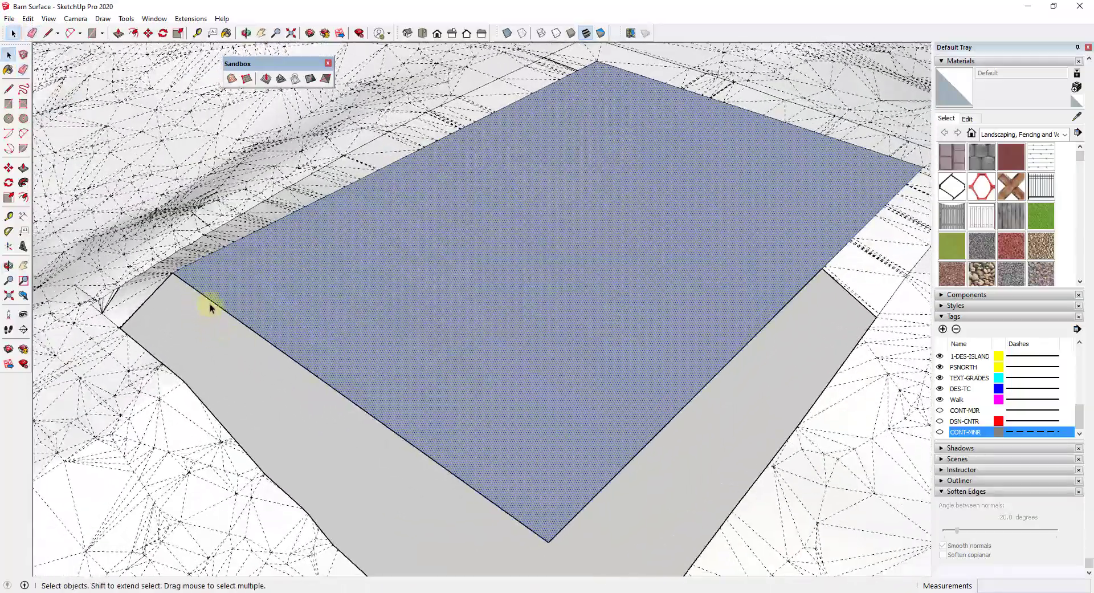
middle_drag(209, 303, 190, 401)
scroll(655, 450, down, 2)
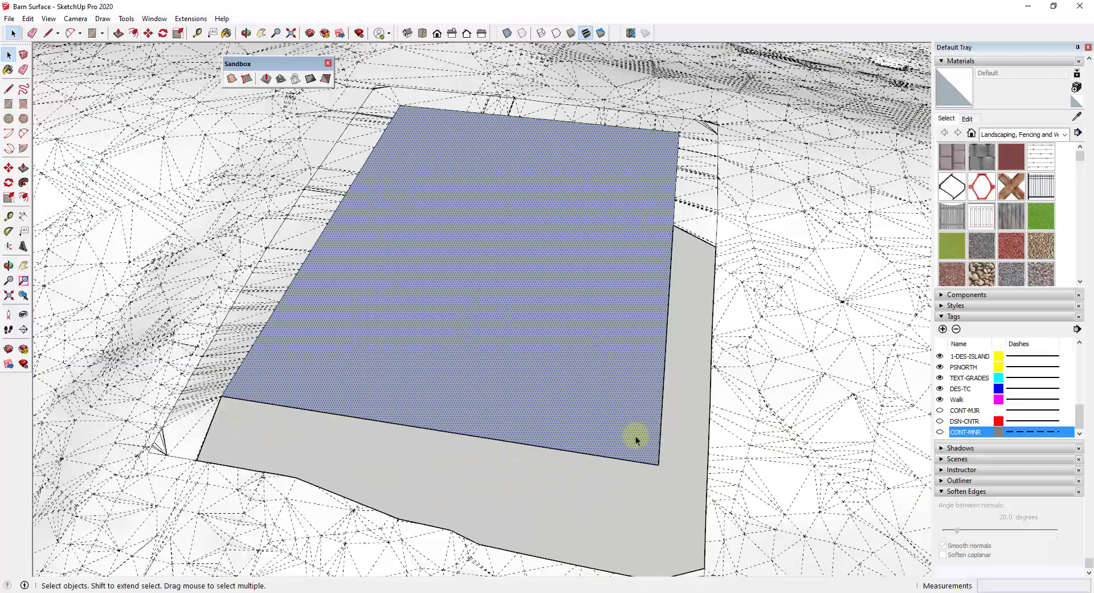
middle_drag(618, 433, 269, 425)
scroll(257, 413, up, 2)
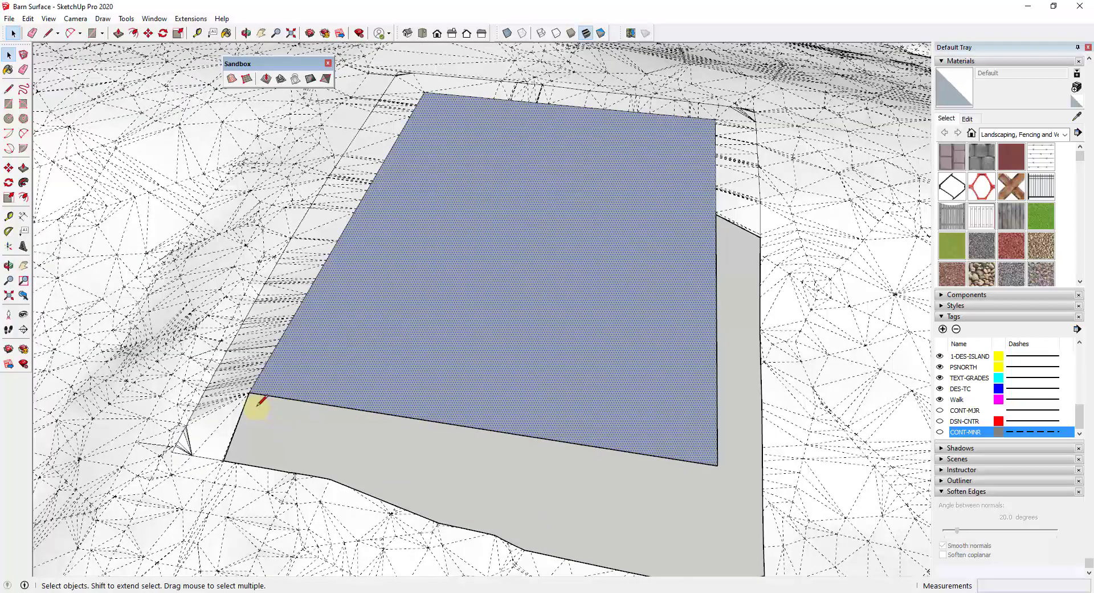
- Draw an 8' line outward from the pad's front corner along the green axis and continue it parallel to the front edge
key(l)
click(249, 393)
scroll(249, 396, down, 2)
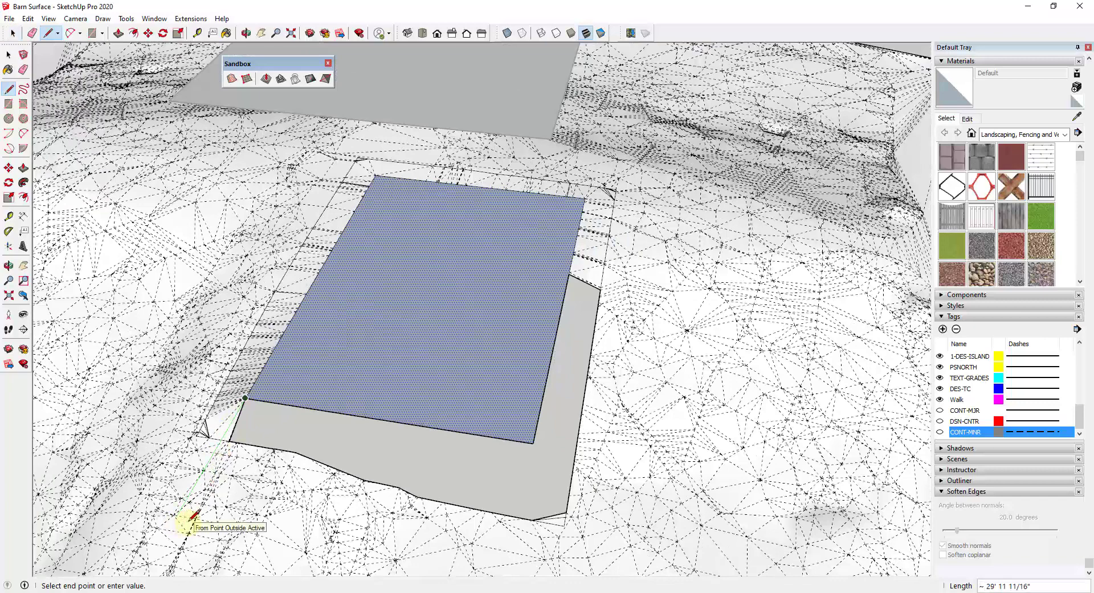
scroll(225, 443, up, 2)
text(8')
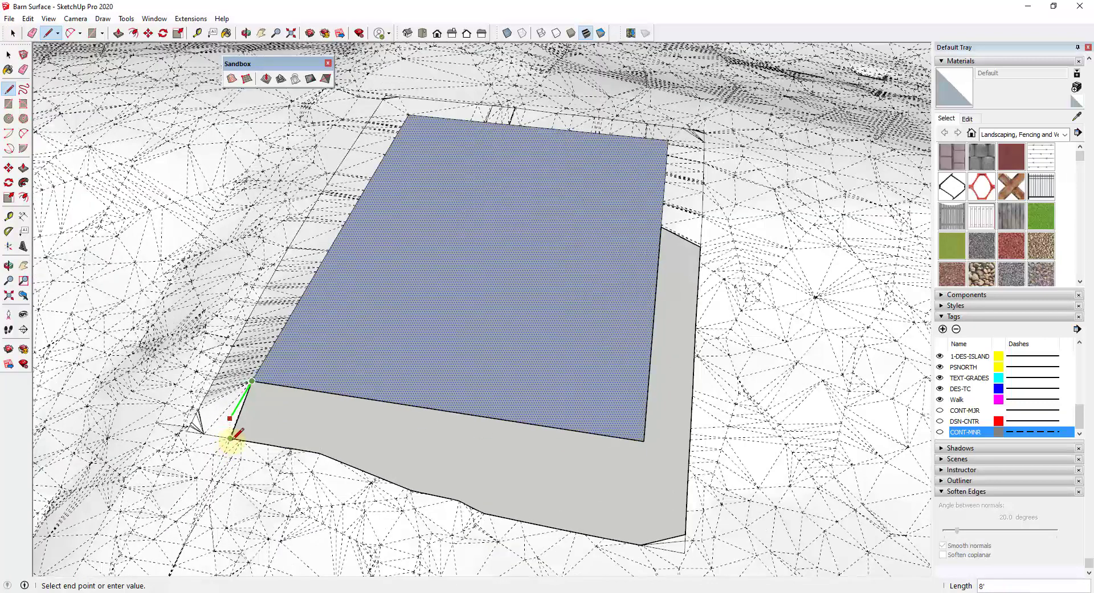
click(694, 496)
scroll(657, 233, up, 3)
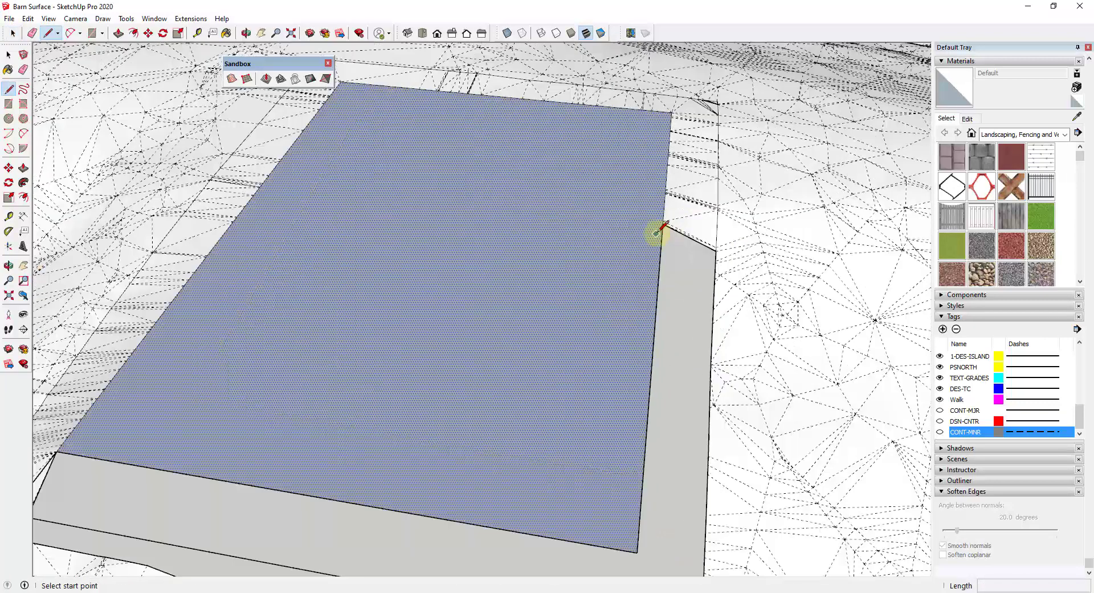
- Draw an 8' line outward from the pad's side edge where the opening ends, closing an L-shaped face around the two exposed sides
click(661, 223)
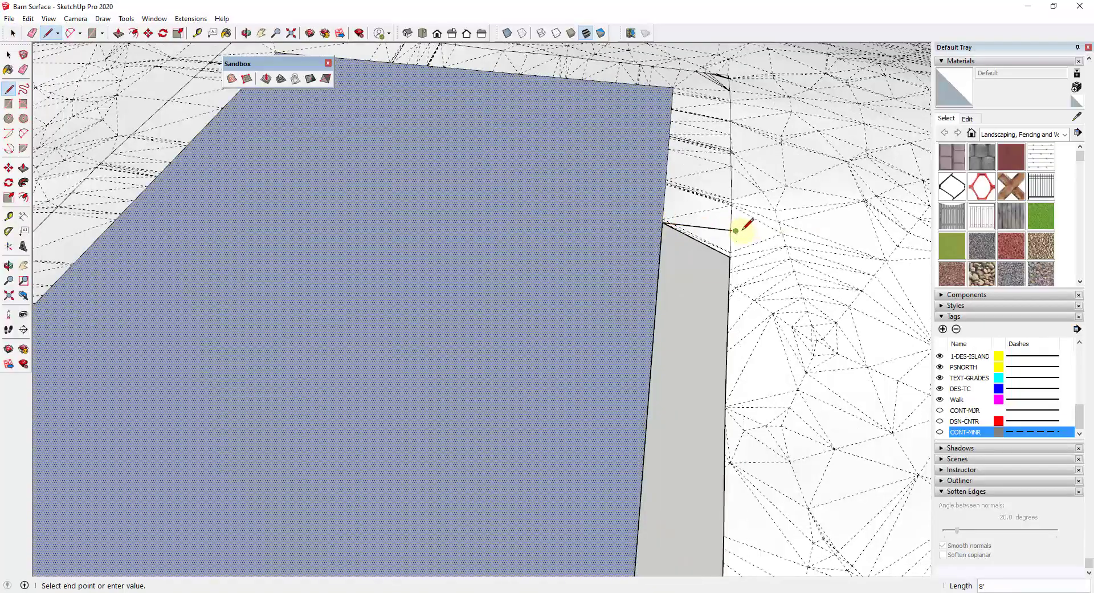
scroll(740, 227, down, 5)
middle_drag(747, 427, 494, 345)
scroll(559, 366, down, 5)
scroll(560, 425, up, 2)
middle_drag(559, 425, 535, 415)
key(space)
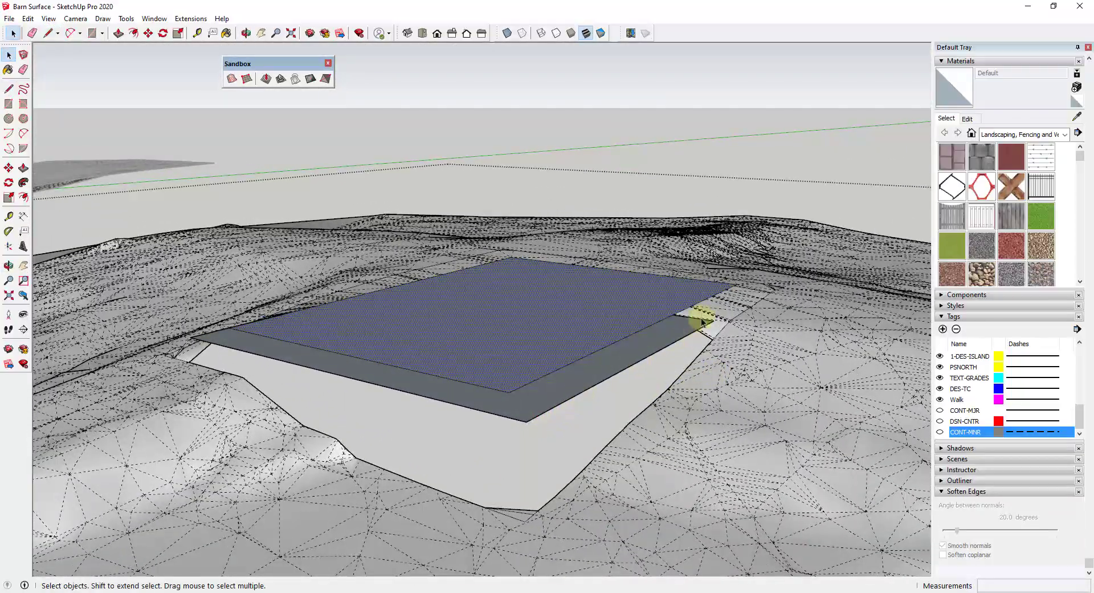
- Offset the L-shaped extension face inward by 12 inches
middle_drag(703, 322, 436, 484)
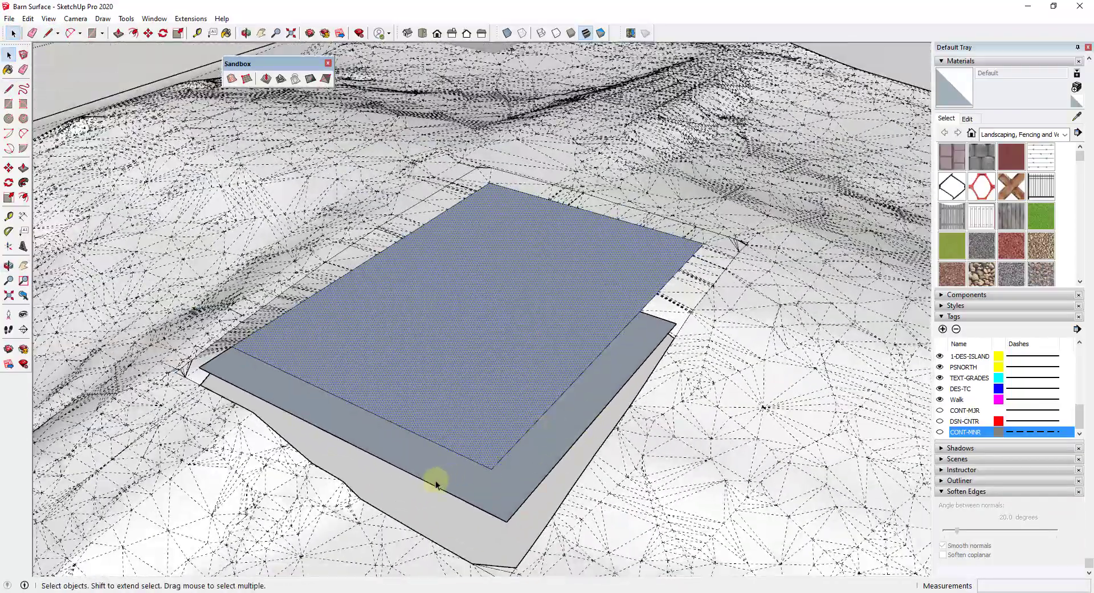
click(429, 460)
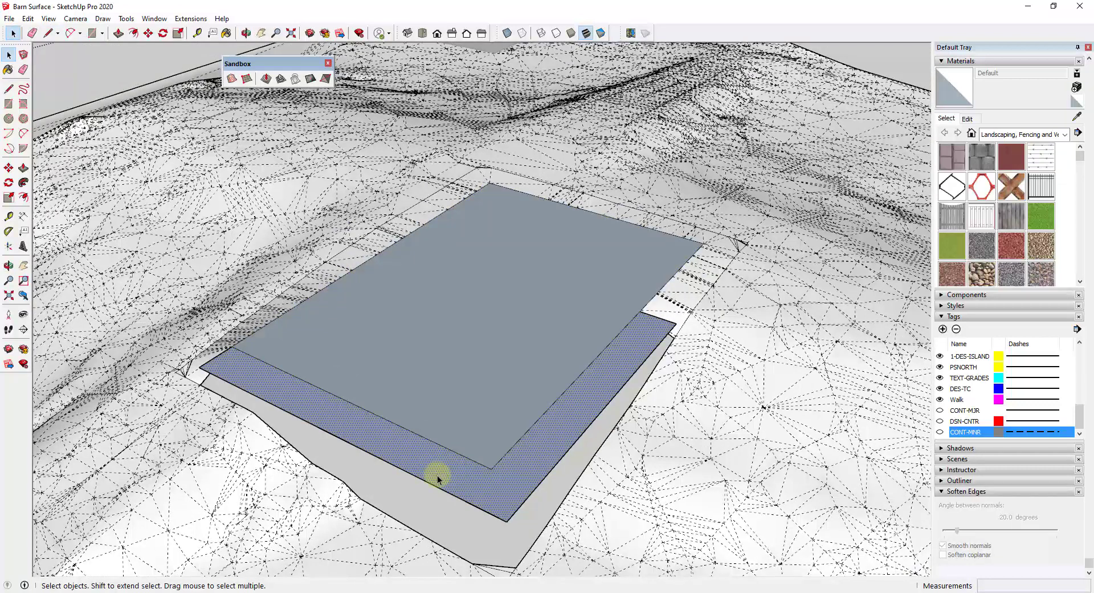
key(f)
click(435, 481)
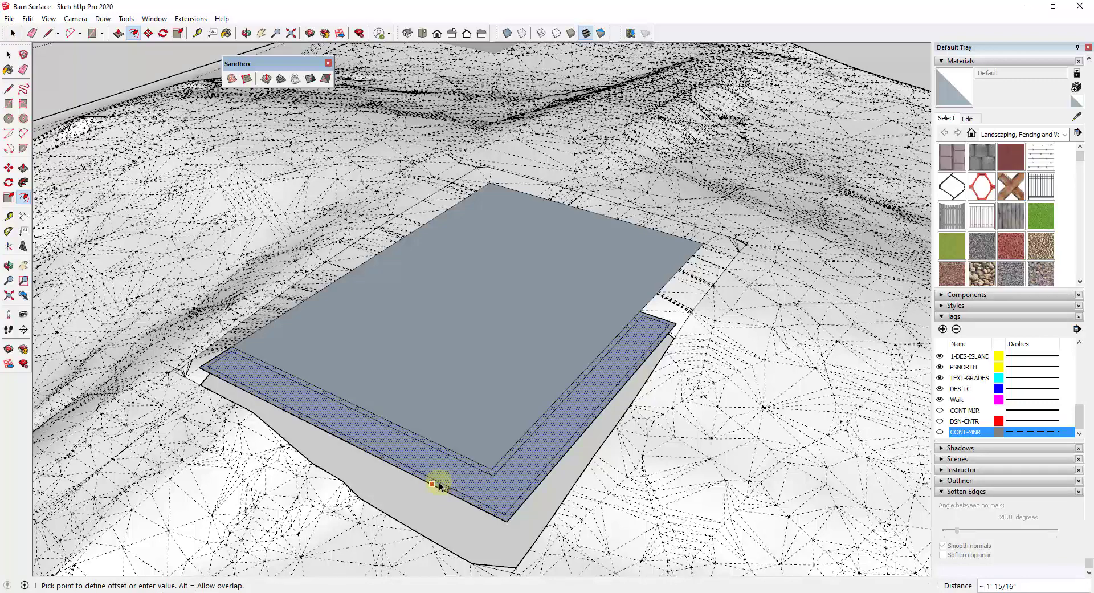
click(437, 483)
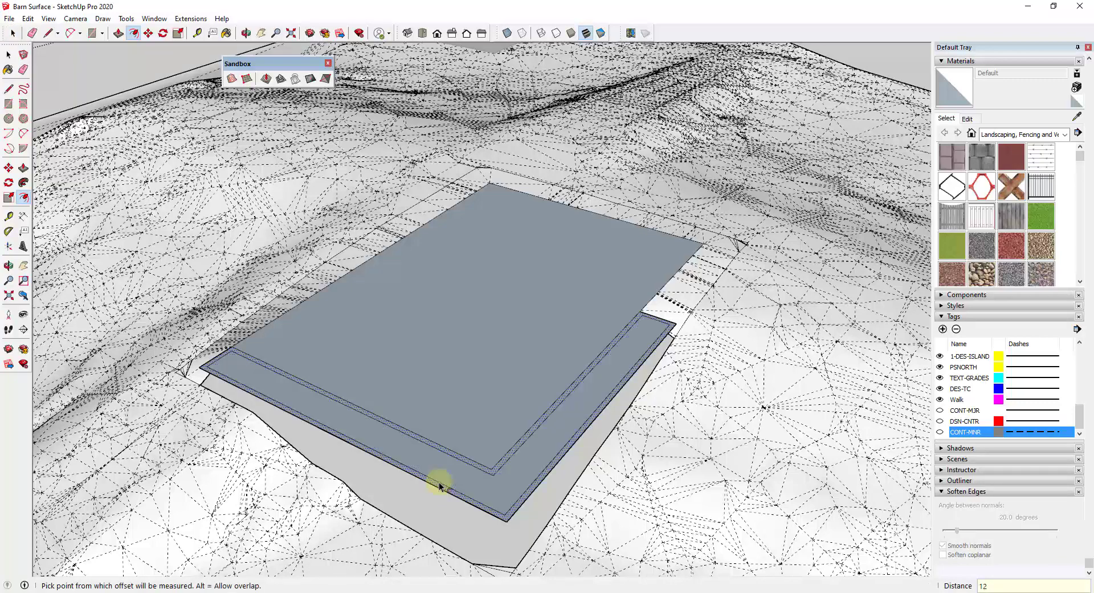
key(space)
- Split the 1' border from the pad's edges with short lines at both ends of the L-shaped extension
scroll(644, 316, up, 5)
scroll(641, 317, up, 1)
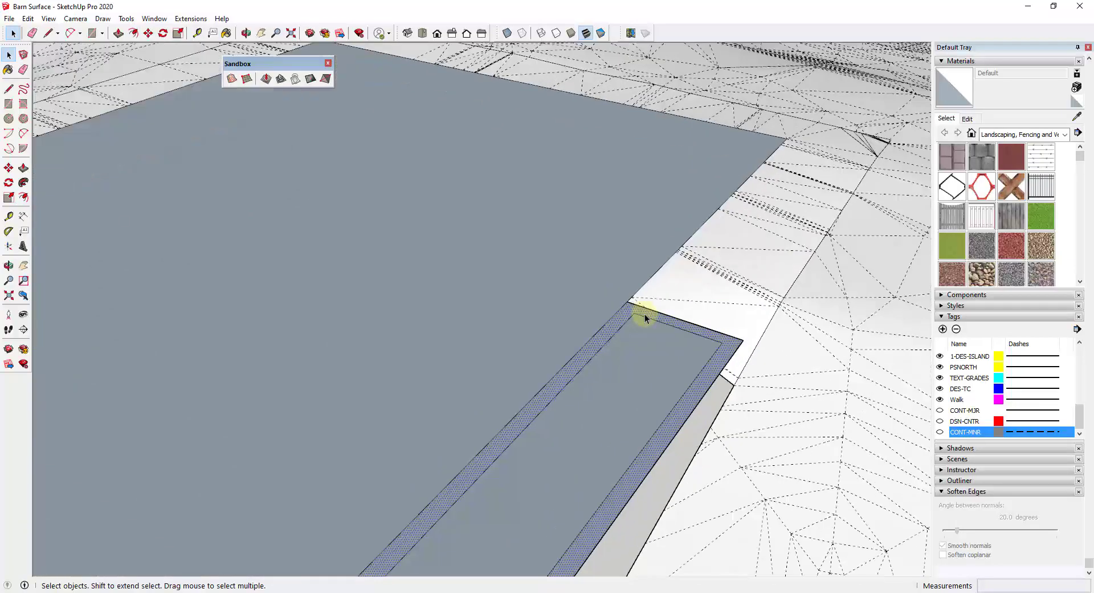
key(l)
click(634, 312)
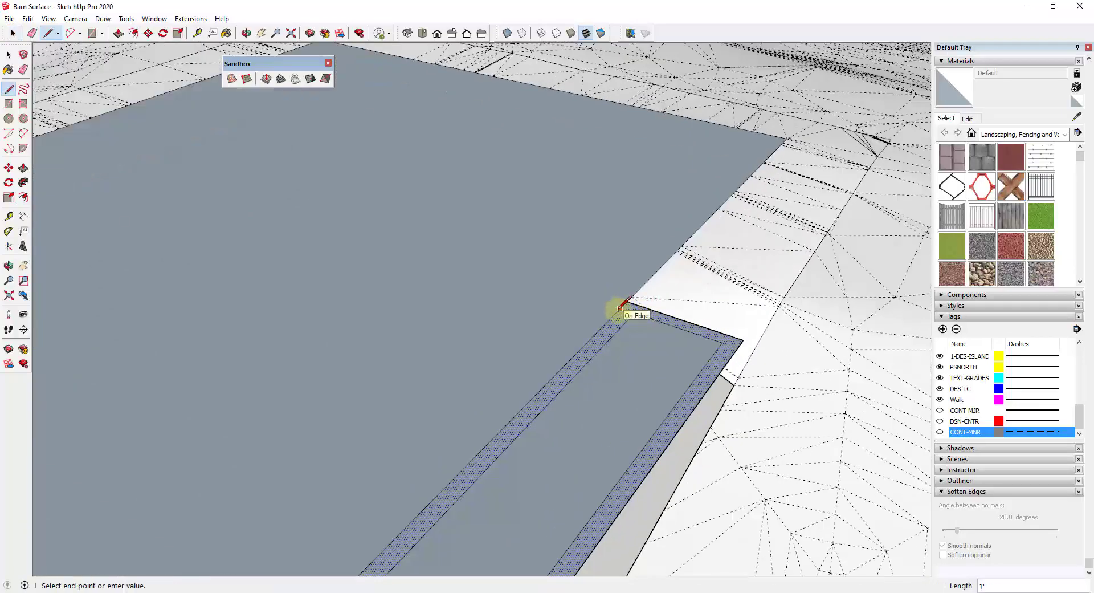
key(Escape)
scroll(640, 293, down, 8)
scroll(349, 301, up, 3)
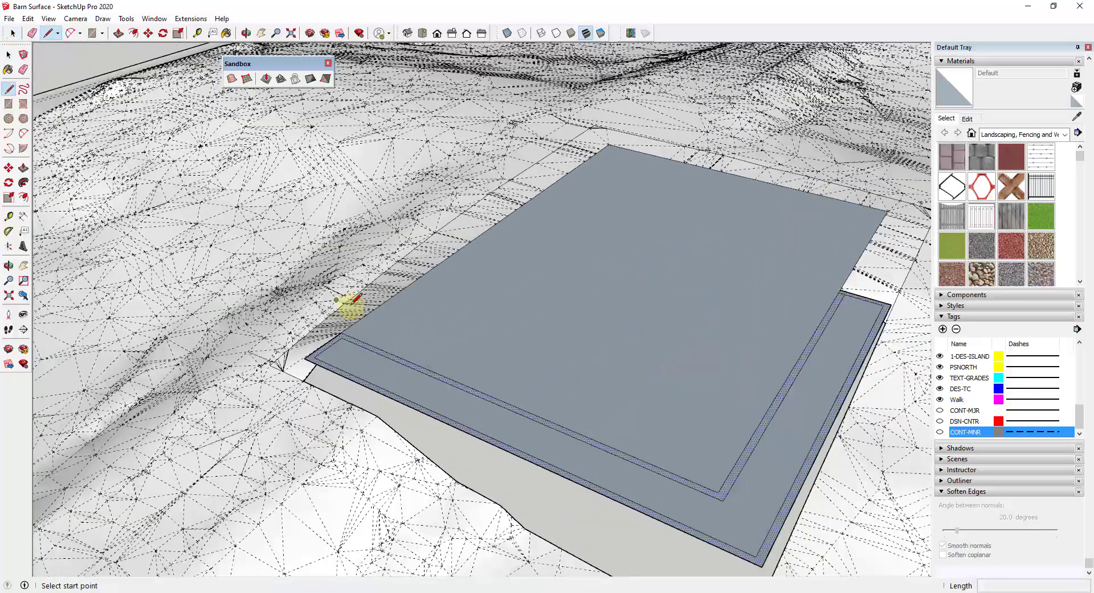
scroll(349, 300, up, 4)
click(323, 344)
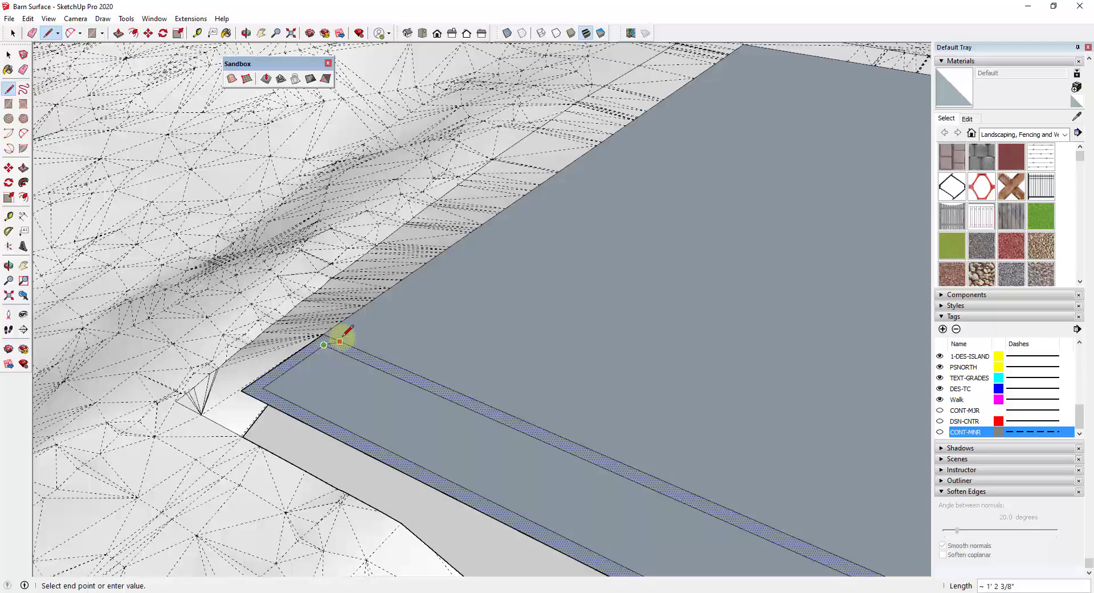
key(space)
- Push the L-shaped 1' border strip down about 13' 7" below the terrain to form the retaining wall
scroll(610, 438, down, 5)
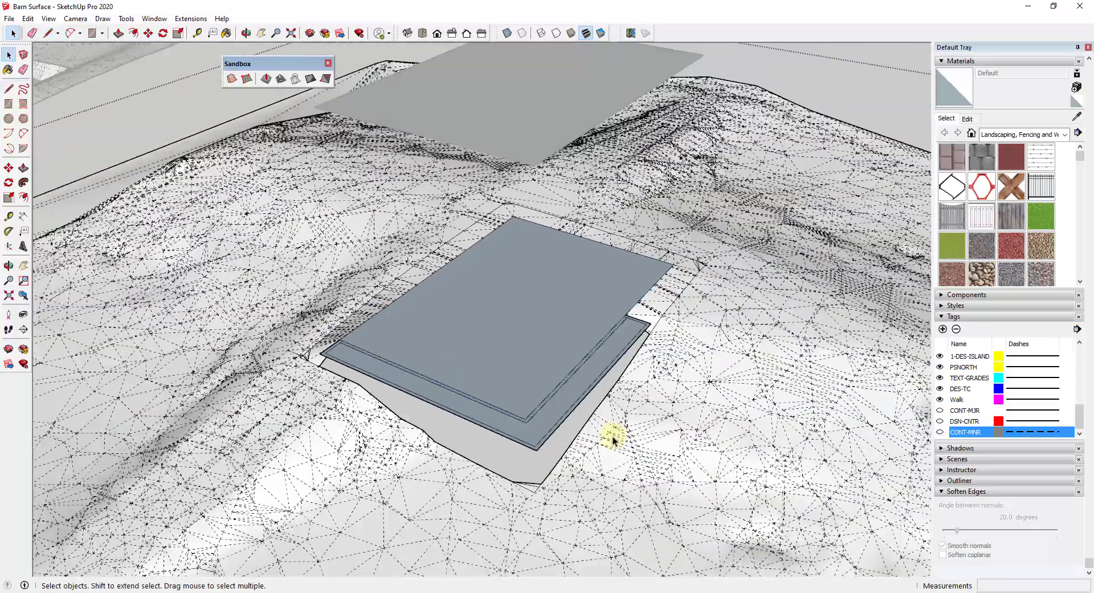
scroll(526, 438, up, 5)
key(p)
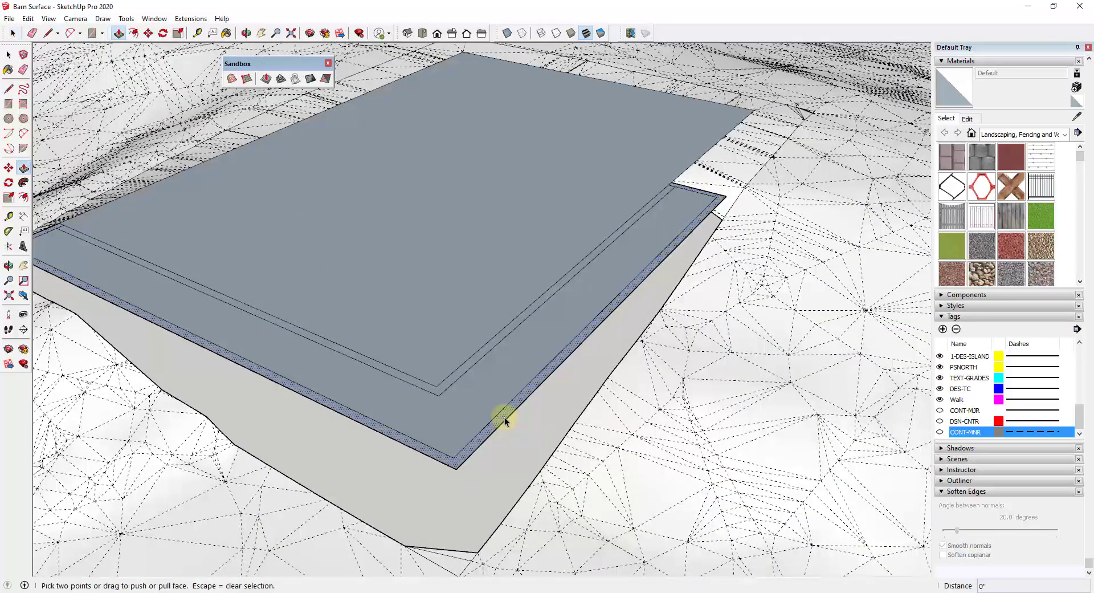
click(513, 442)
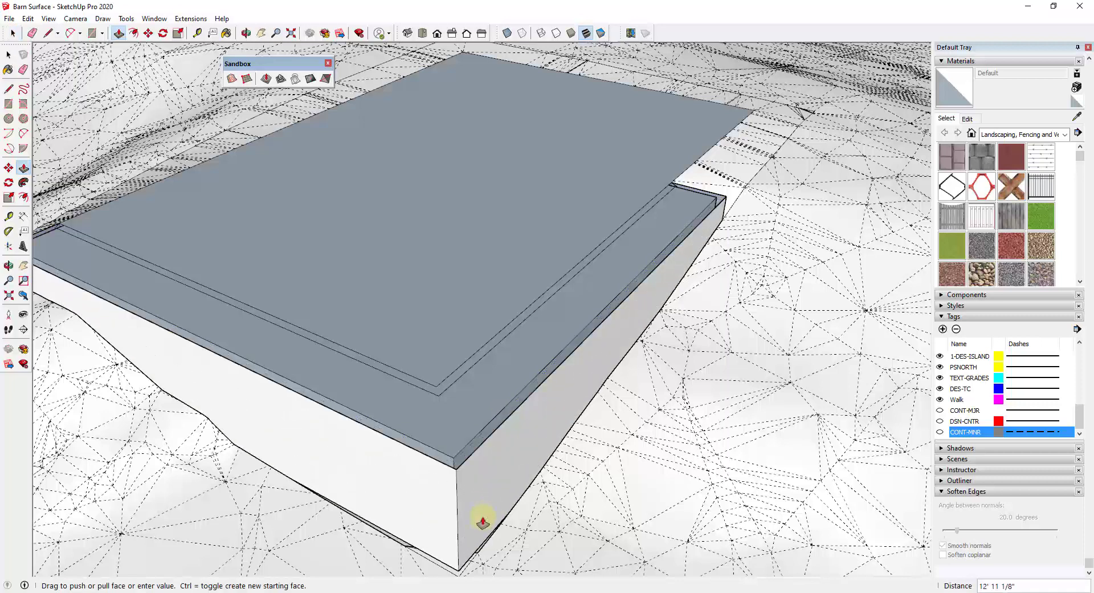
key(Escape)
click(491, 486)
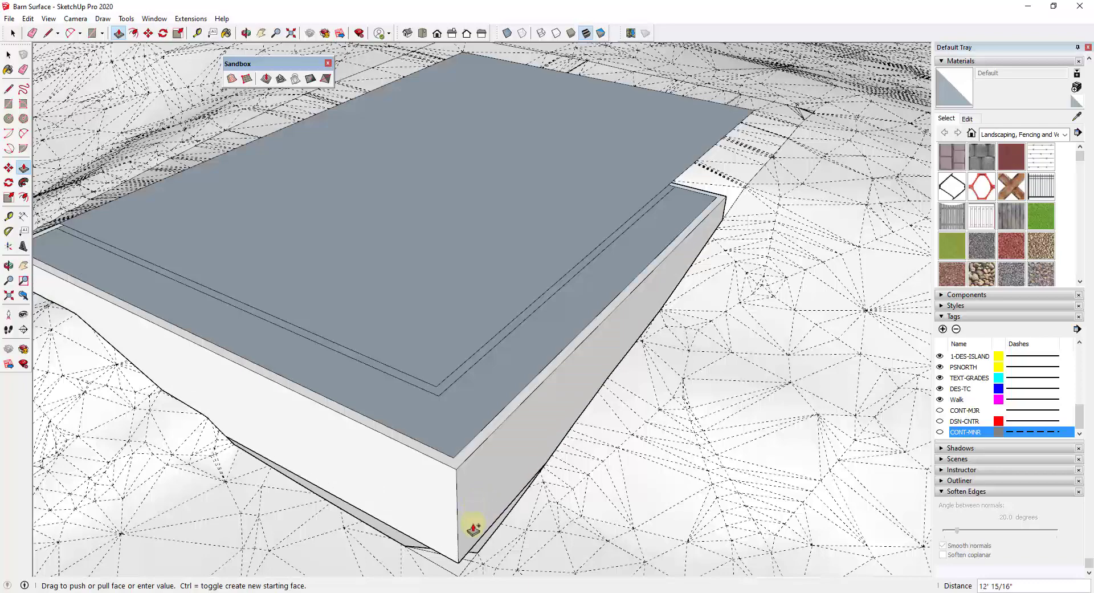
scroll(461, 575, down, 4)
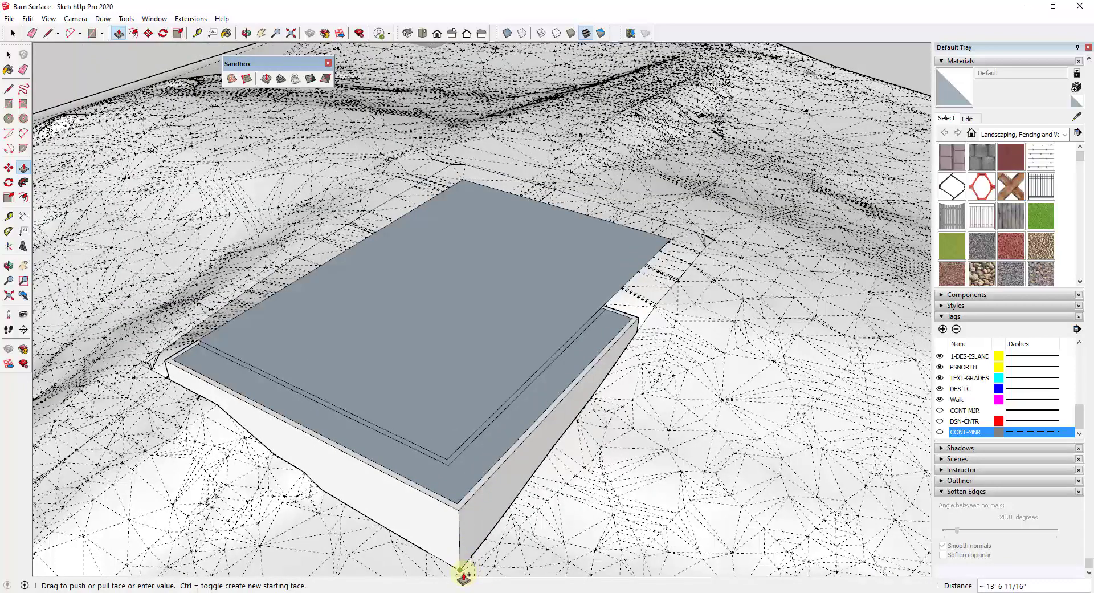
click(462, 573)
- Draw a line from the retaining wall's bottom corner to the slope's upper corner to close the gap beside the wall
middle_drag(525, 464, 408, 542)
scroll(420, 518, up, 3)
middle_drag(245, 447, 536, 462)
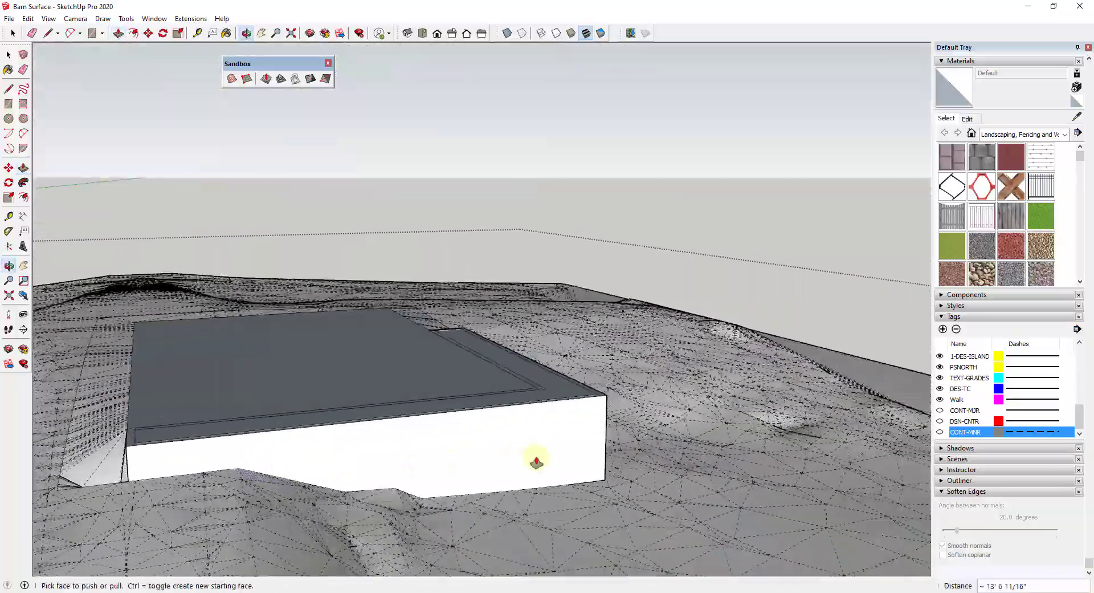
scroll(264, 460, down, 3)
scroll(285, 455, up, 4)
middle_drag(286, 454, 294, 496)
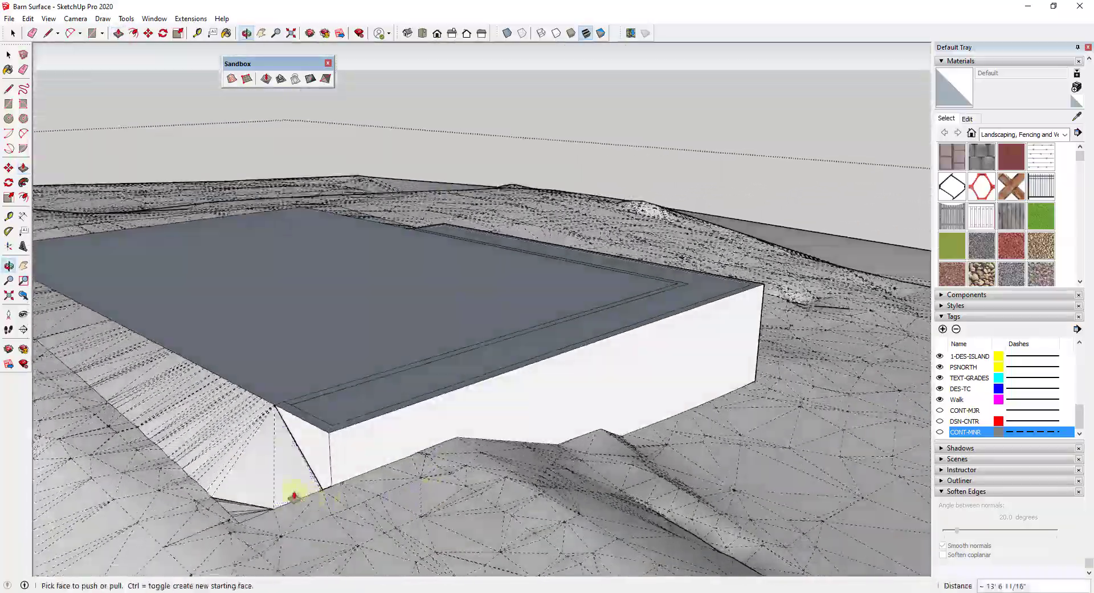
scroll(294, 495, up, 8)
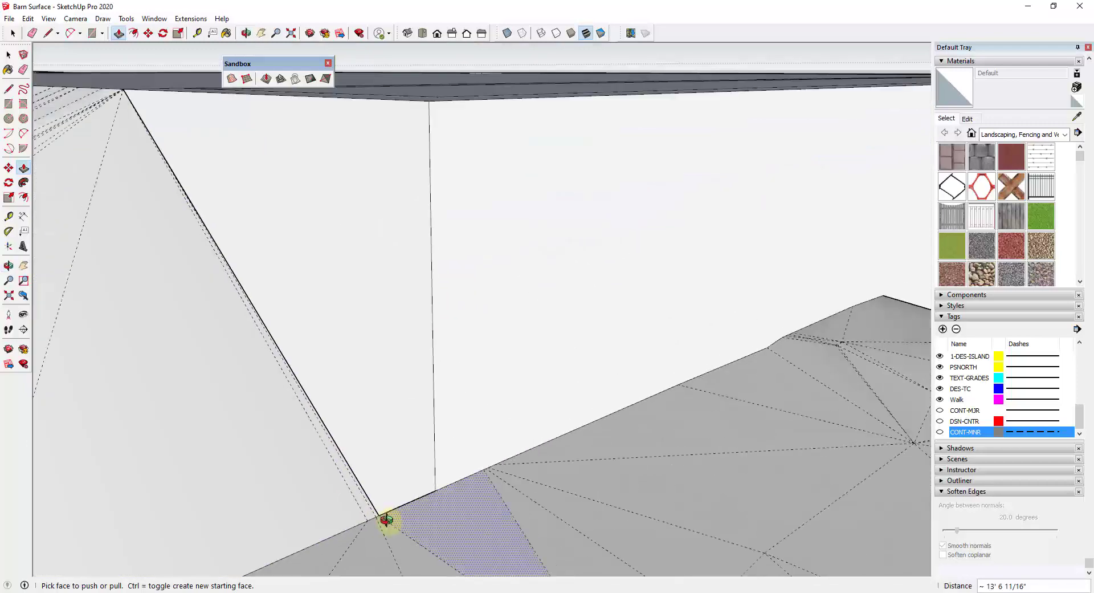
mouse_move(386, 520)
middle_down()
mouse_move(125, 528)
mouse_move(214, 534)
mouse_move(241, 550)
mouse_move(301, 552)
mouse_move(320, 540)
middle_up()
key(l)
click(434, 484)
scroll(442, 489, down, 5)
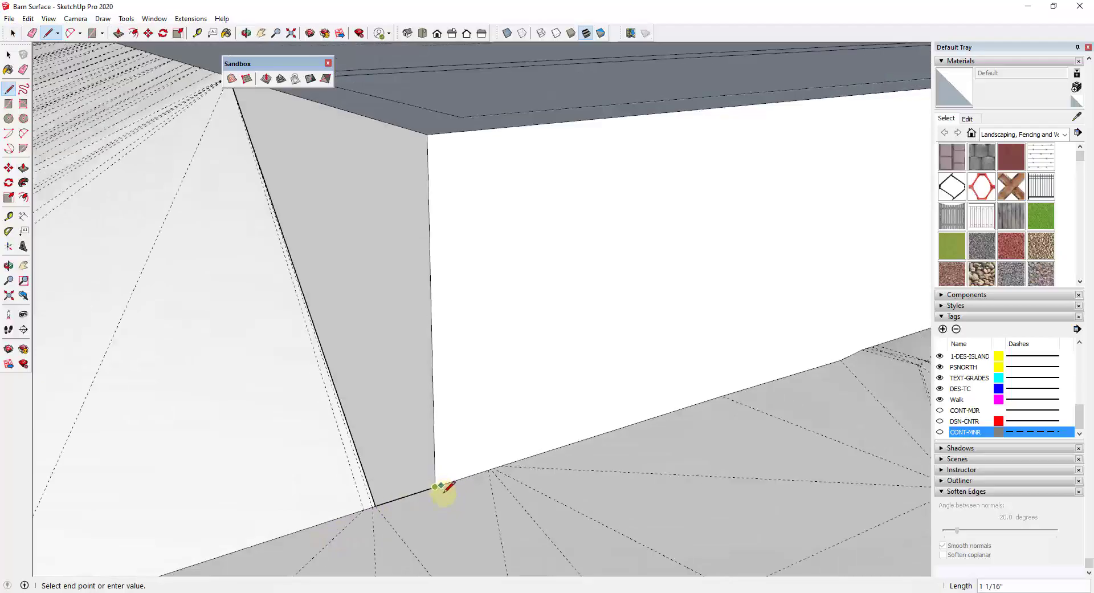
click(331, 272)
key(space)
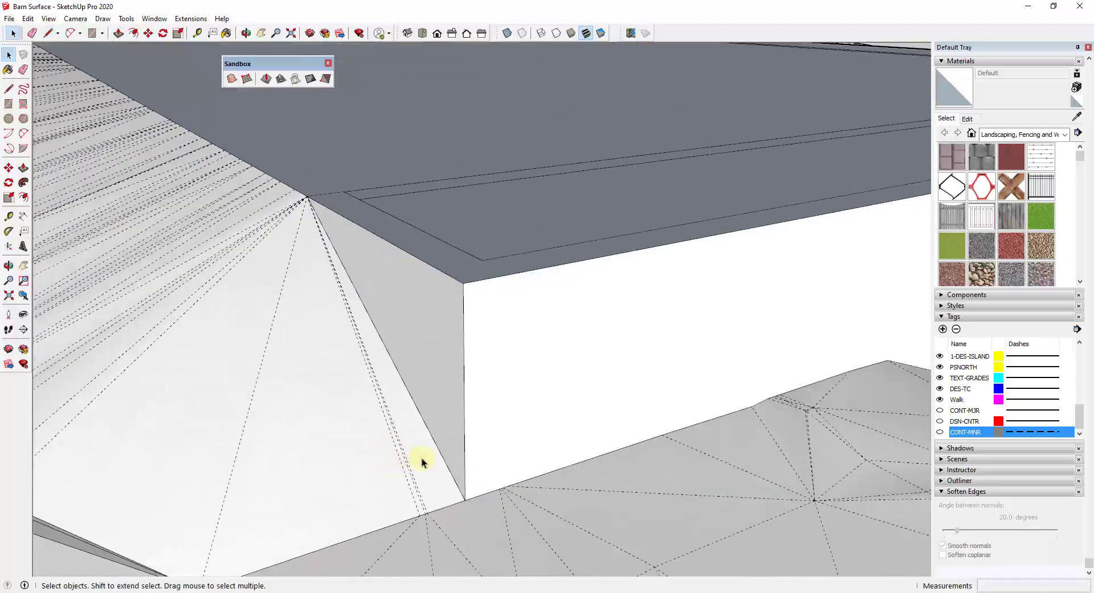
- Erase the leftover offset lines separating the L-shaped extension and wall top from the pad surface
scroll(421, 457, down, 5)
mouse_move(396, 454)
middle_down()
mouse_move(415, 524)
mouse_move(261, 366)
mouse_move(366, 344)
middle_up()
key(e)
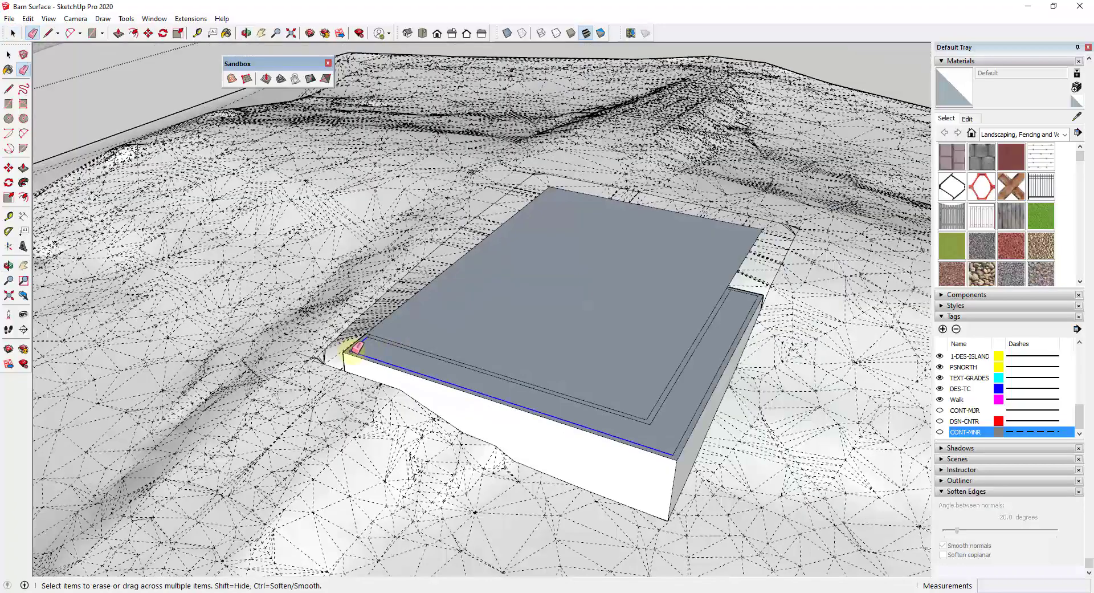
scroll(367, 334, up, 3)
scroll(867, 273, up, 2)
scroll(700, 283, up, 2)
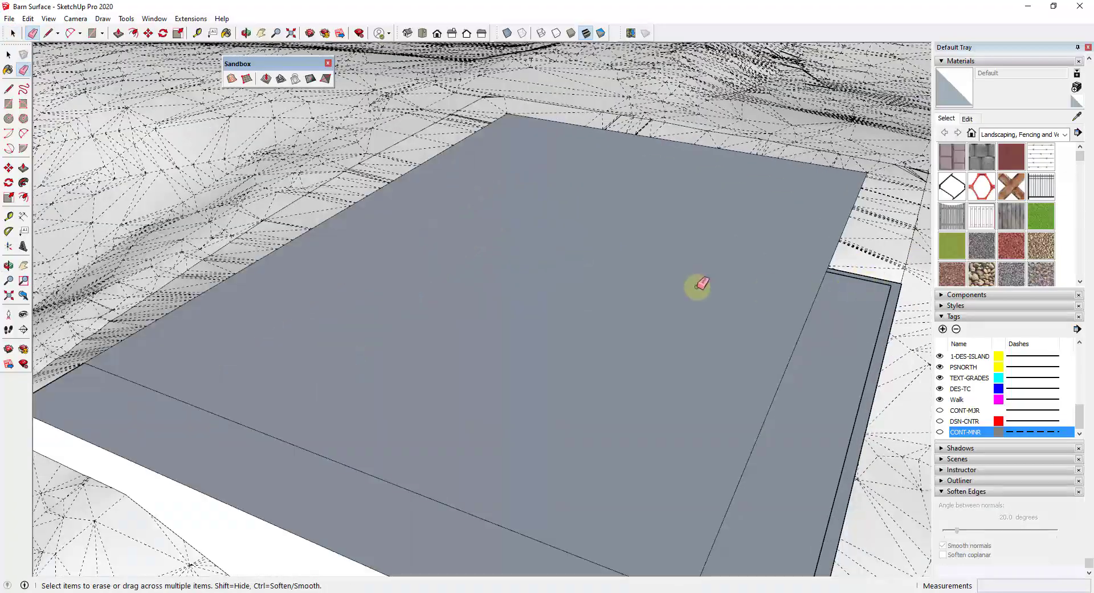
scroll(701, 283, down, 3)
mouse_move(789, 496)
middle_down()
mouse_move(694, 410)
mouse_move(754, 440)
mouse_move(725, 399)
mouse_move(569, 393)
middle_up()
mouse_move(570, 393)
mouse_down()
mouse_move(504, 428)
mouse_move(518, 407)
mouse_move(602, 415)
mouse_up()
- Reverse the enlarged pad's top face
key(space)
mouse_move(616, 378)
middle_down()
mouse_move(520, 215)
mouse_move(728, 457)
mouse_move(513, 449)
mouse_move(758, 449)
mouse_move(627, 367)
middle_up()
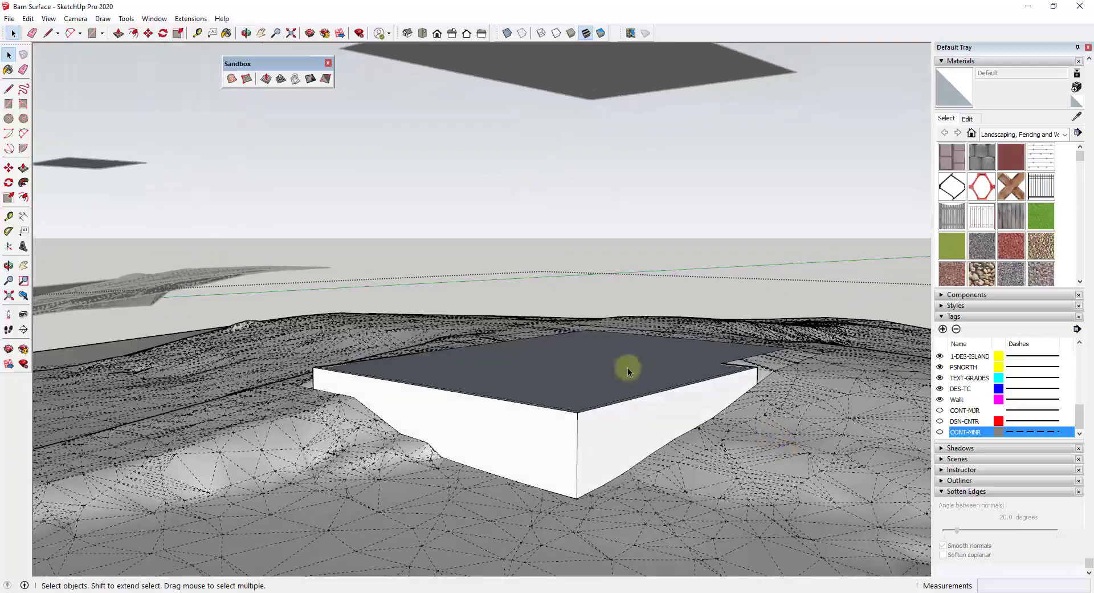
right_click(628, 367)
click(664, 130)
middle_drag(742, 269, 683, 452)
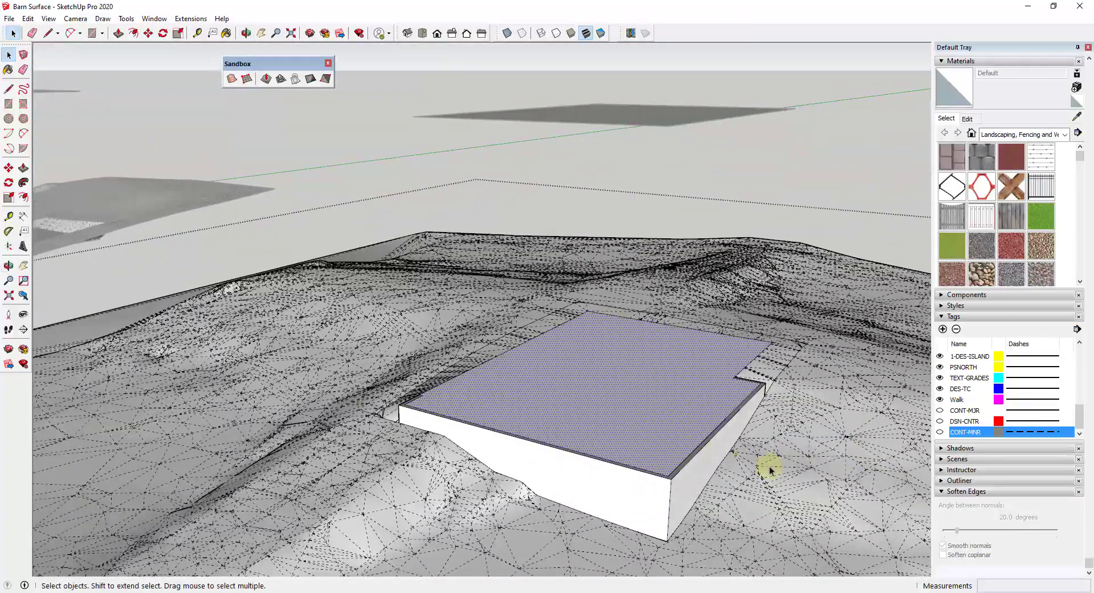
- Open the other terrain group, the one with the recessed pad, for editing
scroll(769, 468, down, 5)
middle_drag(764, 420, 611, 371)
scroll(358, 344, up, 8)
key(space)
click(481, 361)
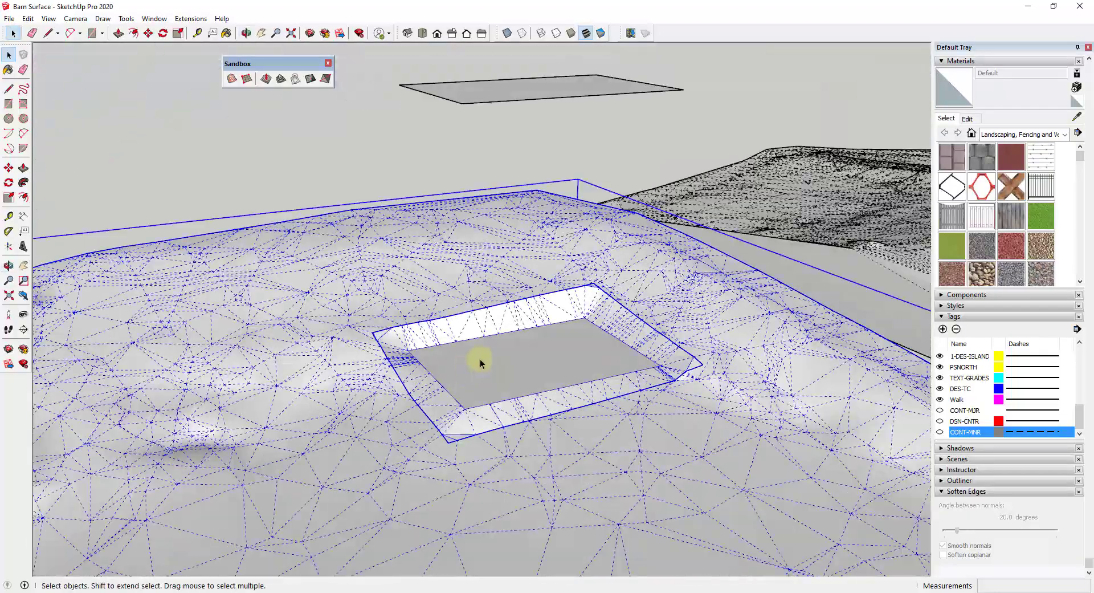
scroll(466, 367, up, 6)
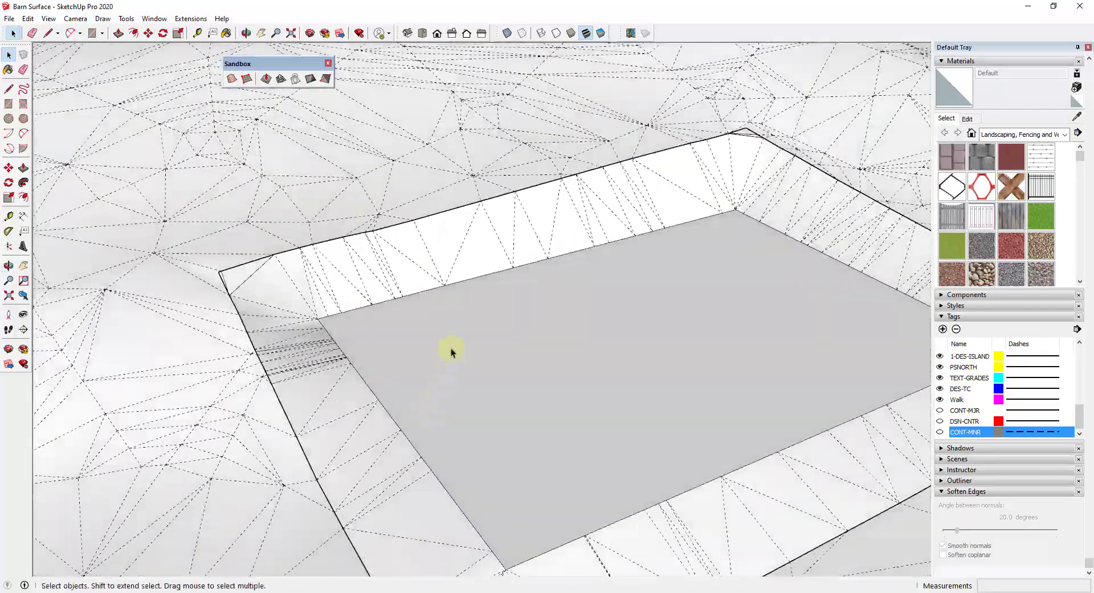
click(451, 352)
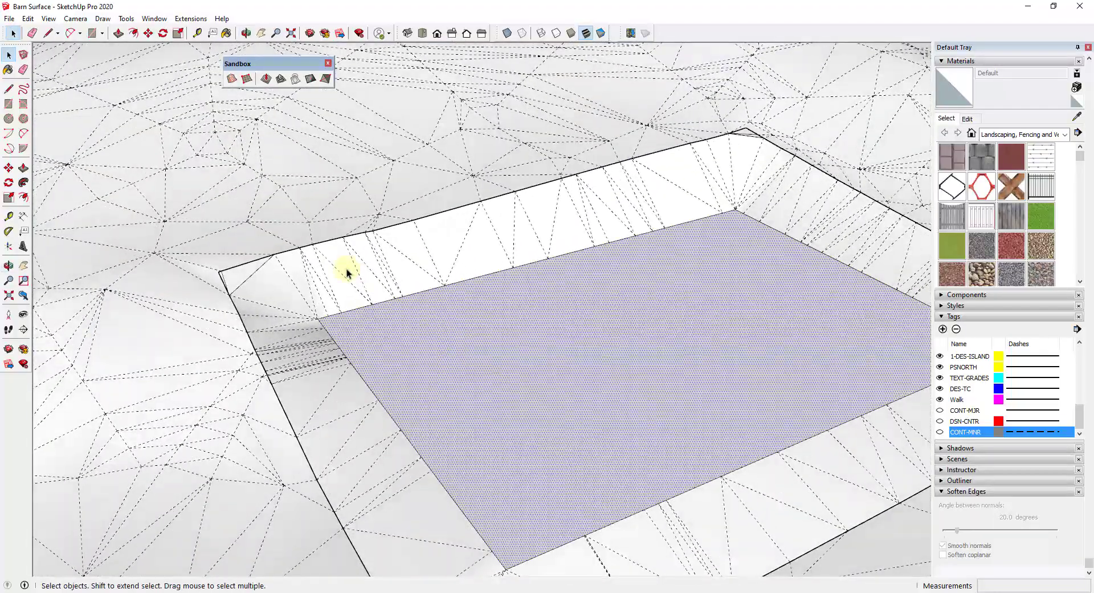
- Erase the slope triangles along the recessed pad's long rear side and around its rear corner
click(331, 275)
key(e)
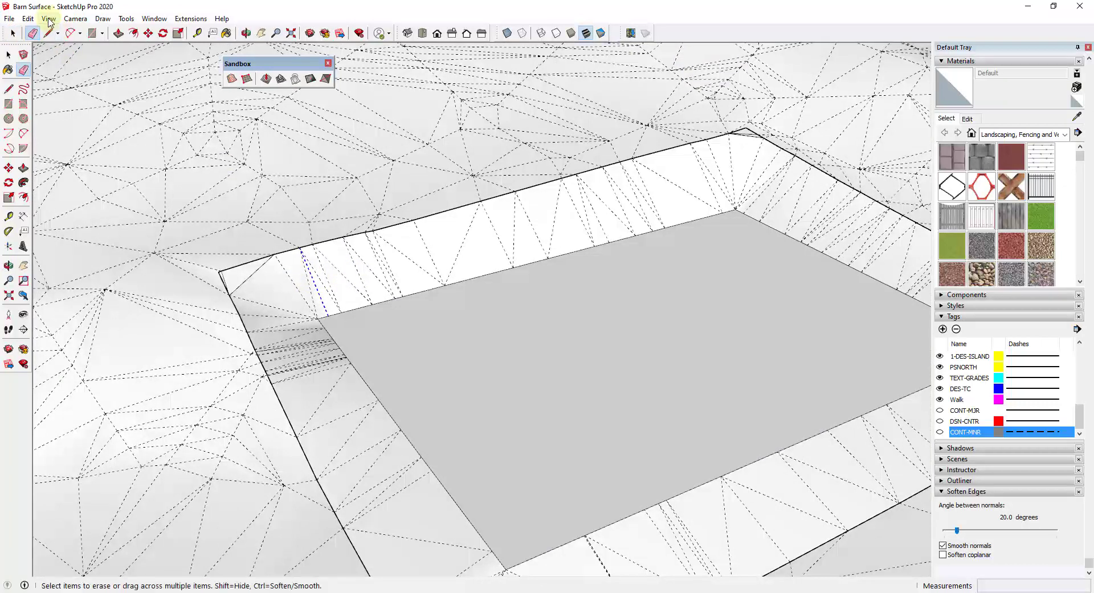
key(space)
click(49, 19)
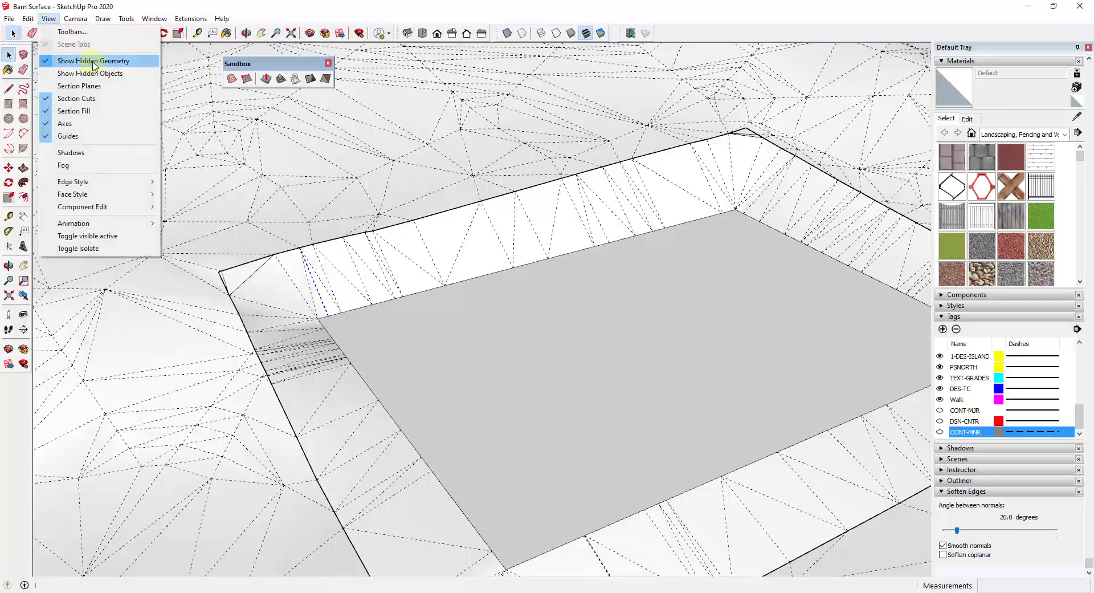
click(337, 275)
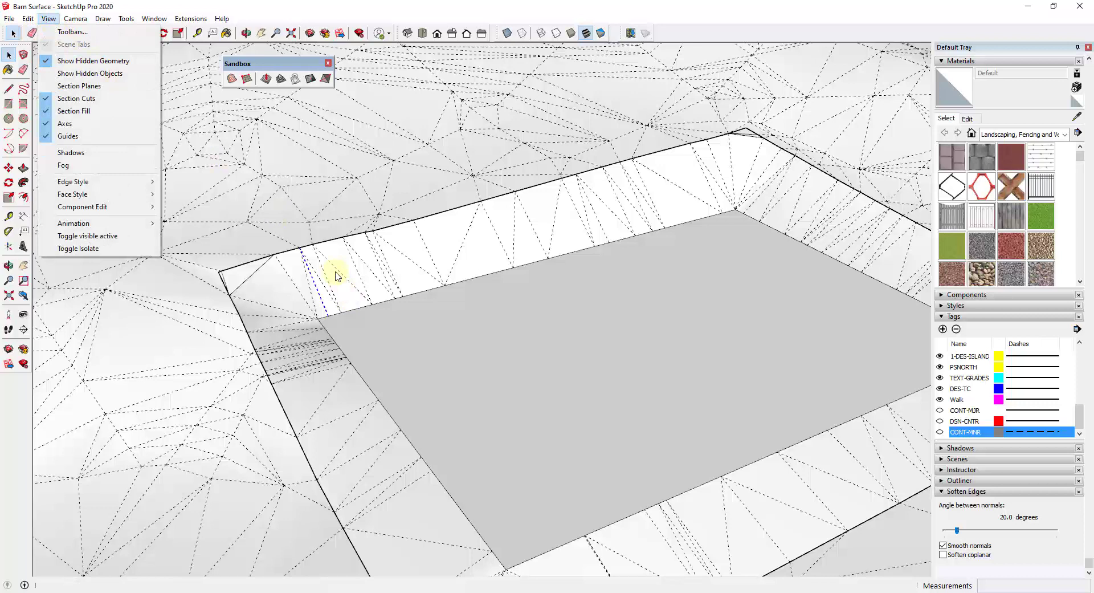
click(408, 354)
click(310, 283)
key(e)
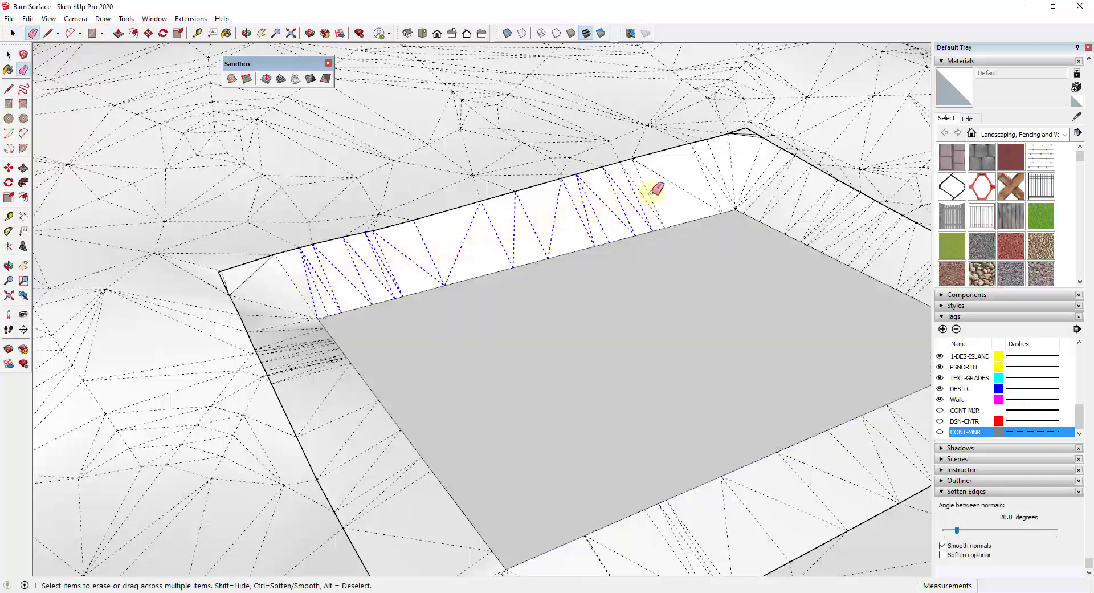
- Erase the remaining slope triangles along the recessed pad's adjoining short side
scroll(567, 127, down, 5)
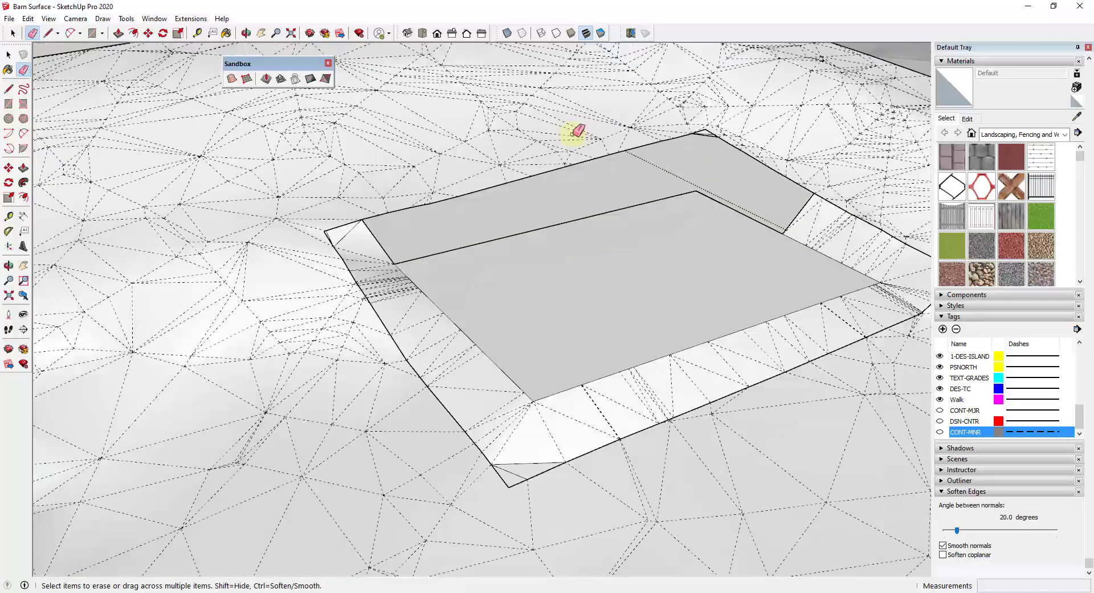
middle_drag(566, 126, 848, 208)
scroll(843, 249, up, 6)
drag(842, 249, 833, 244)
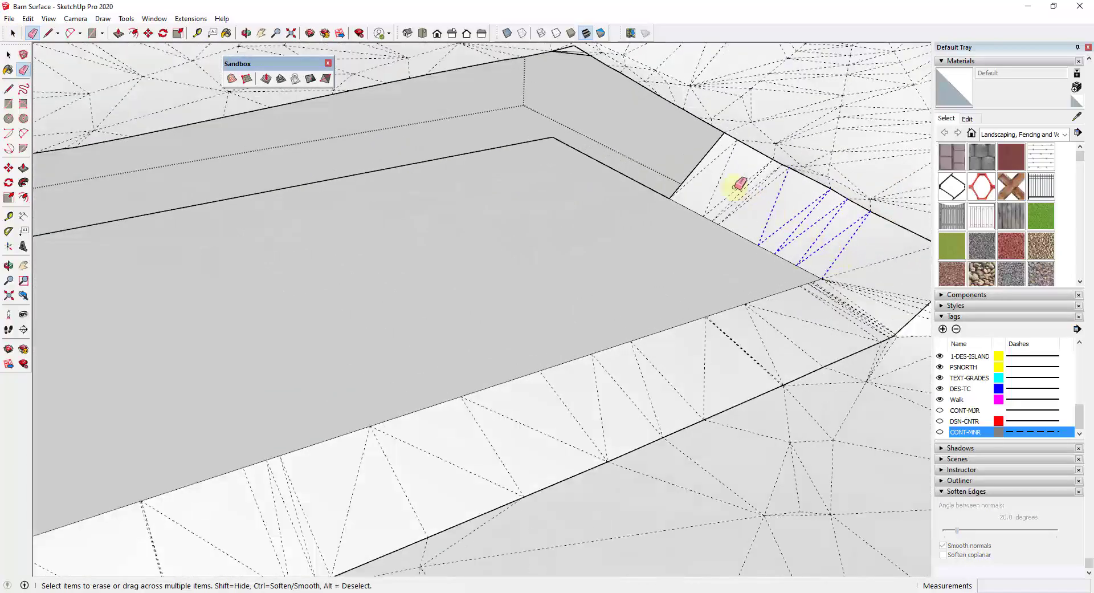
drag(681, 153, 679, 154)
- Outline an L-shaped extension from the recessed pad's corner, running outward and parallel to its two opened sides, with a 56' second leg
scroll(537, 166, down, 4)
mouse_move(784, 220)
middle_down()
mouse_move(659, 261)
mouse_move(569, 239)
middle_up()
scroll(464, 256, down, 5)
scroll(276, 129, up, 7)
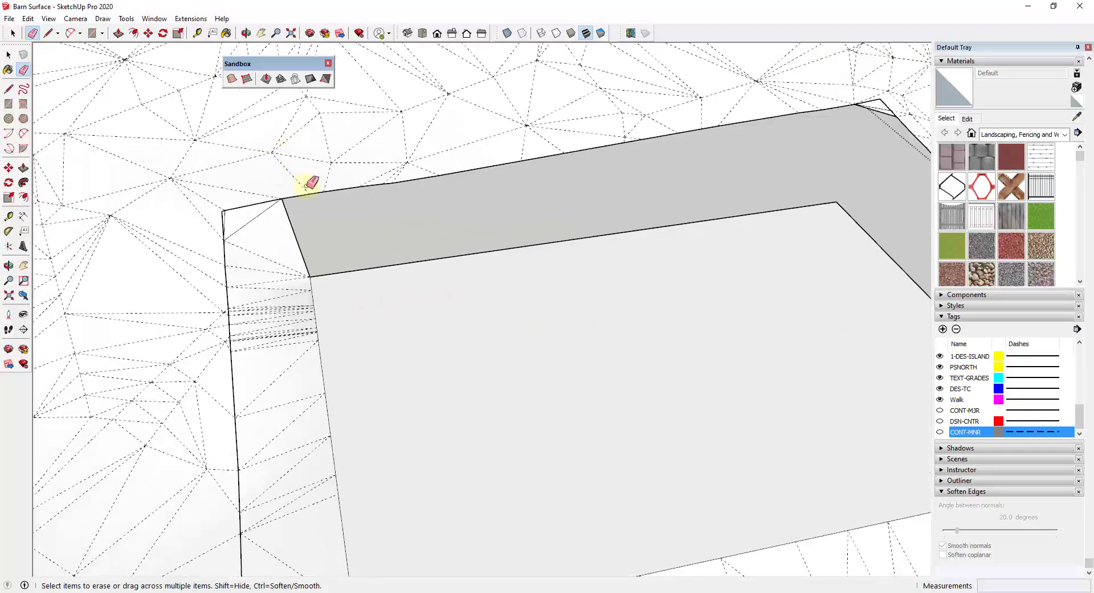
key(space)
key(l)
click(310, 275)
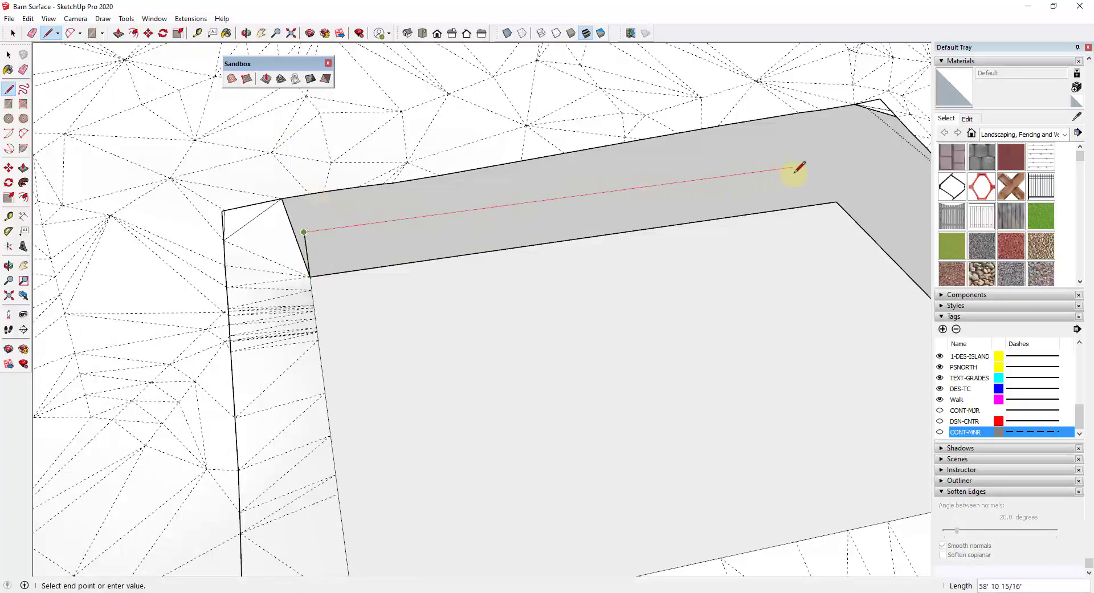
key(shift)
click(880, 97)
scroll(590, 142, down, 5)
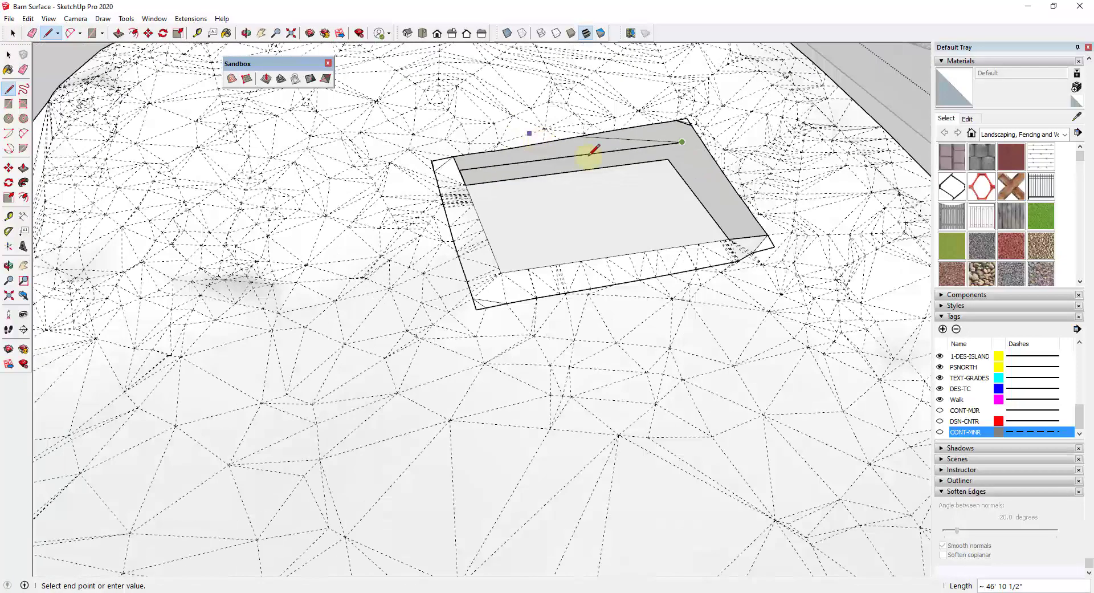
key(shift)
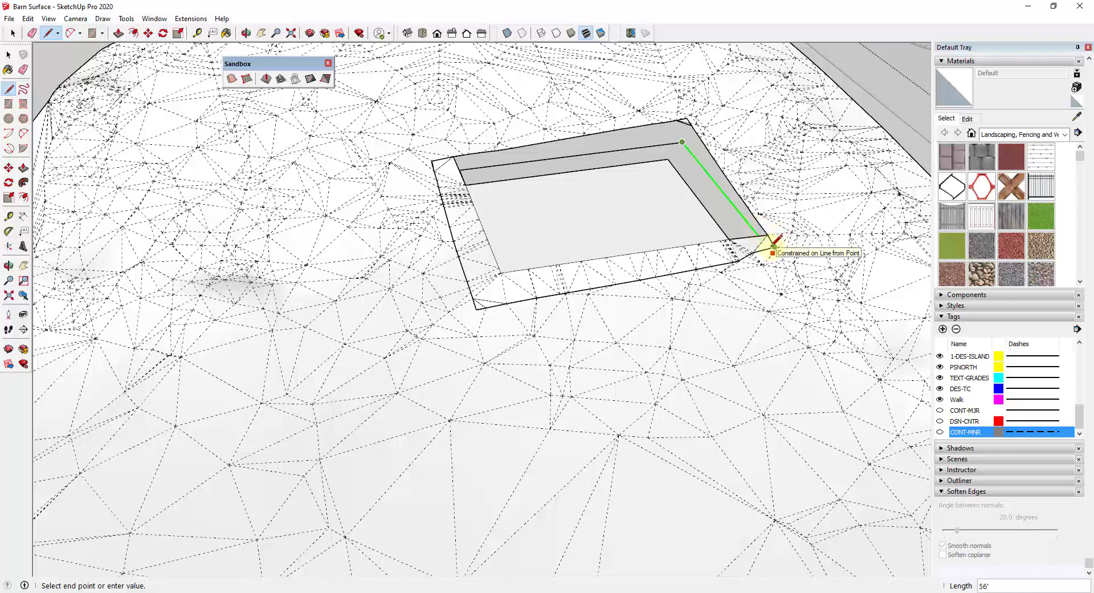
click(774, 247)
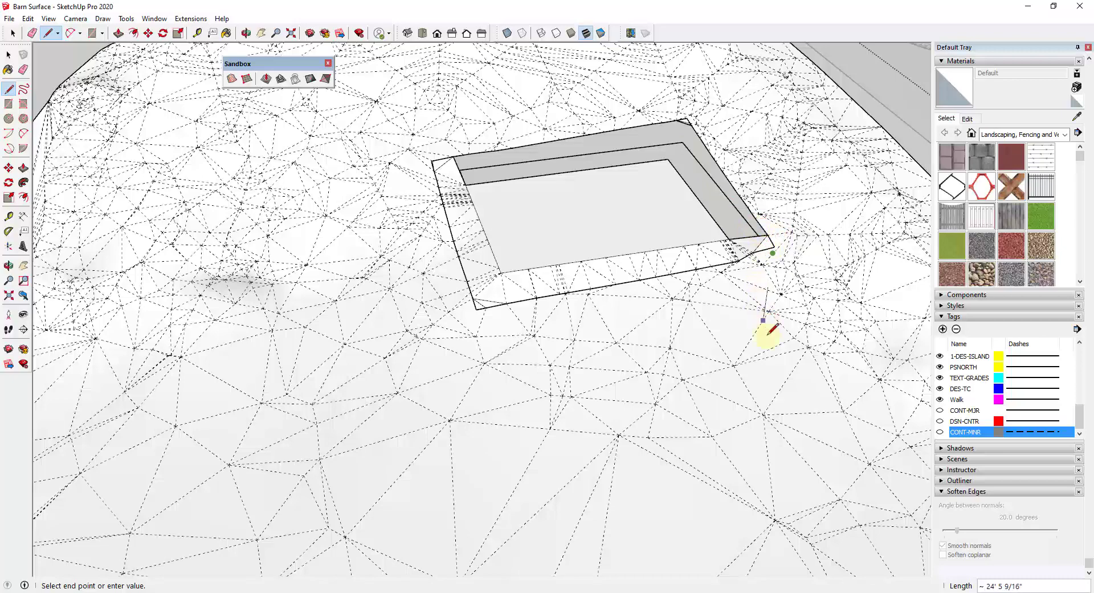
- Draw an 8' line from the pad's corner outward to the outline to close the L-shaped extension face
scroll(635, 237, down, 10)
middle_drag(726, 342, 715, 19)
scroll(699, 262, up, 8)
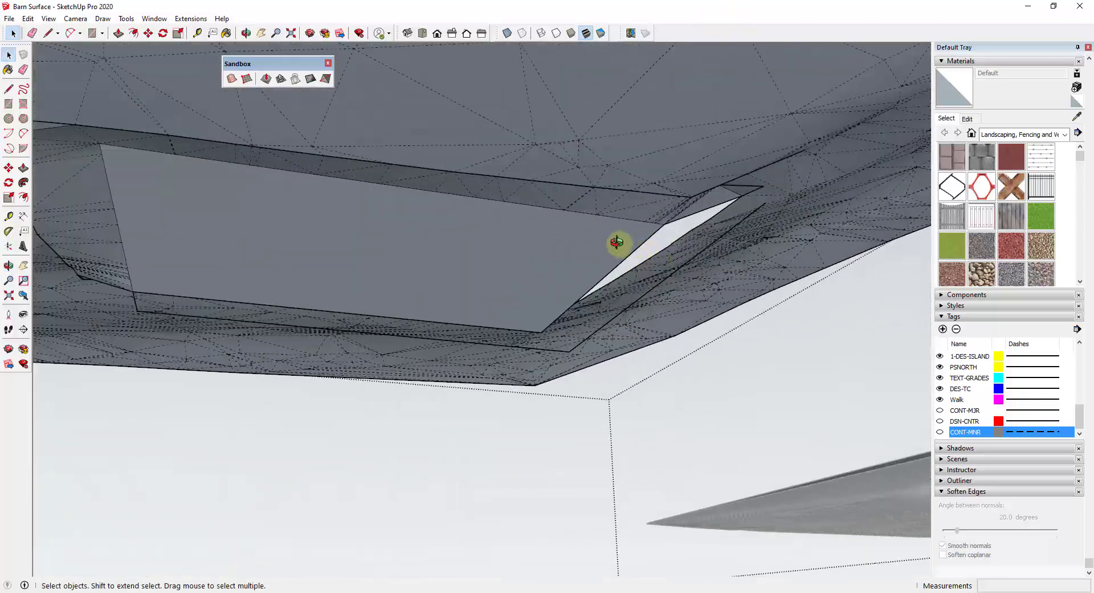
middle_drag(617, 243, 710, 136)
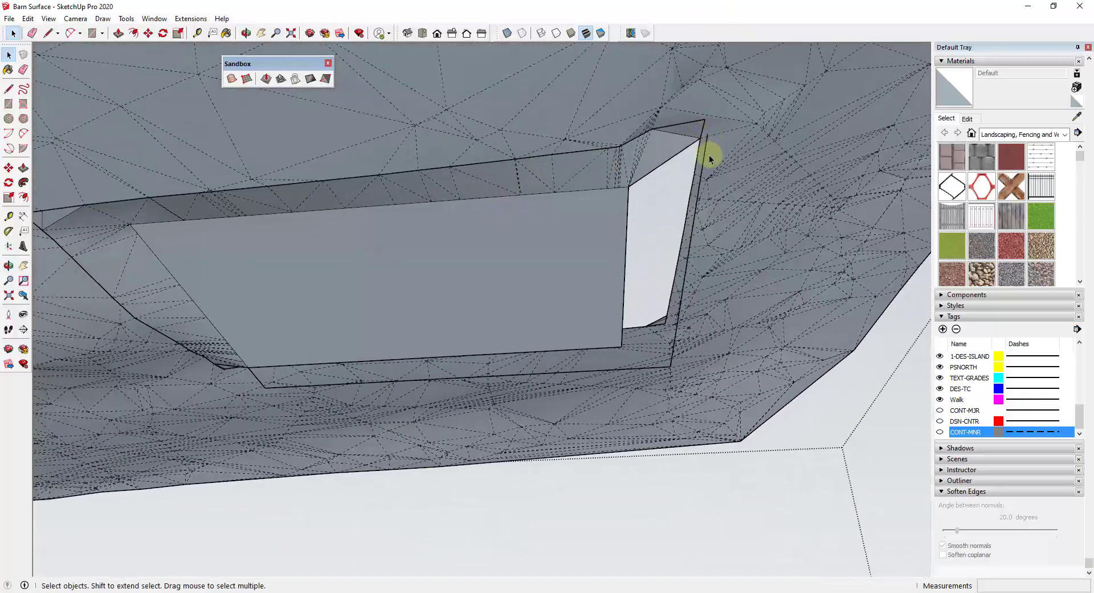
key(l)
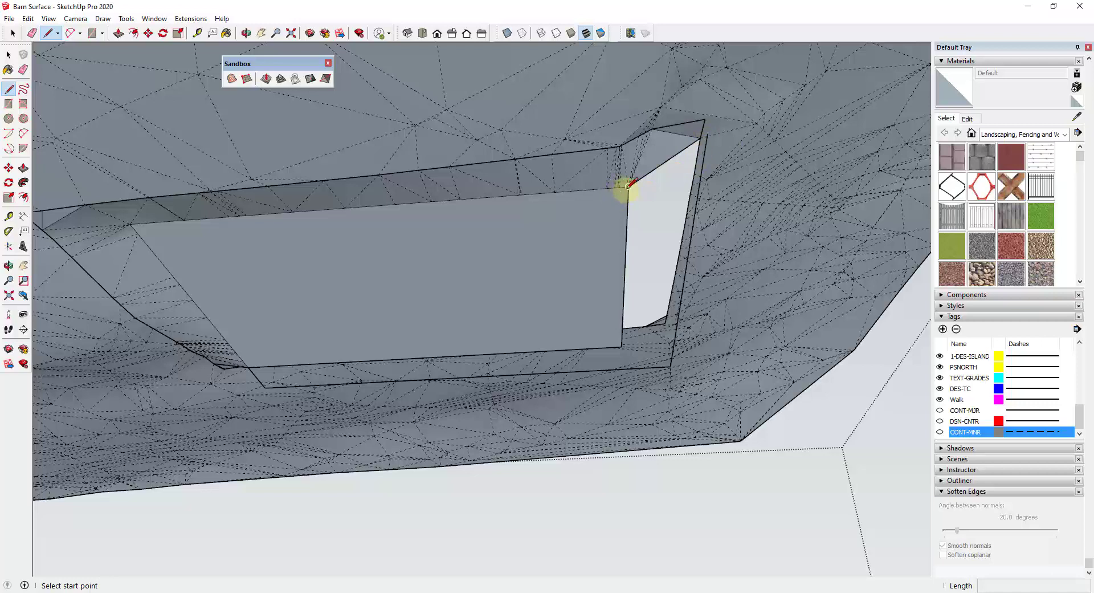
click(628, 186)
click(698, 182)
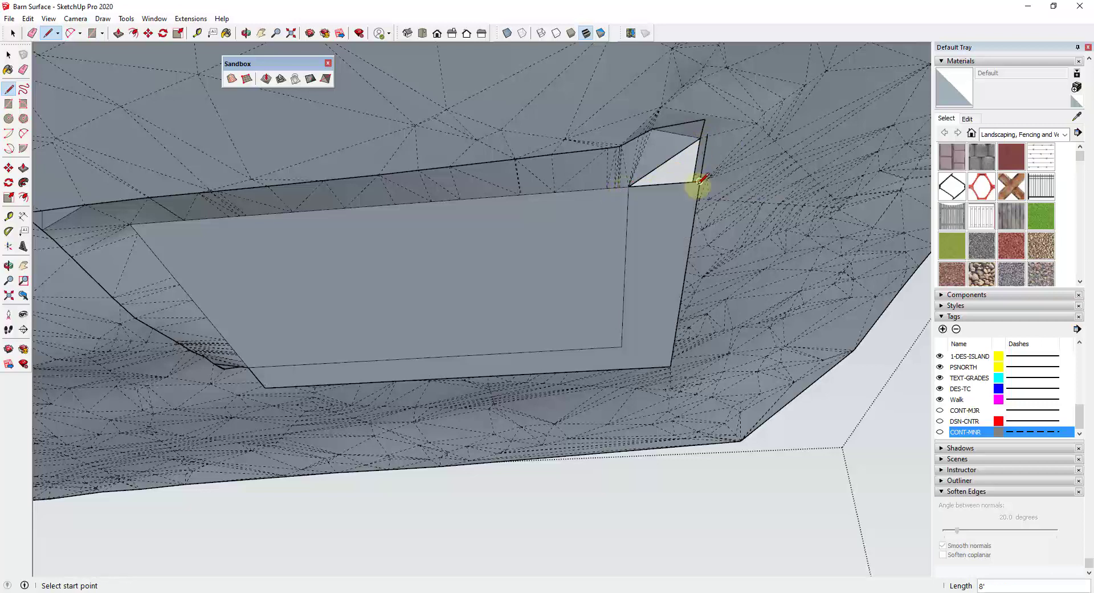
key(space)
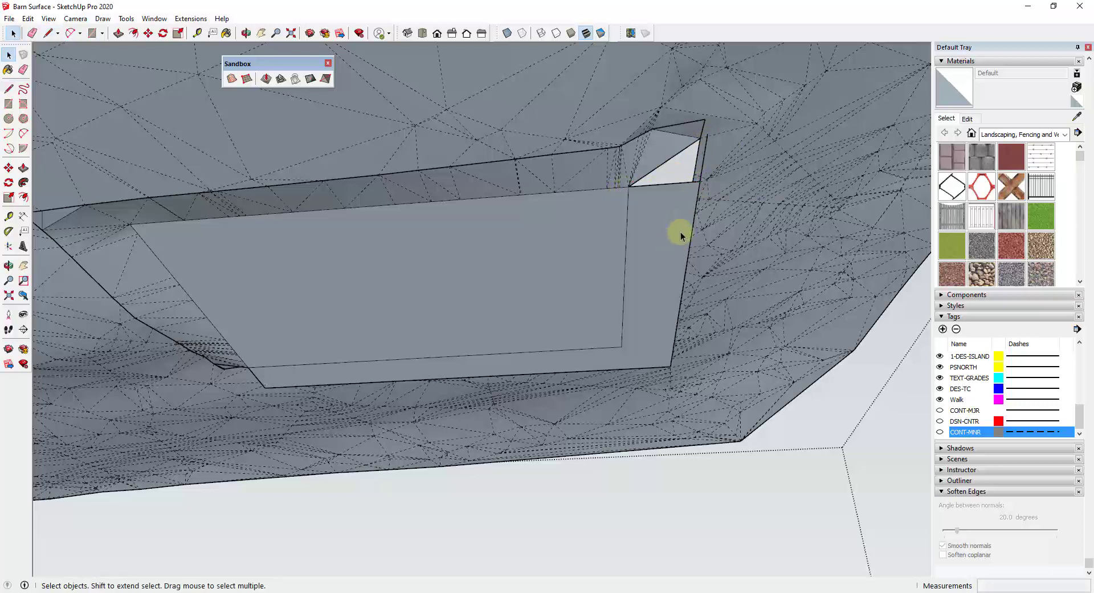
- Select the L-shaped extension's two long outer edges and short end edge, and offset the selection inward by 12"
click(640, 370)
shift+click(673, 346)
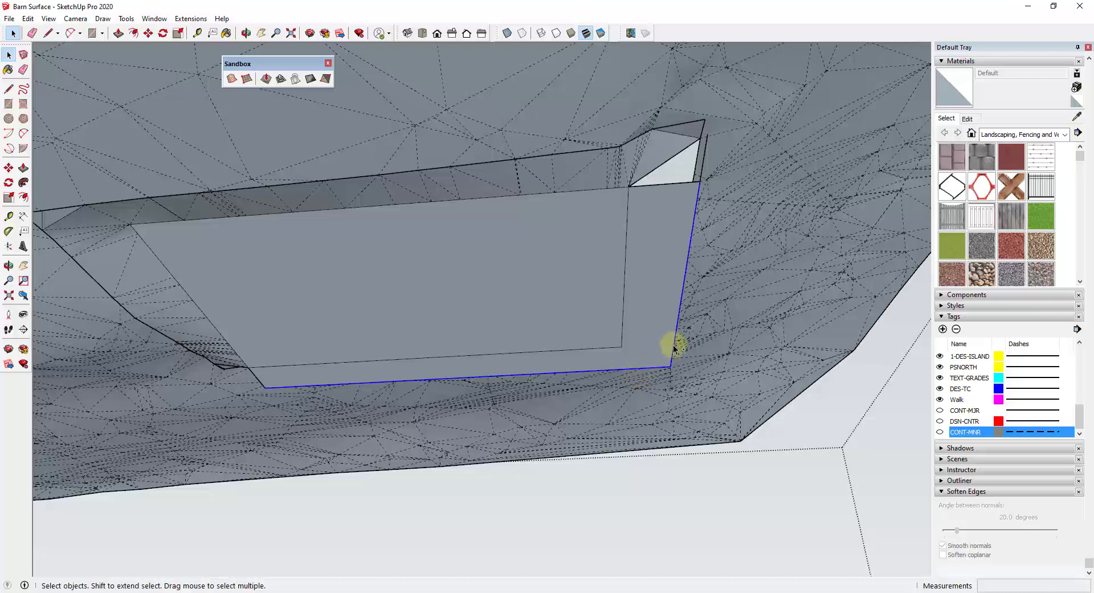
key(f)
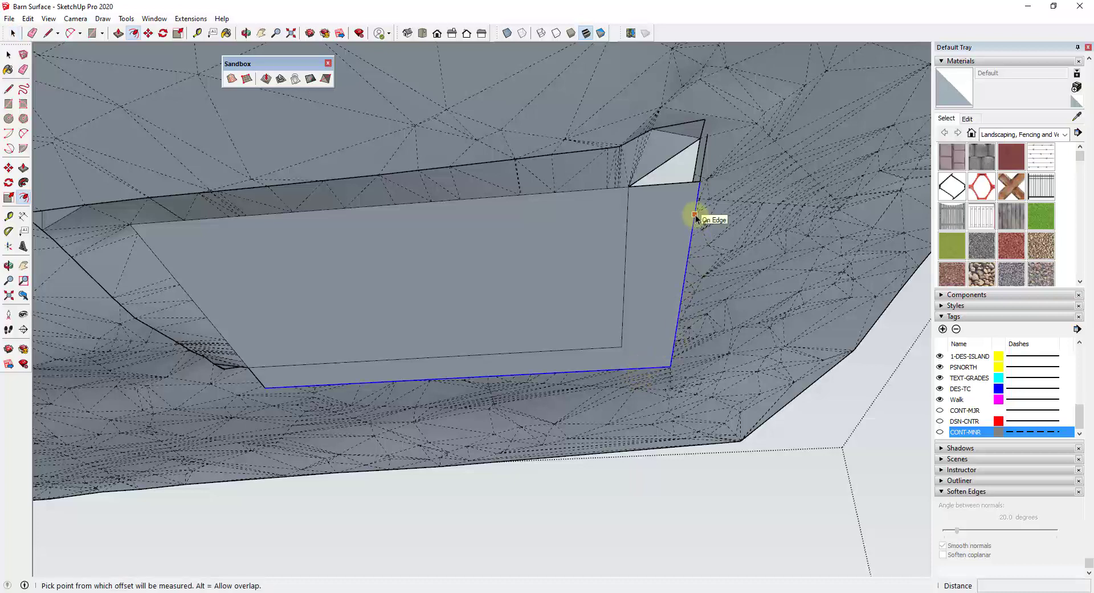
key(space)
shift+click(666, 184)
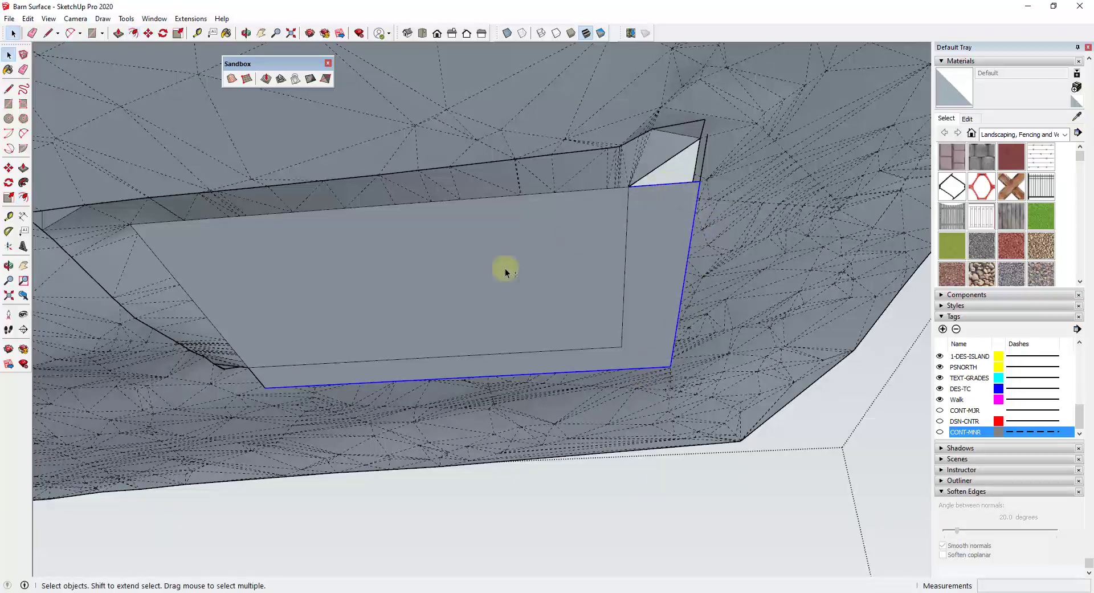
key(f)
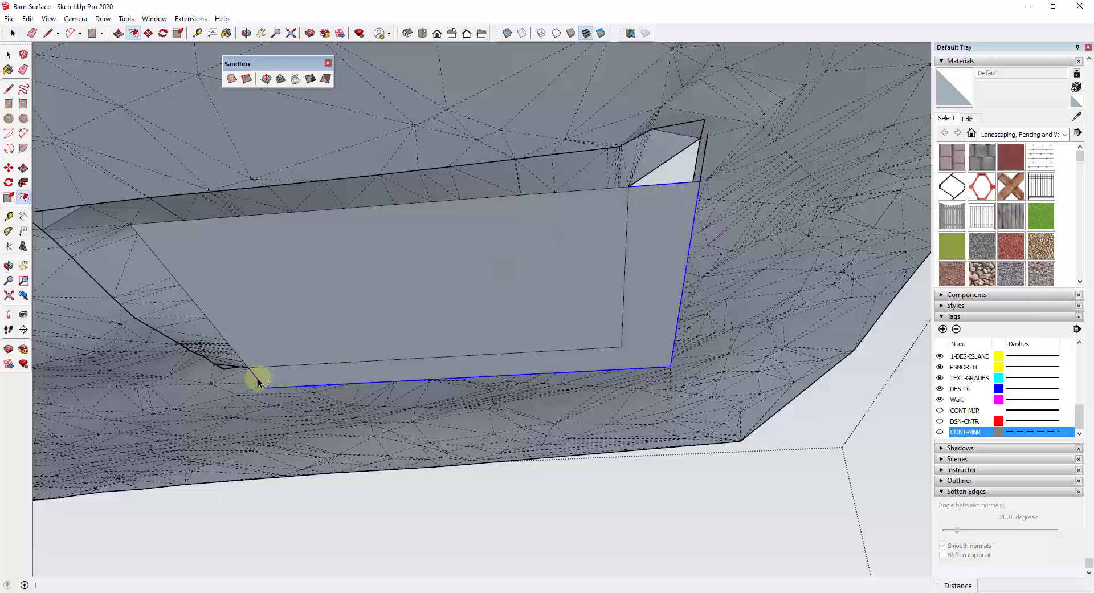
click(257, 378)
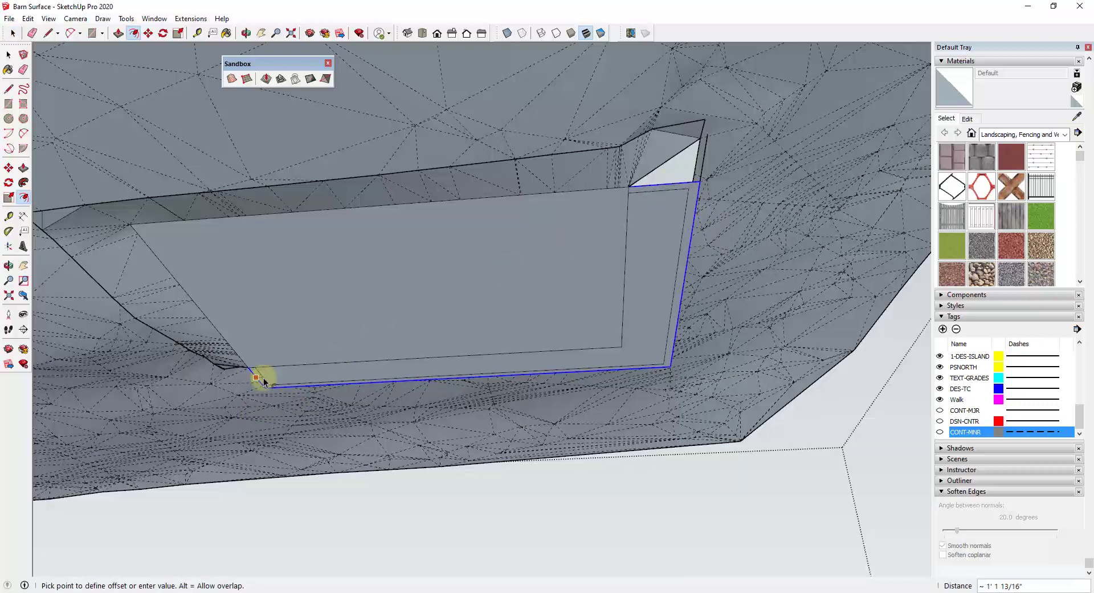
click(263, 378)
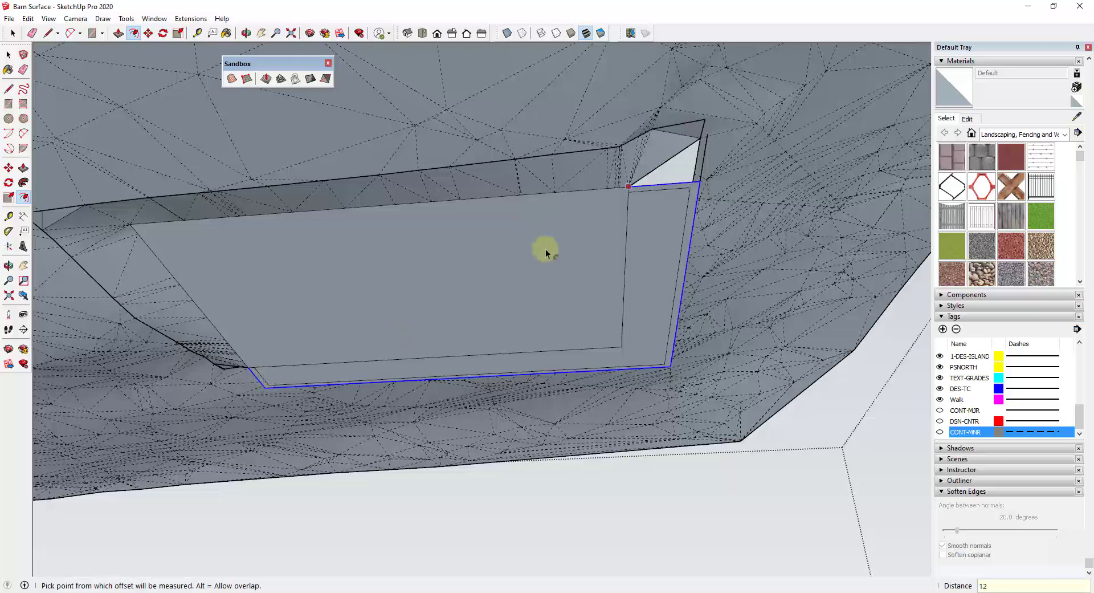
- Extrude the 12" border strip upward by 7' 5 15/16" to form a retaining wall around the recessed pad
key(space)
click(694, 205)
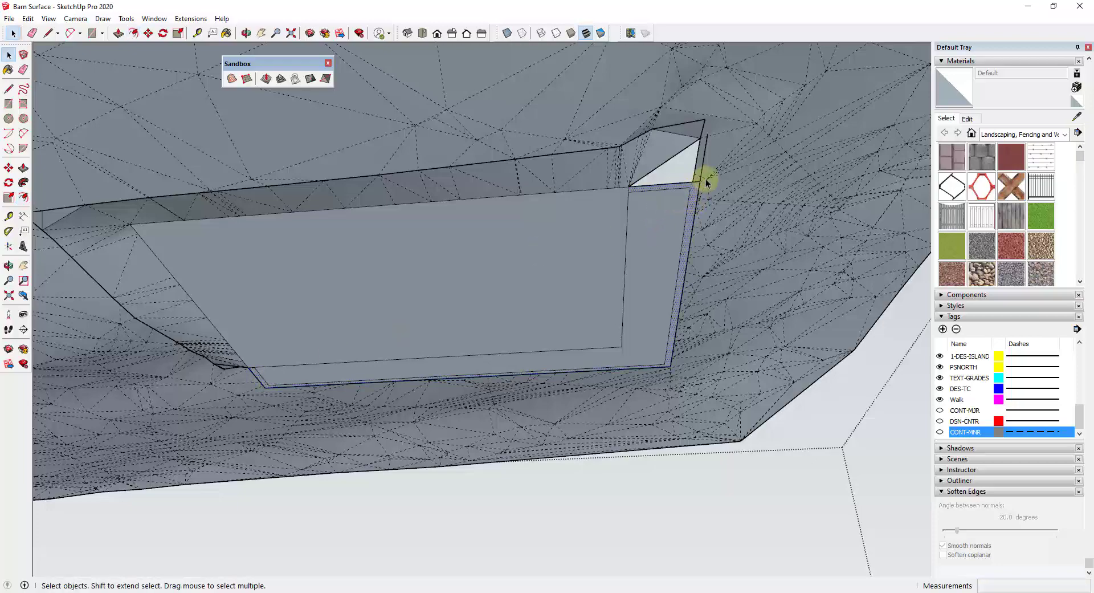
middle_drag(696, 164, 593, 354)
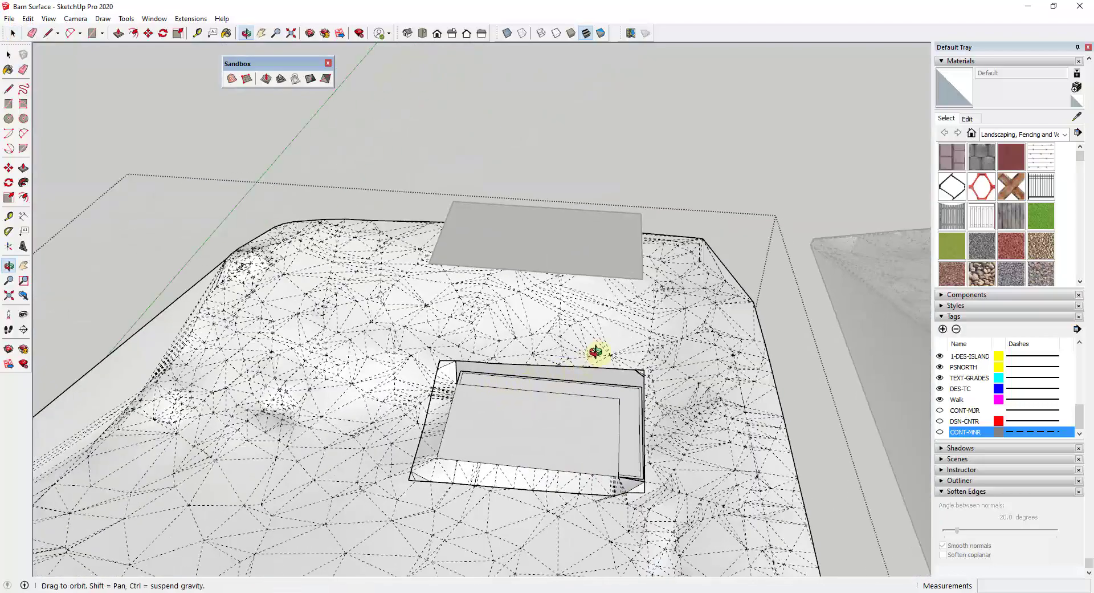
scroll(473, 380, up, 3)
scroll(473, 381, up, 3)
key(p)
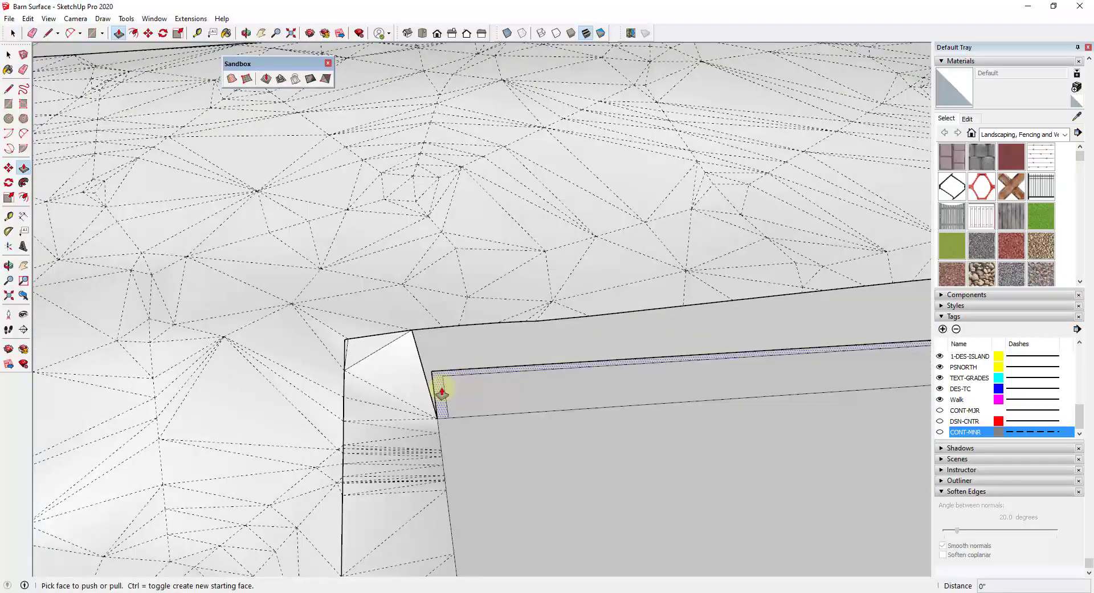
drag(442, 391, 439, 310)
scroll(381, 306, down, 3)
middle_drag(380, 306, 735, 325)
scroll(713, 298, up, 5)
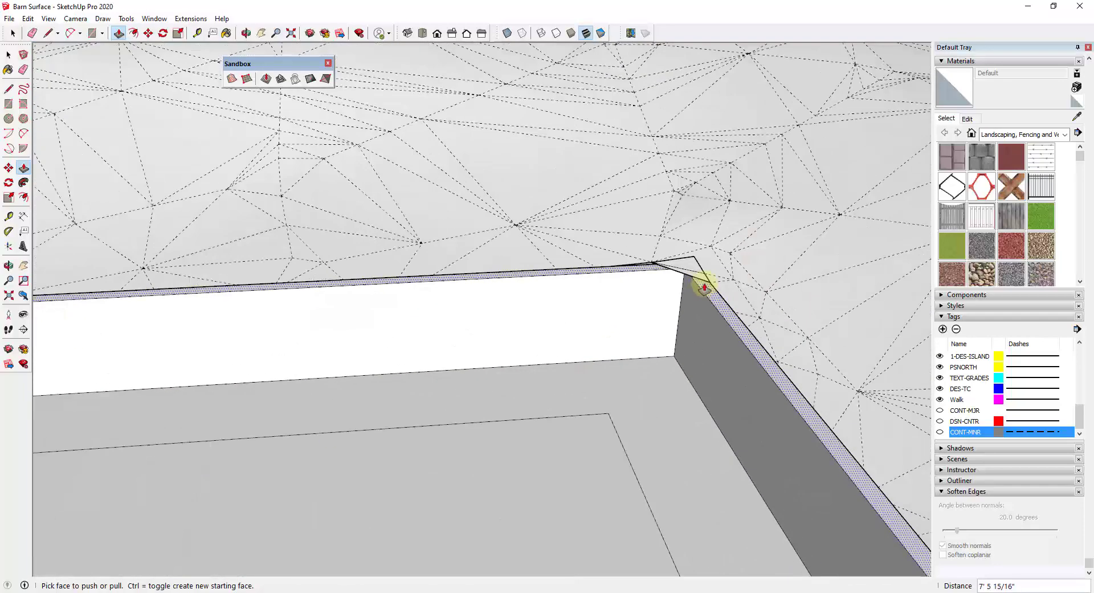
- Raise the retaining wall's top face another 6 9/16" to meet the terrain at the rear corner
key(space)
middle_drag(692, 276, 667, 276)
key(e)
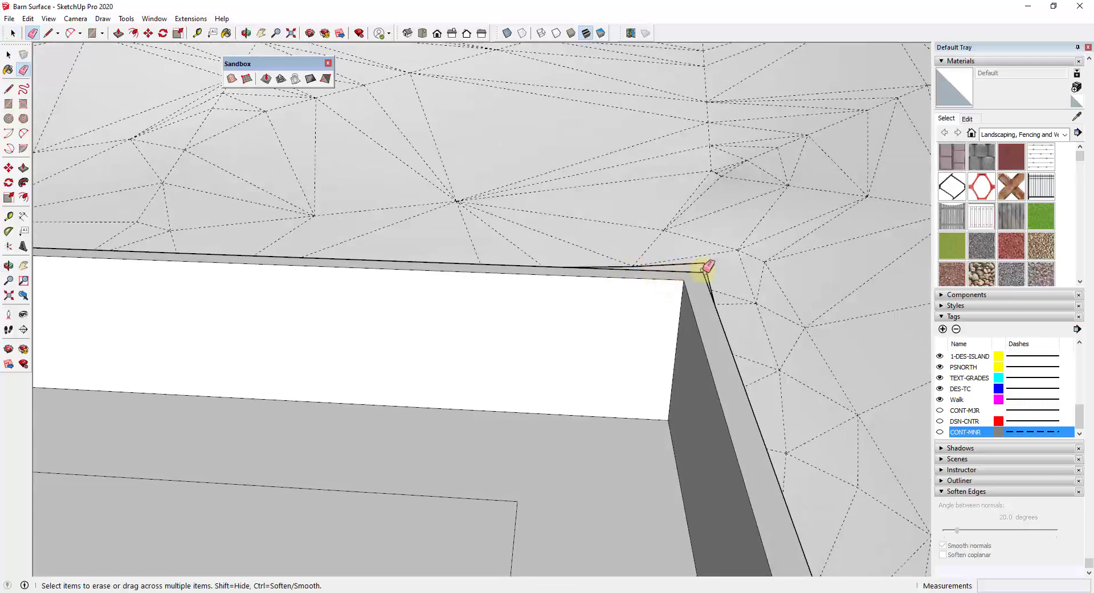
middle_drag(707, 266, 703, 269)
key(space)
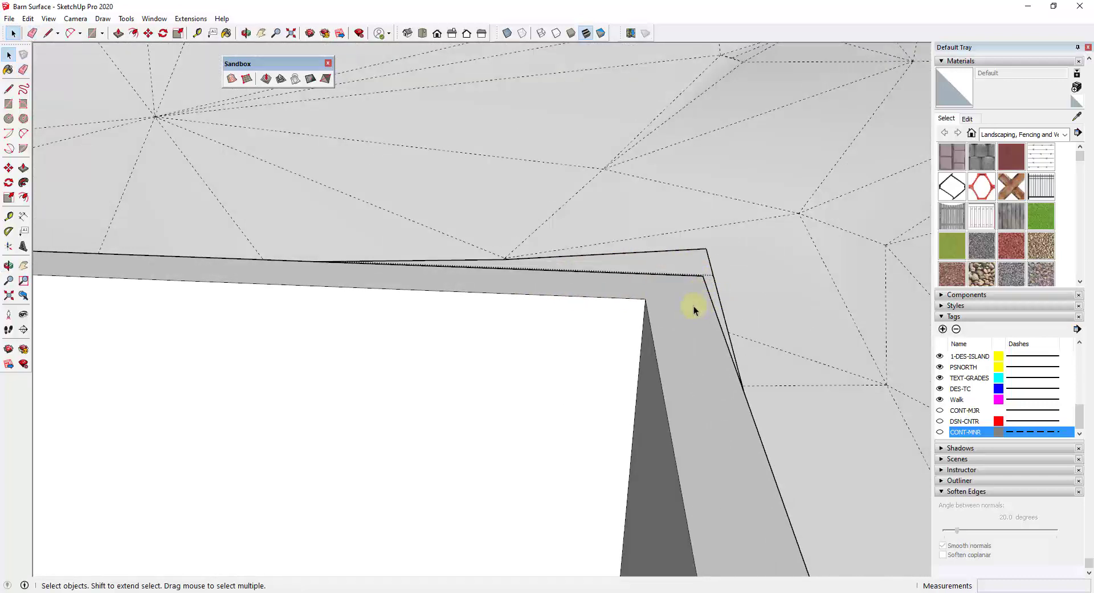
click(693, 305)
middle_drag(693, 305, 694, 289)
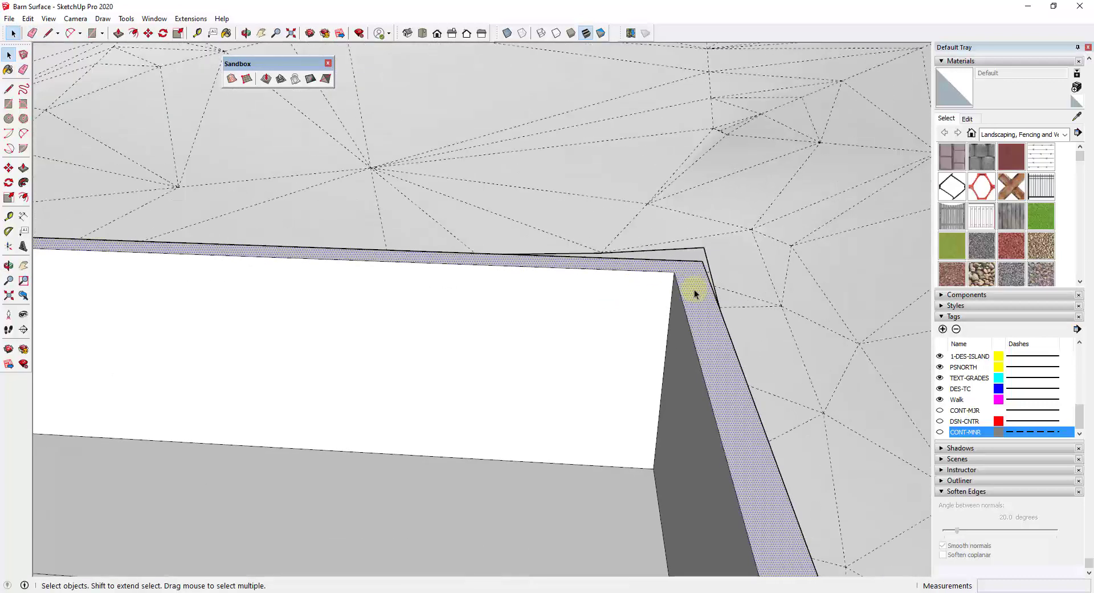
key(p)
drag(696, 288, 701, 273)
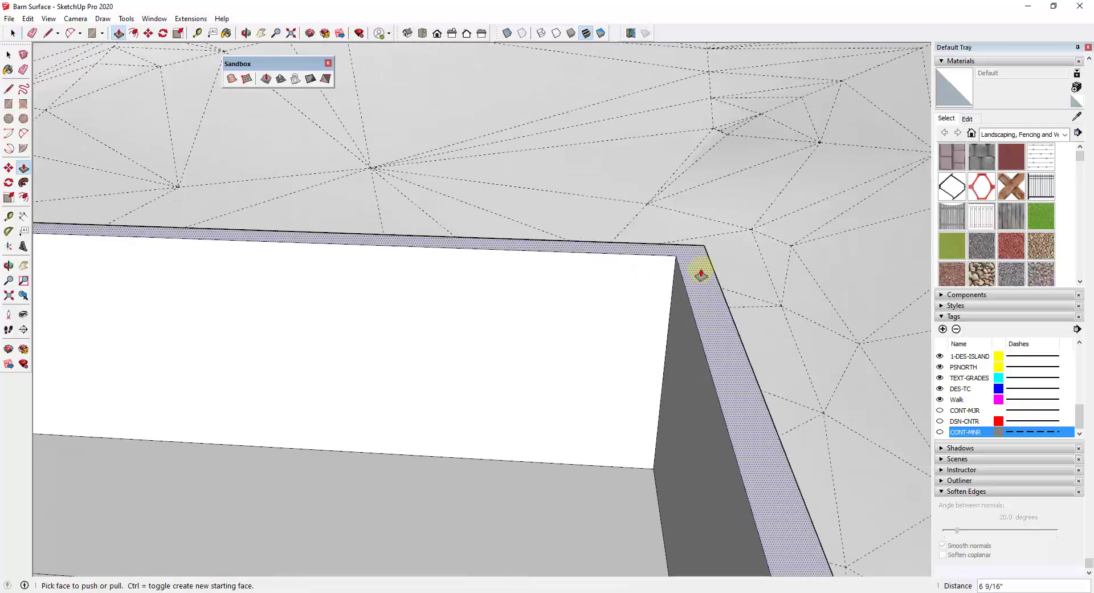
- Split the top of the short return at one wall end with a 1' line and push the return back flush with the wall
scroll(701, 274, down, 5)
middle_drag(667, 247, 659, 359)
scroll(693, 160, up, 3)
key(space)
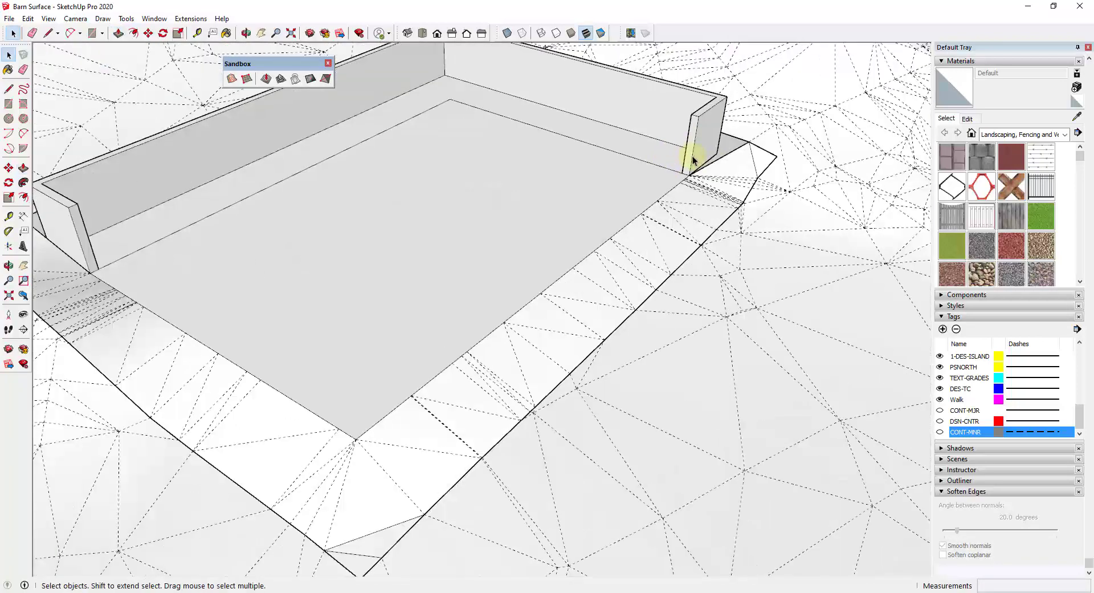
key(p)
key(space)
key(l)
click(717, 95)
scroll(718, 97, up, 3)
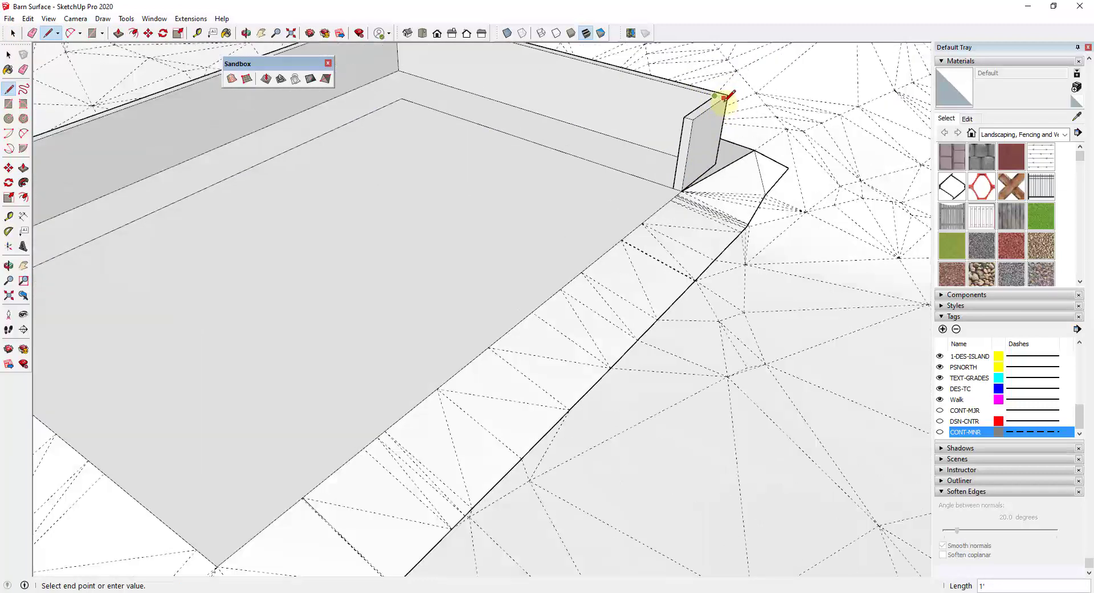
key(space)
key(p)
mouse_move(701, 112)
mouse_down()
mouse_move(681, 190)
mouse_move(669, 198)
mouse_up()
- Draw a line about 4' 11" long from the wall end's base to the nearby slope corner to fill the gap
key(e)
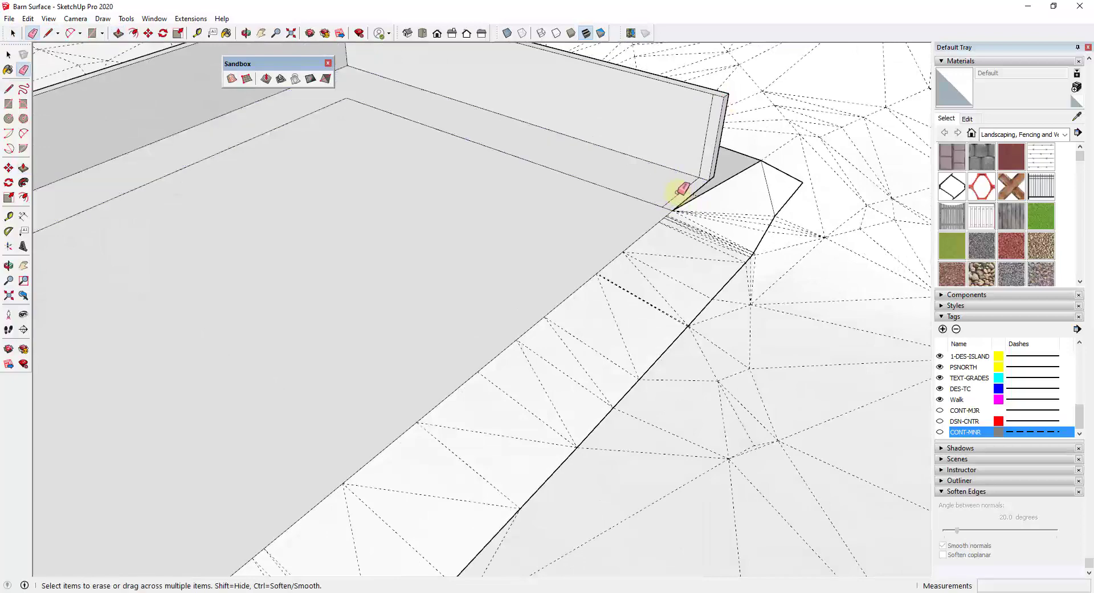
scroll(627, 176, down, 2)
mouse_move(655, 162)
middle_down()
mouse_move(582, 268)
mouse_move(657, 227)
middle_up()
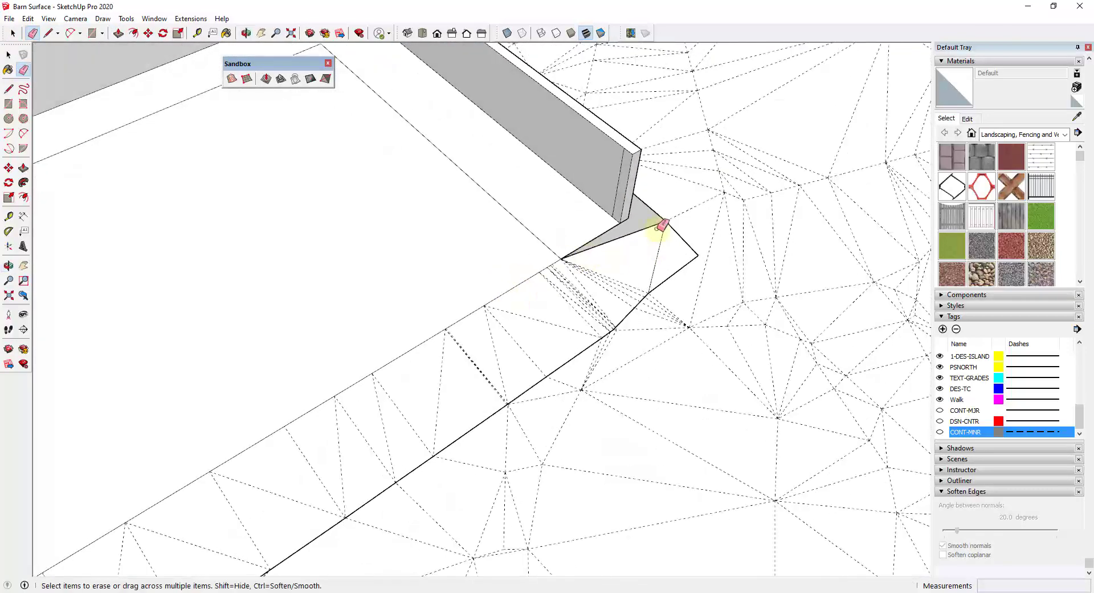
key(l)
click(626, 218)
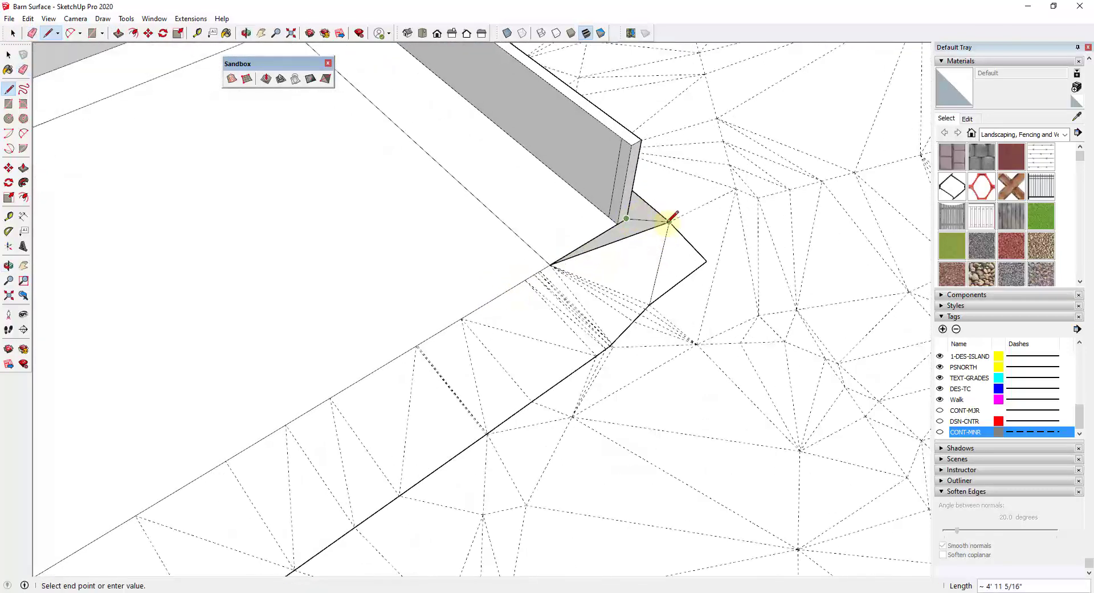
click(667, 222)
middle_drag(664, 222, 635, 235)
- Reverse the gap-filling faces beside the wall end so that they match the terrain's orientation
key(space)
click(633, 236)
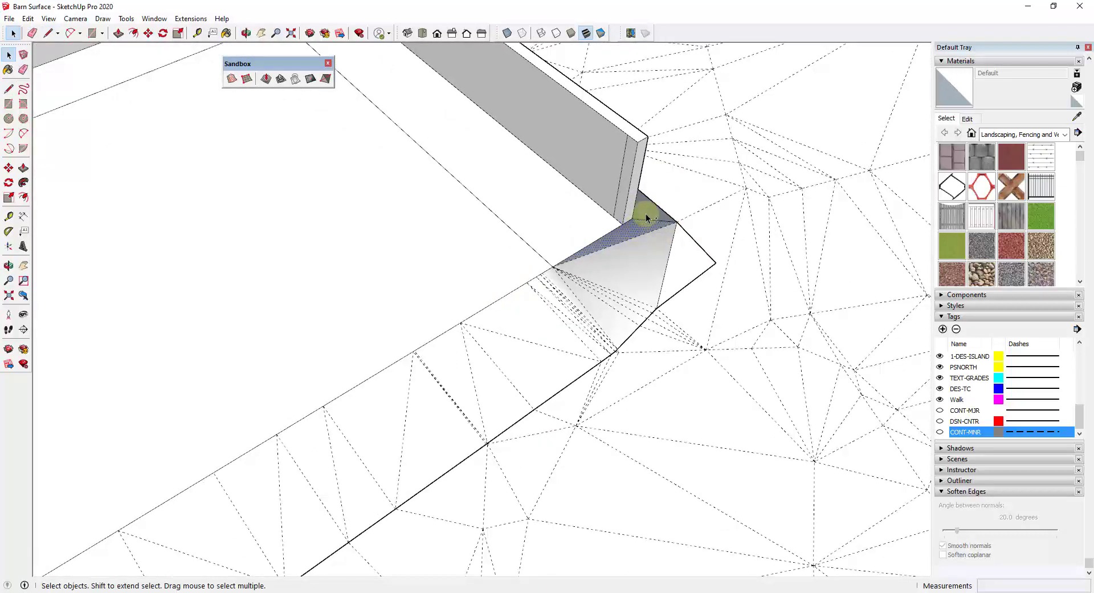
right_click(648, 212)
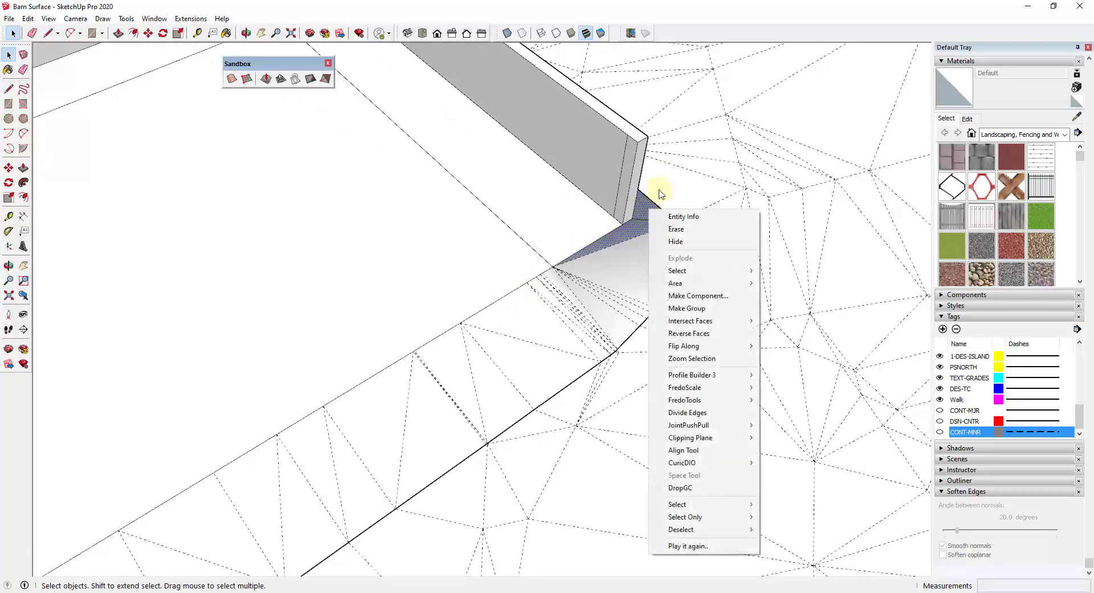
click(704, 335)
- Push the short return at the retaining wall's opposite end back 7' so it sits flush with the wall
scroll(642, 183, down, 3)
scroll(547, 251, down, 5)
middle_drag(547, 252, 459, 127)
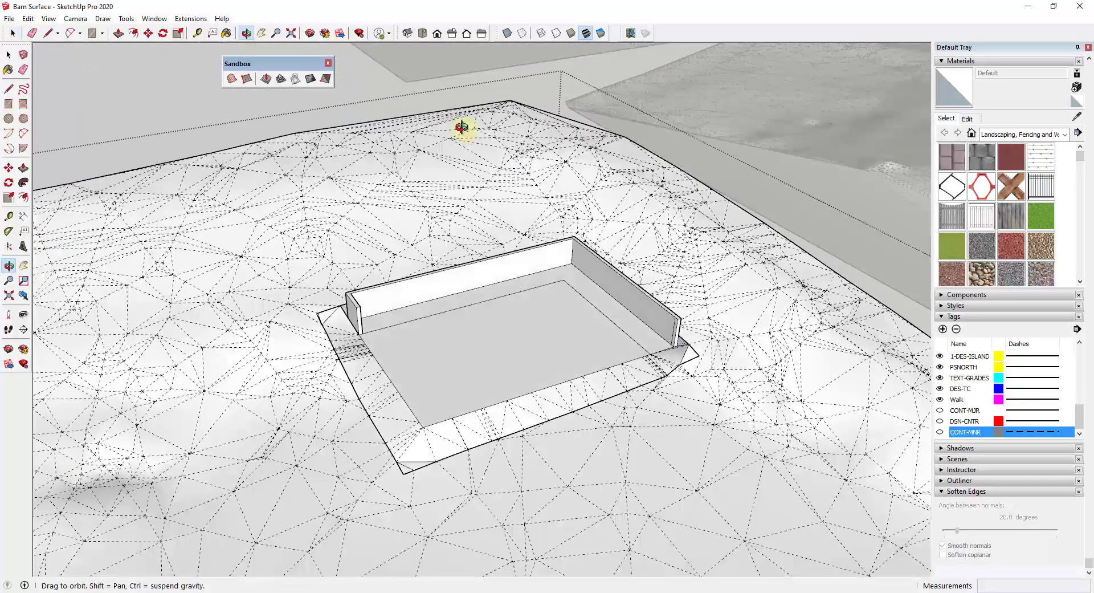
scroll(369, 317, up, 4)
scroll(369, 317, up, 2)
middle_drag(354, 313, 366, 349)
scroll(350, 381, up, 3)
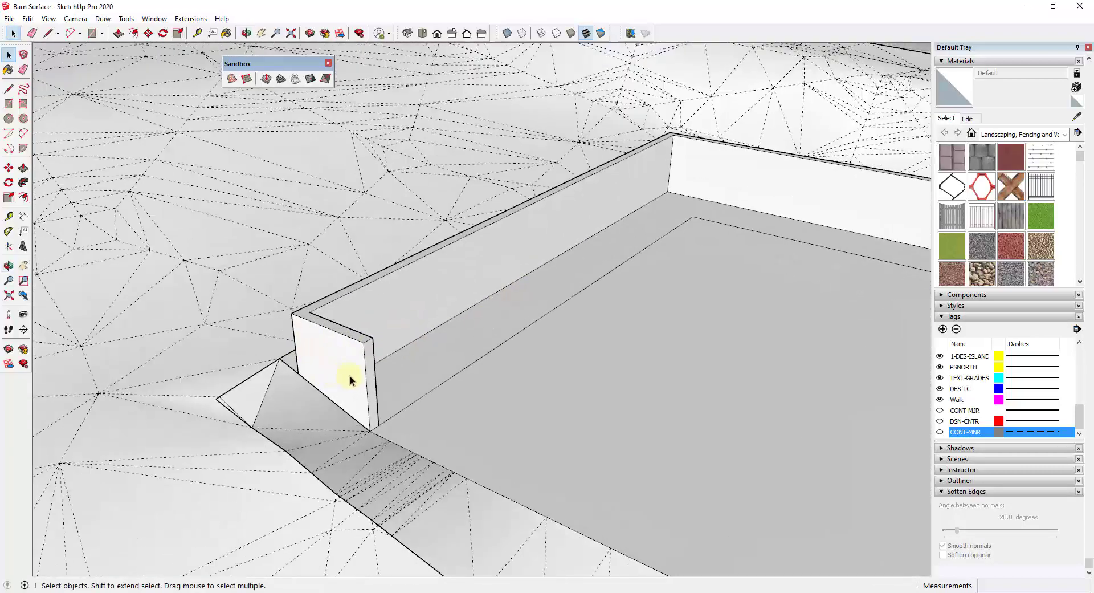
key(p)
click(362, 391)
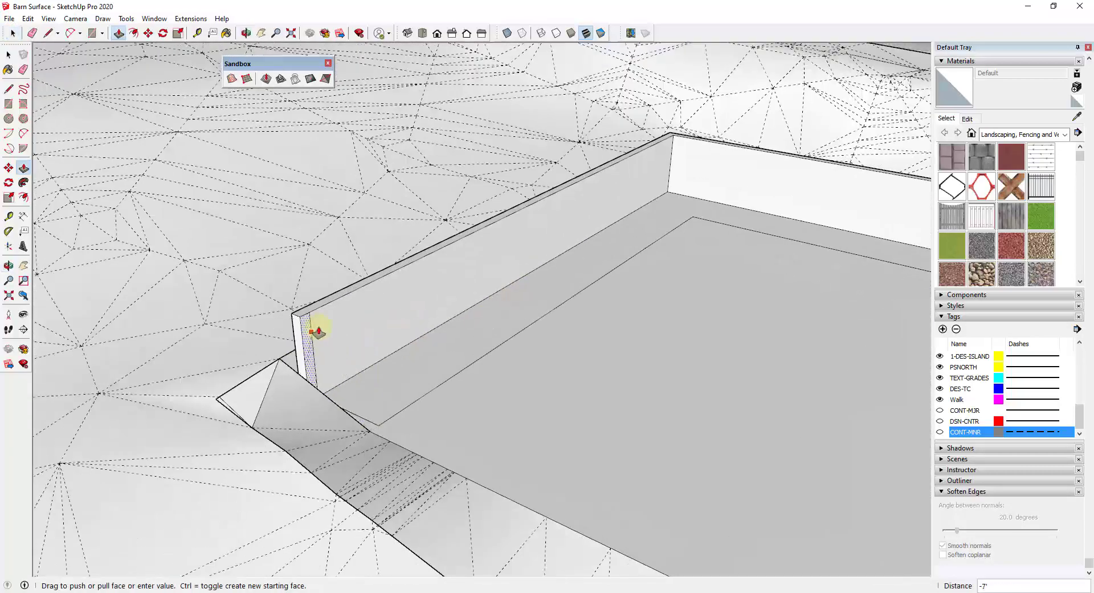
click(315, 322)
key(space)
- Fill the gap between the opposite wall end and the adjoining slope, and ready Push/Pull on the leftover patch at its base
scroll(312, 327, up, 5)
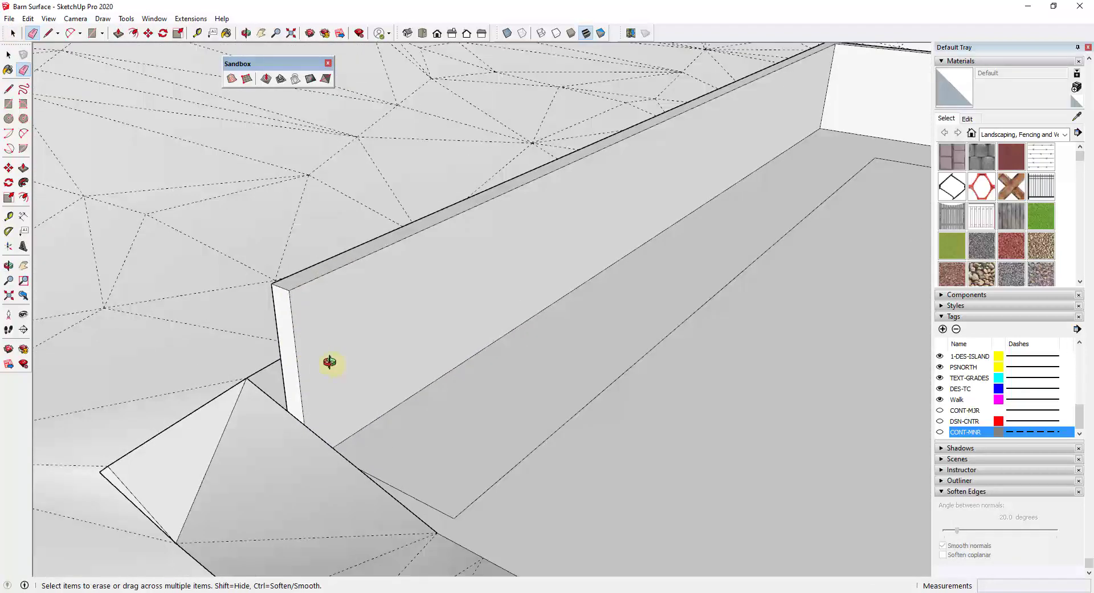
mouse_move(325, 362)
middle_down()
mouse_move(167, 337)
mouse_move(132, 377)
middle_up()
key(e)
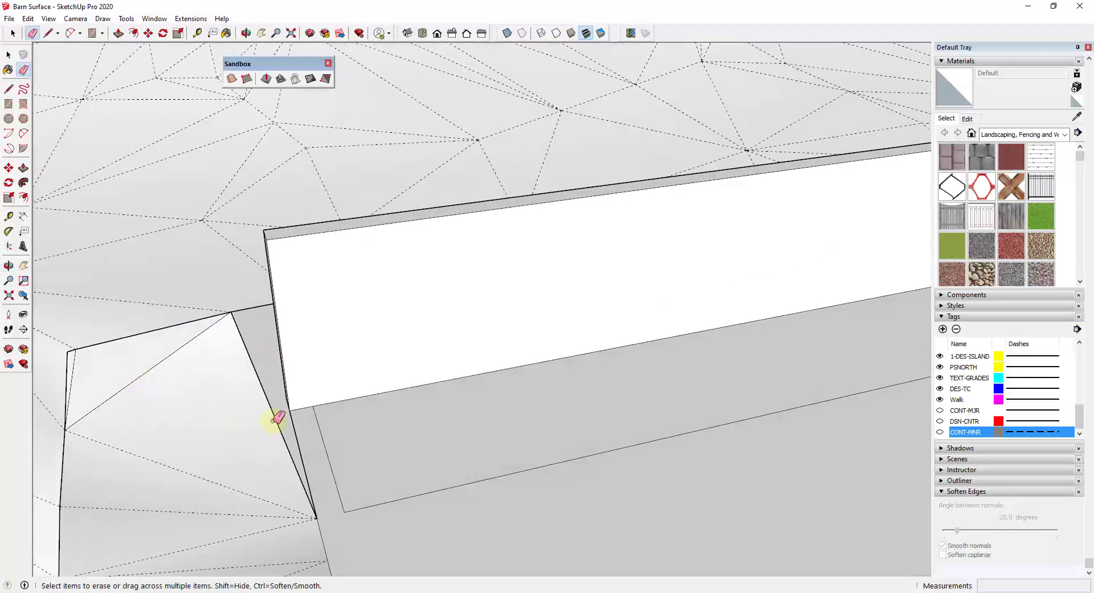
key(l)
middle_drag(288, 408, 281, 289)
key(p)
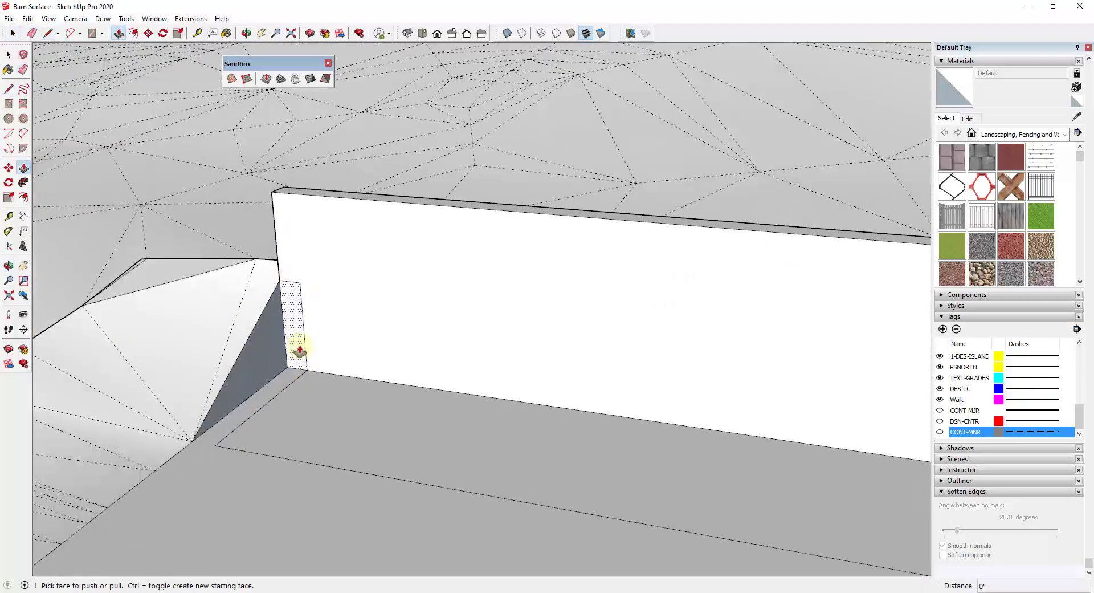